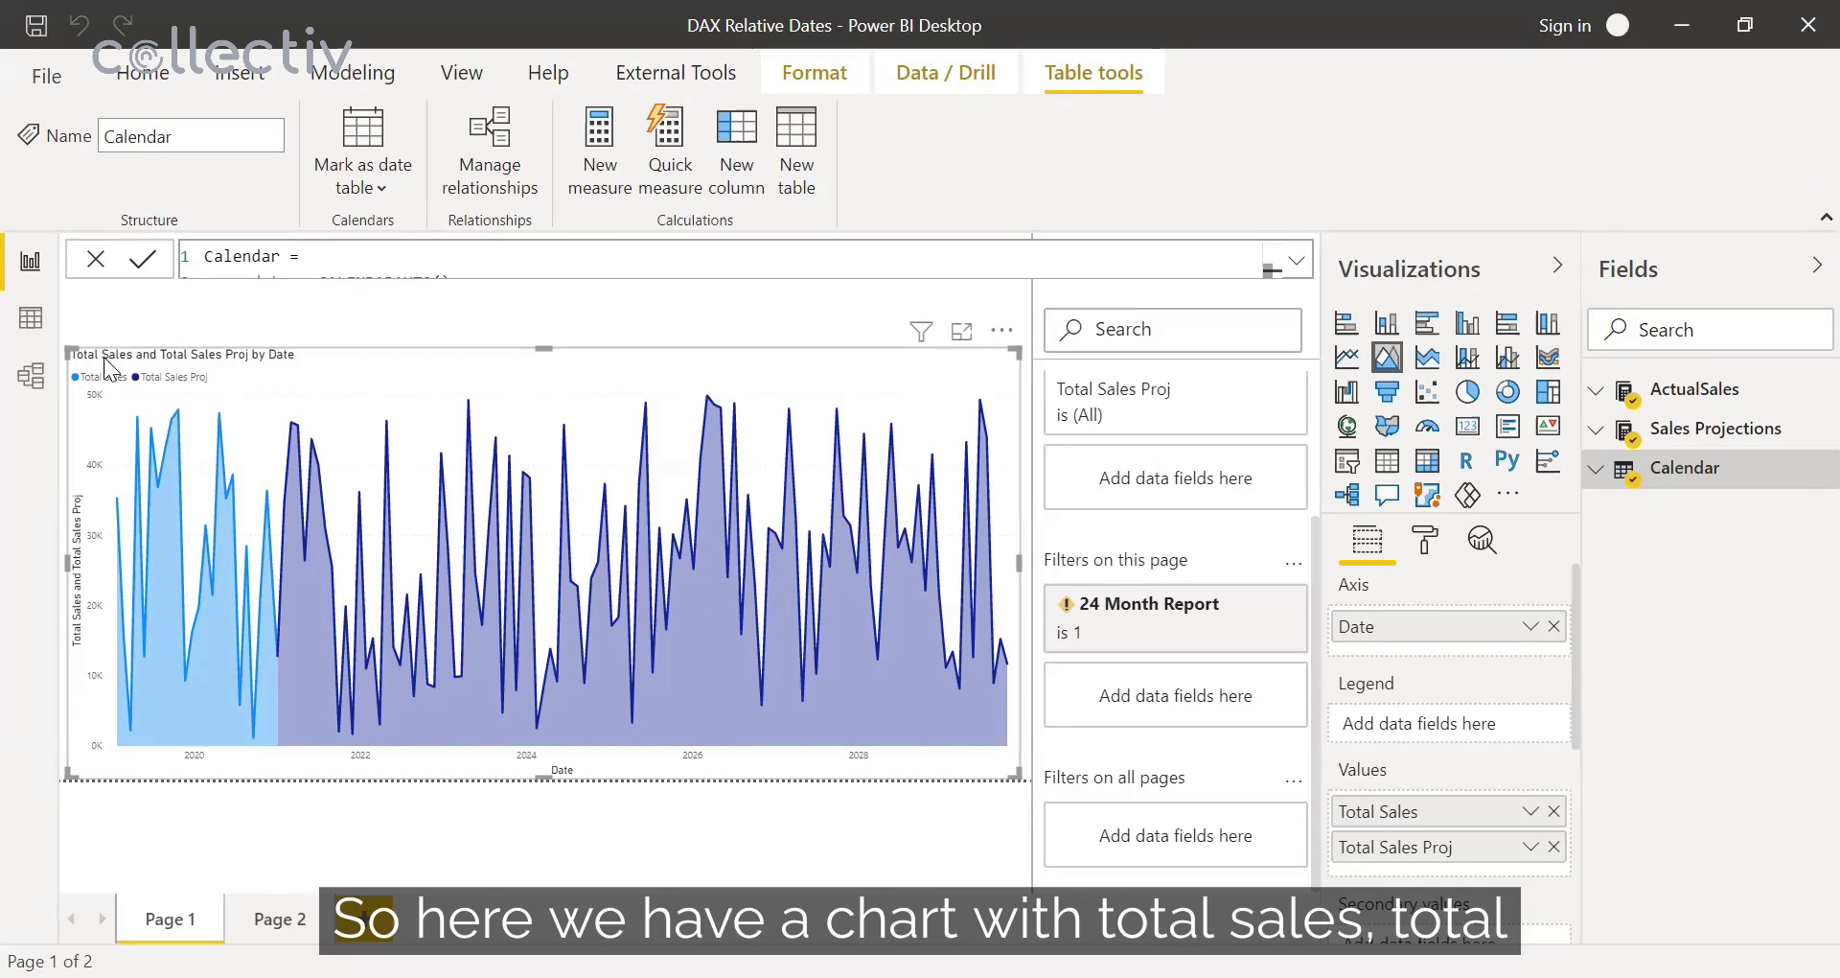
- Expand and collapse the ActualSales and Sales Projections field lists, then view the relationship diagram
mouse_move(163, 479)
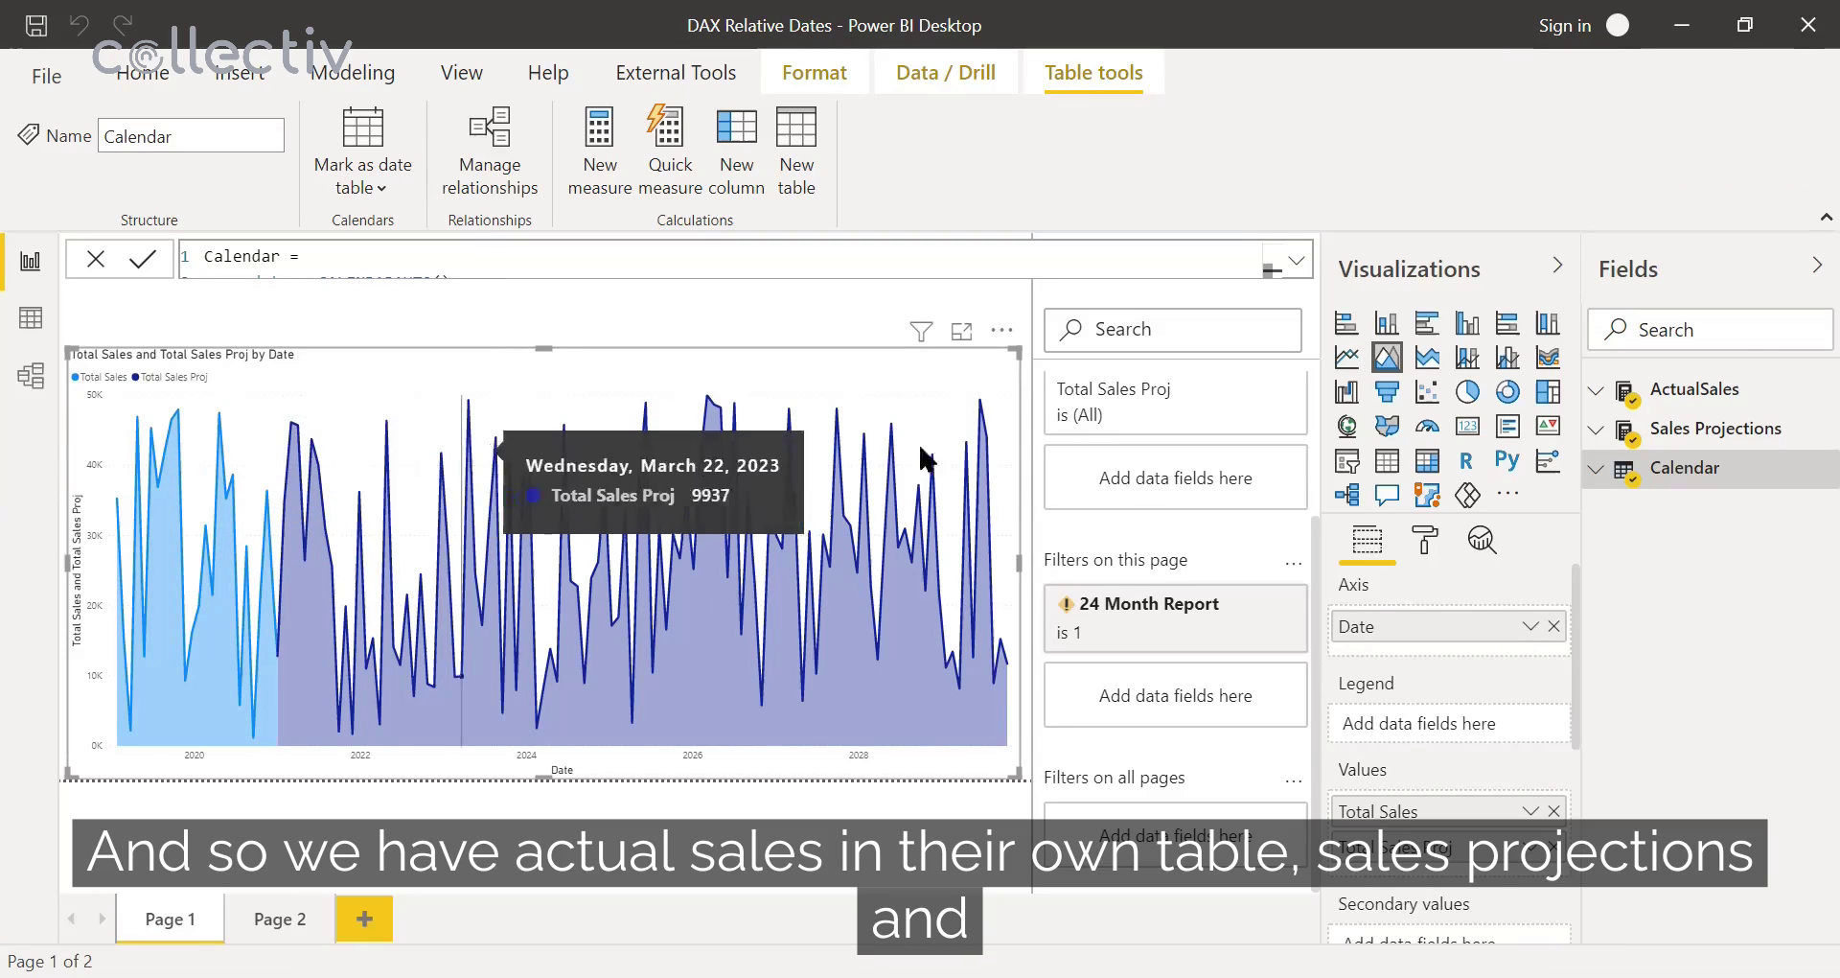
click(1596, 395)
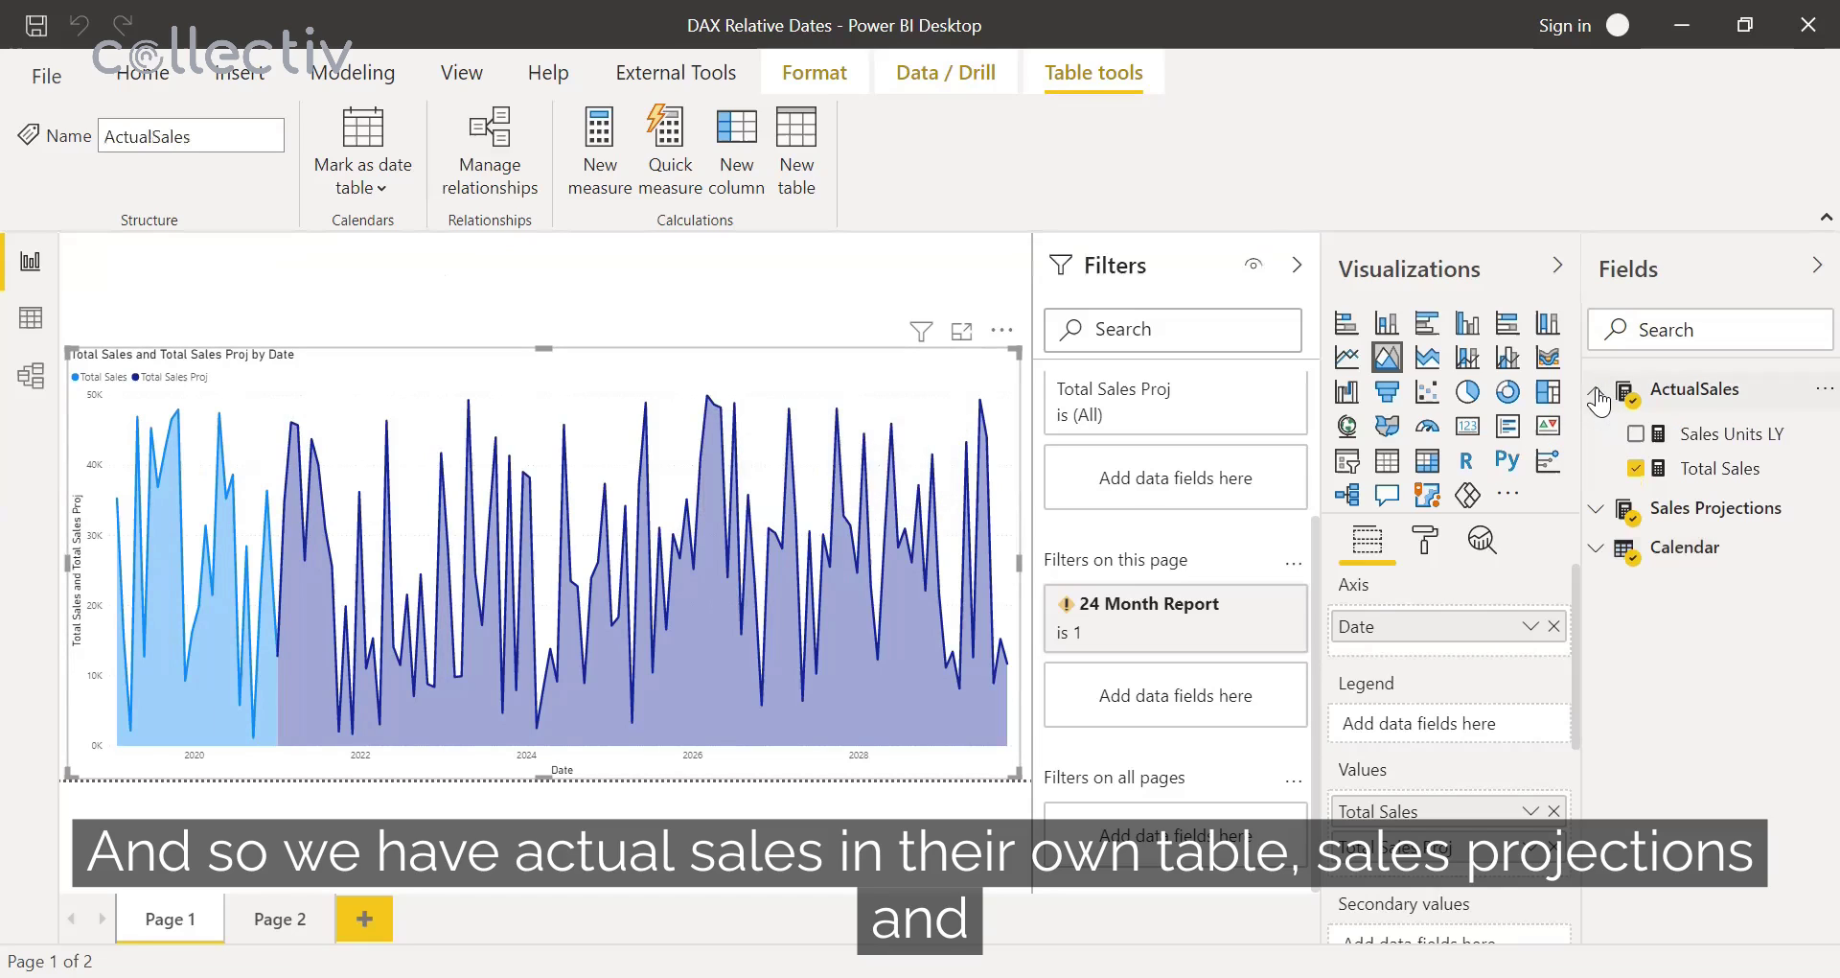
click(1597, 395)
click(1597, 433)
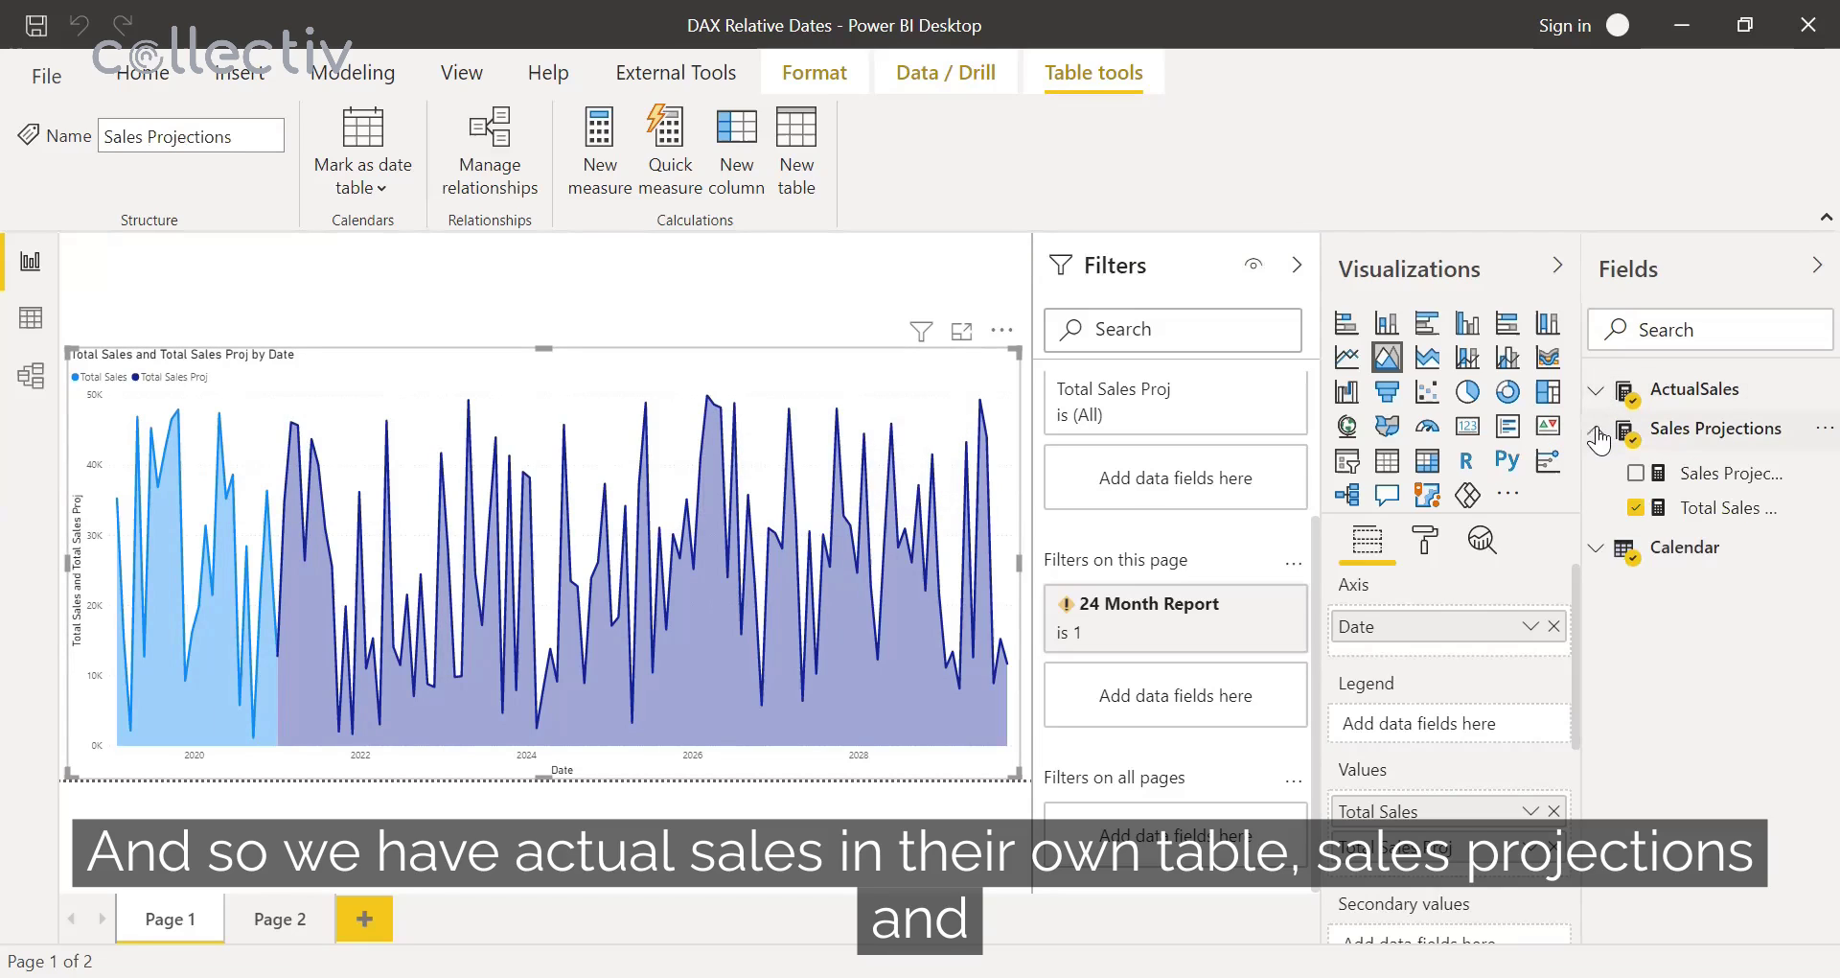
click(1596, 433)
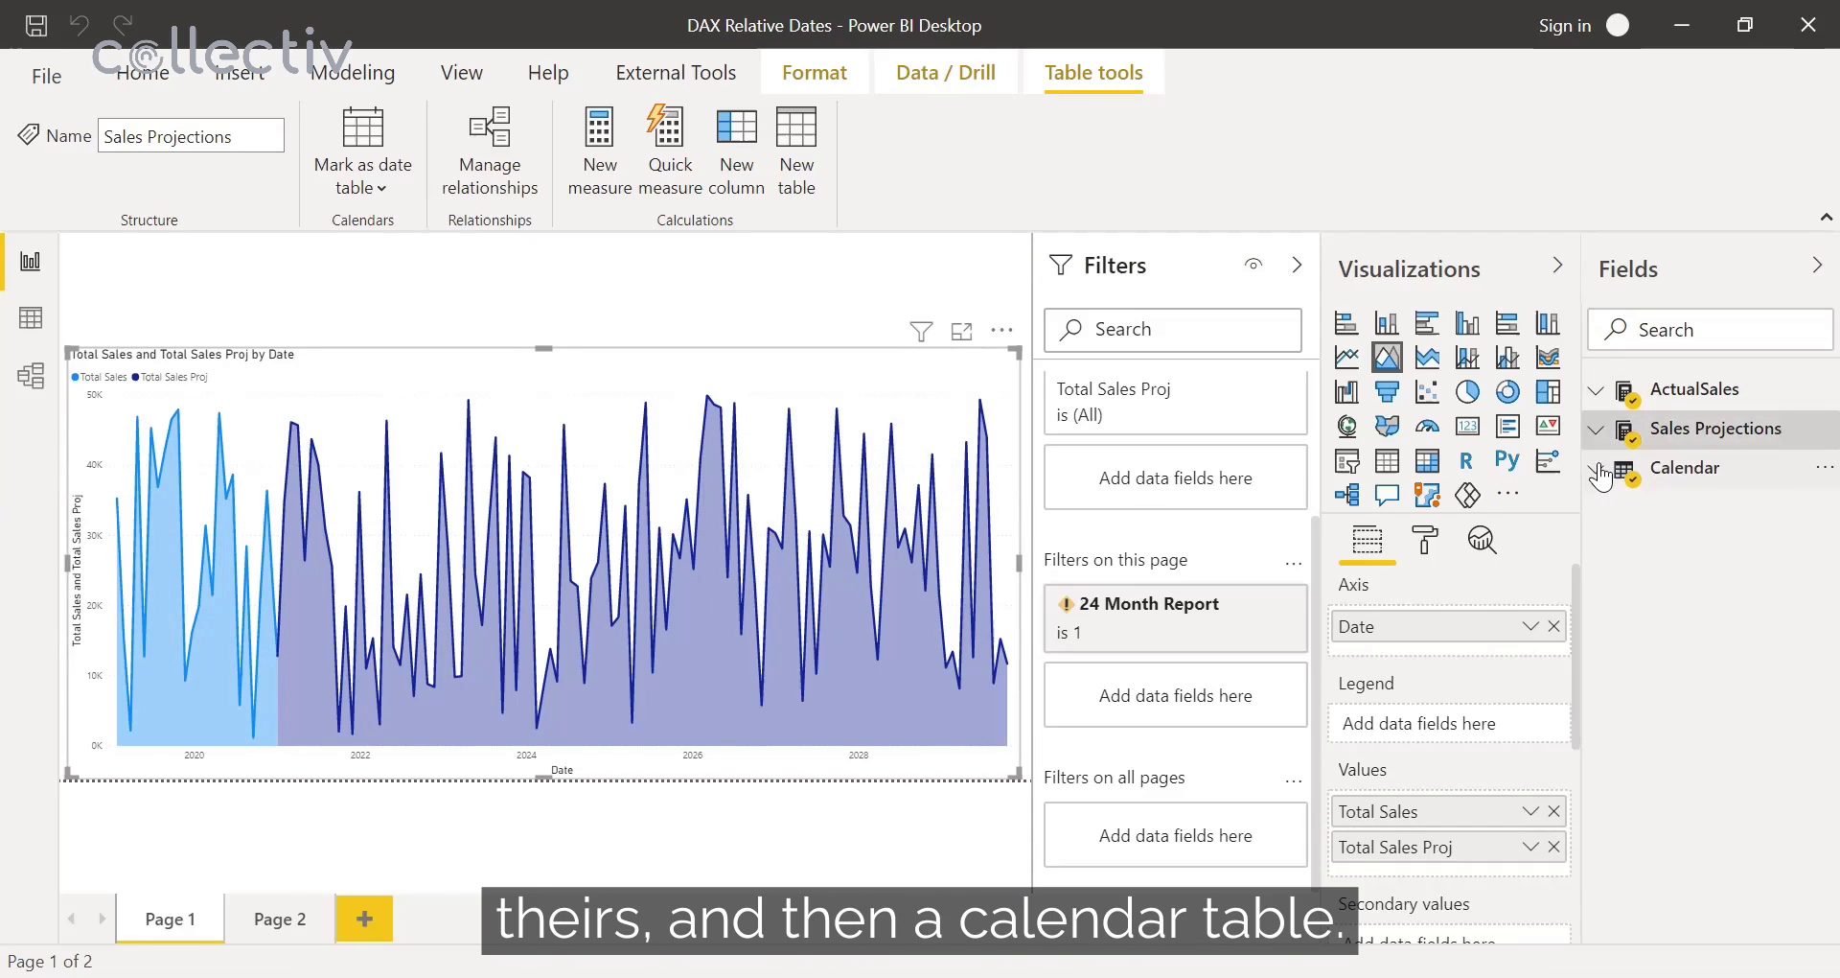
click(31, 374)
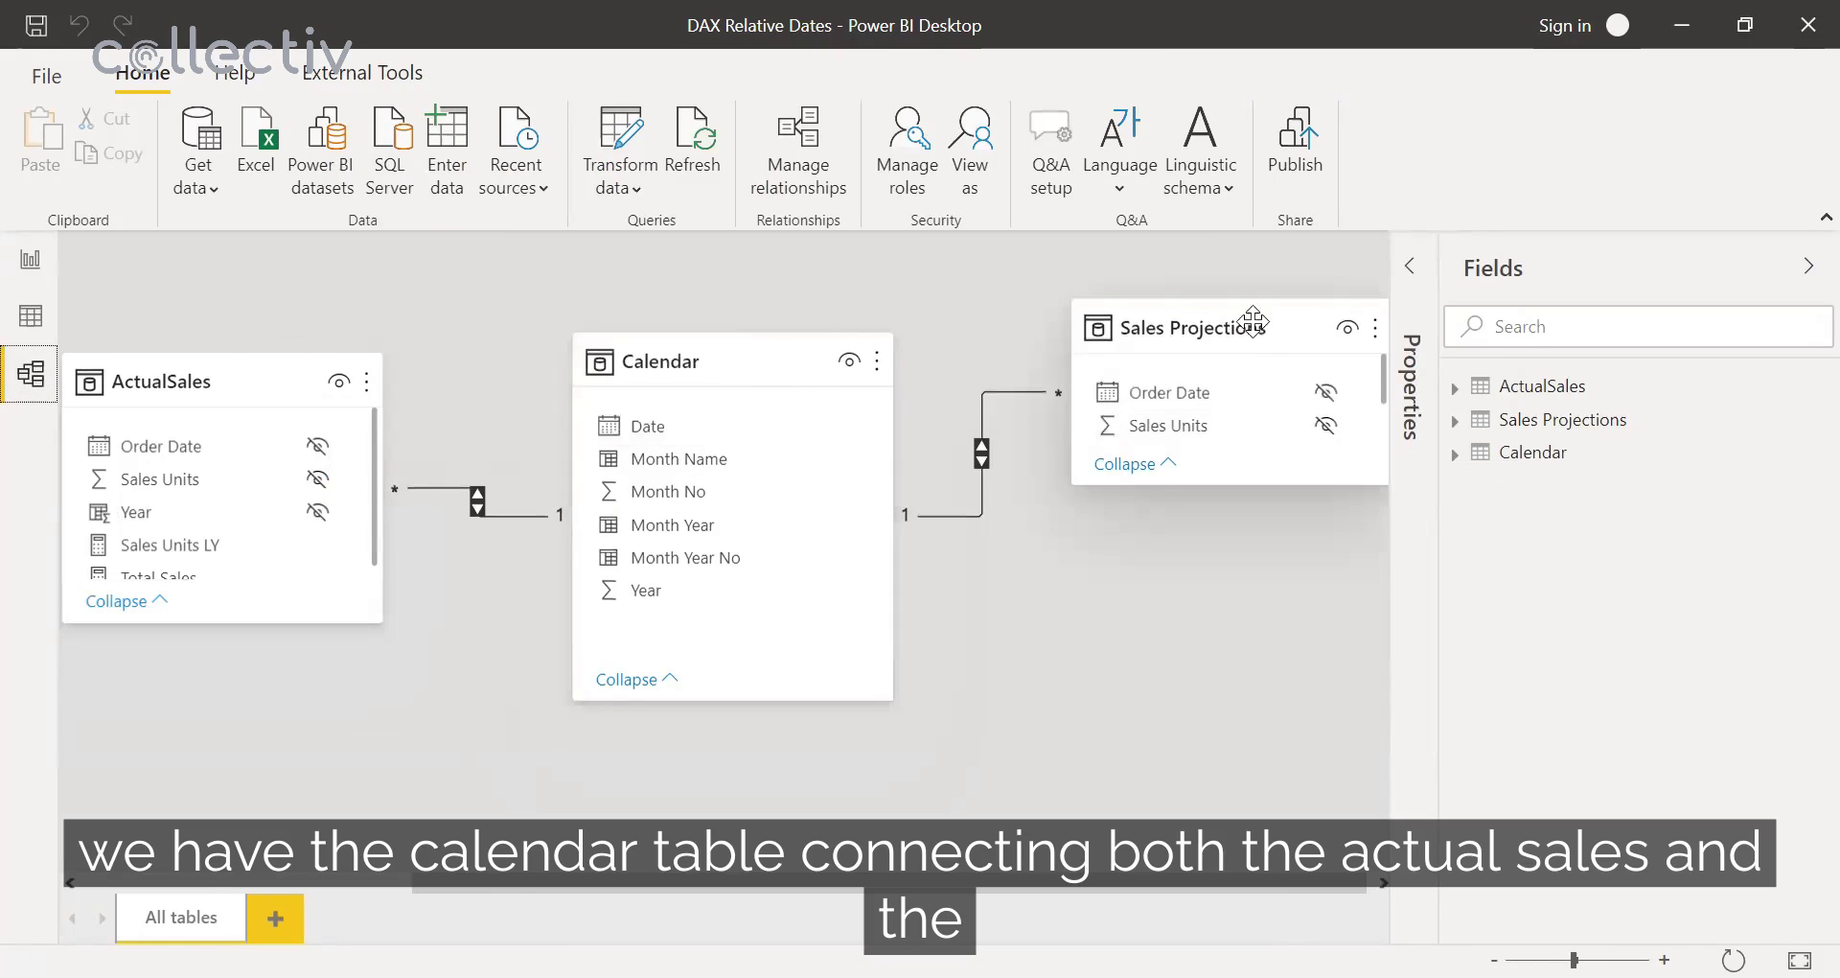
- Switch to Report view showing the Total Sales and Total Sales Proj by Date area chart
click(29, 259)
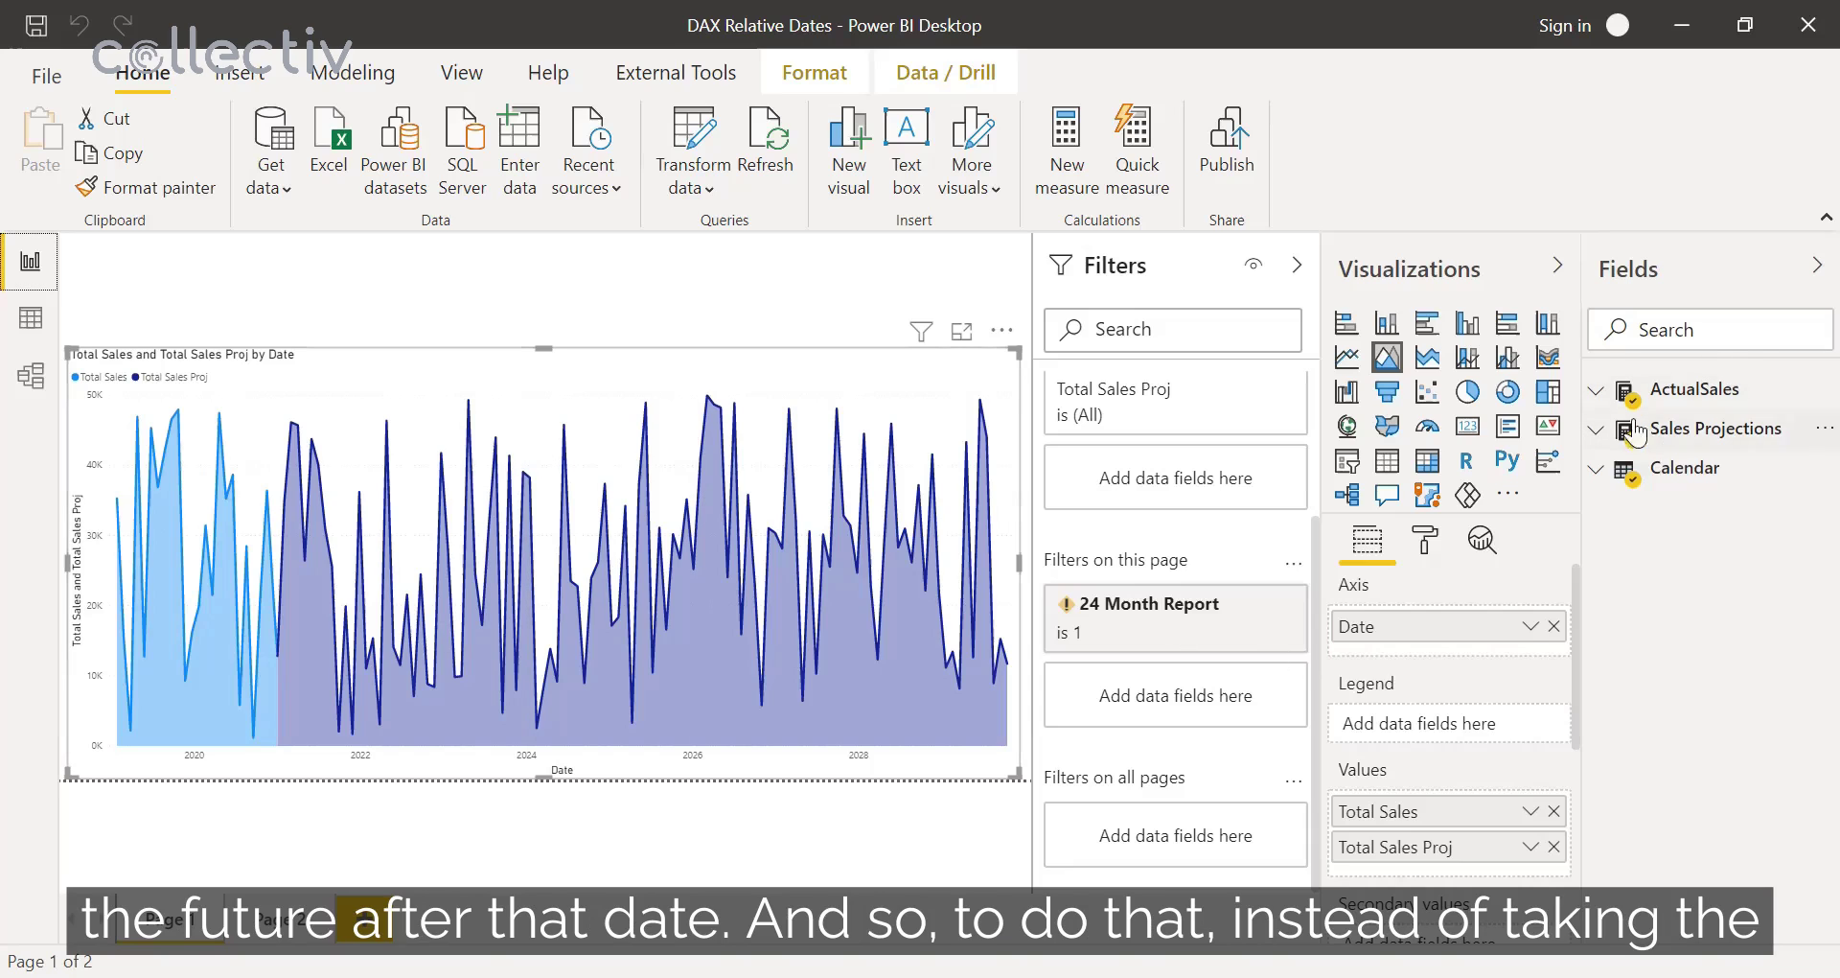
- Remove the 24 Month Report page filter and begin a new Calendar column, clearing its default name
click(1641, 468)
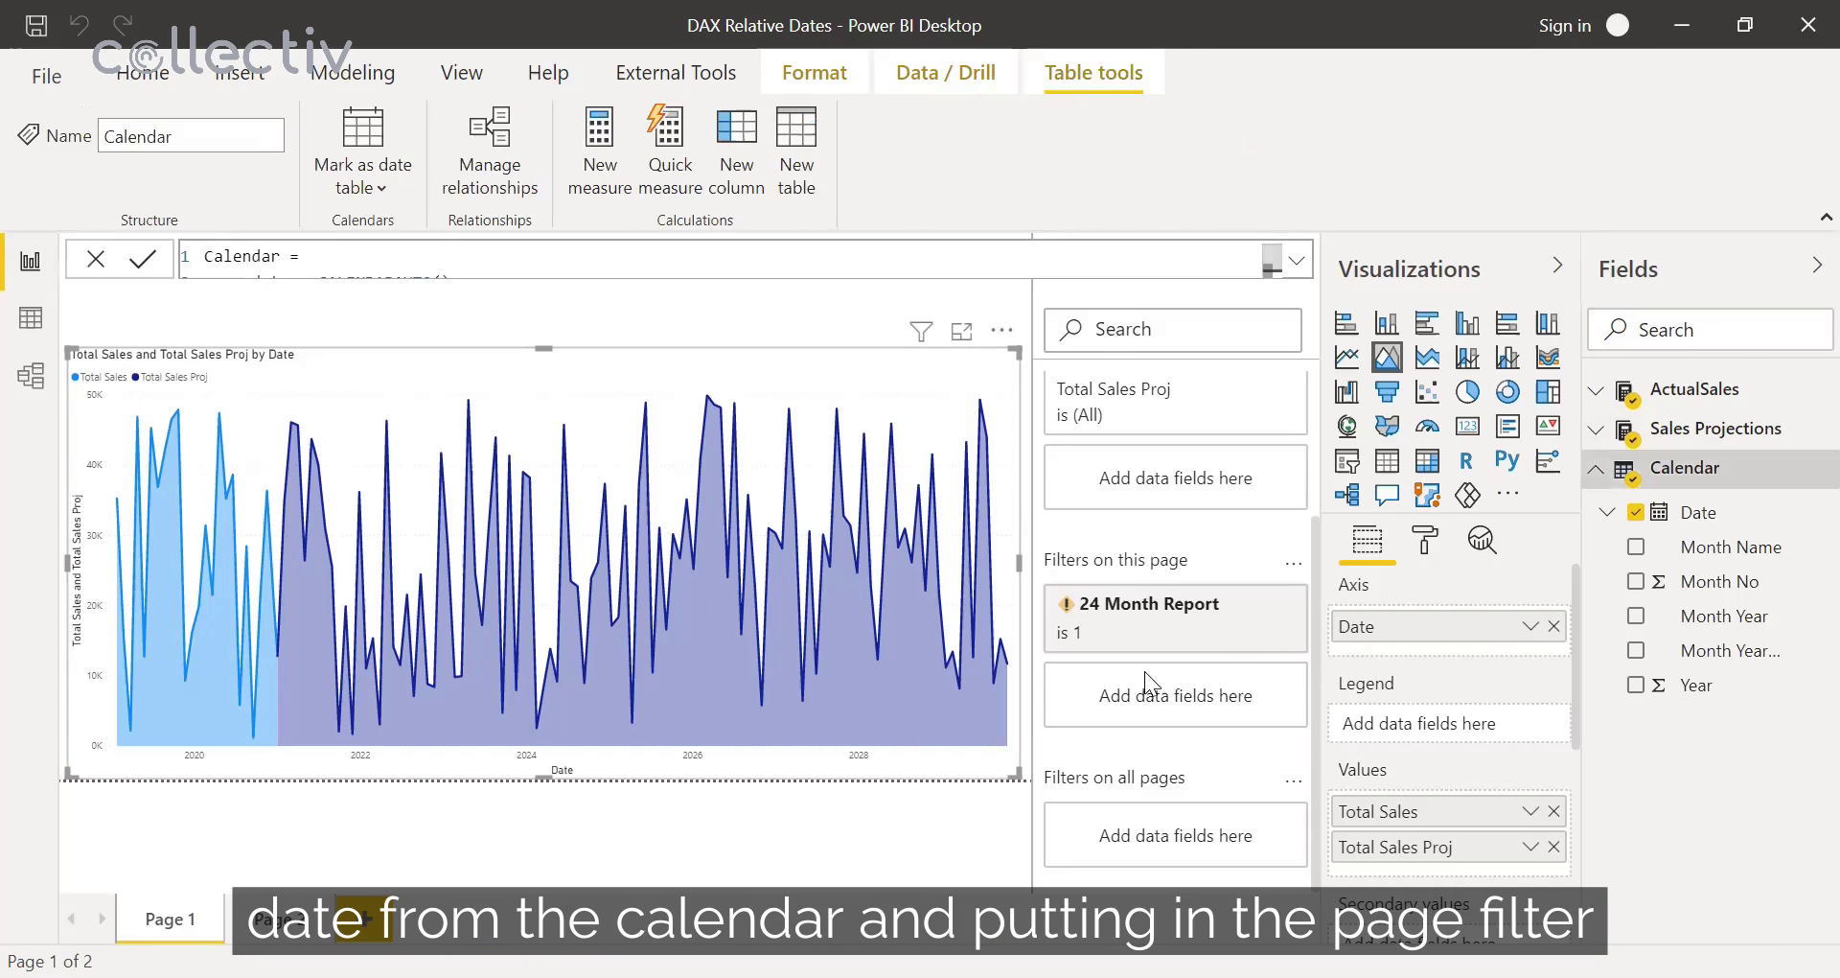
click(1249, 603)
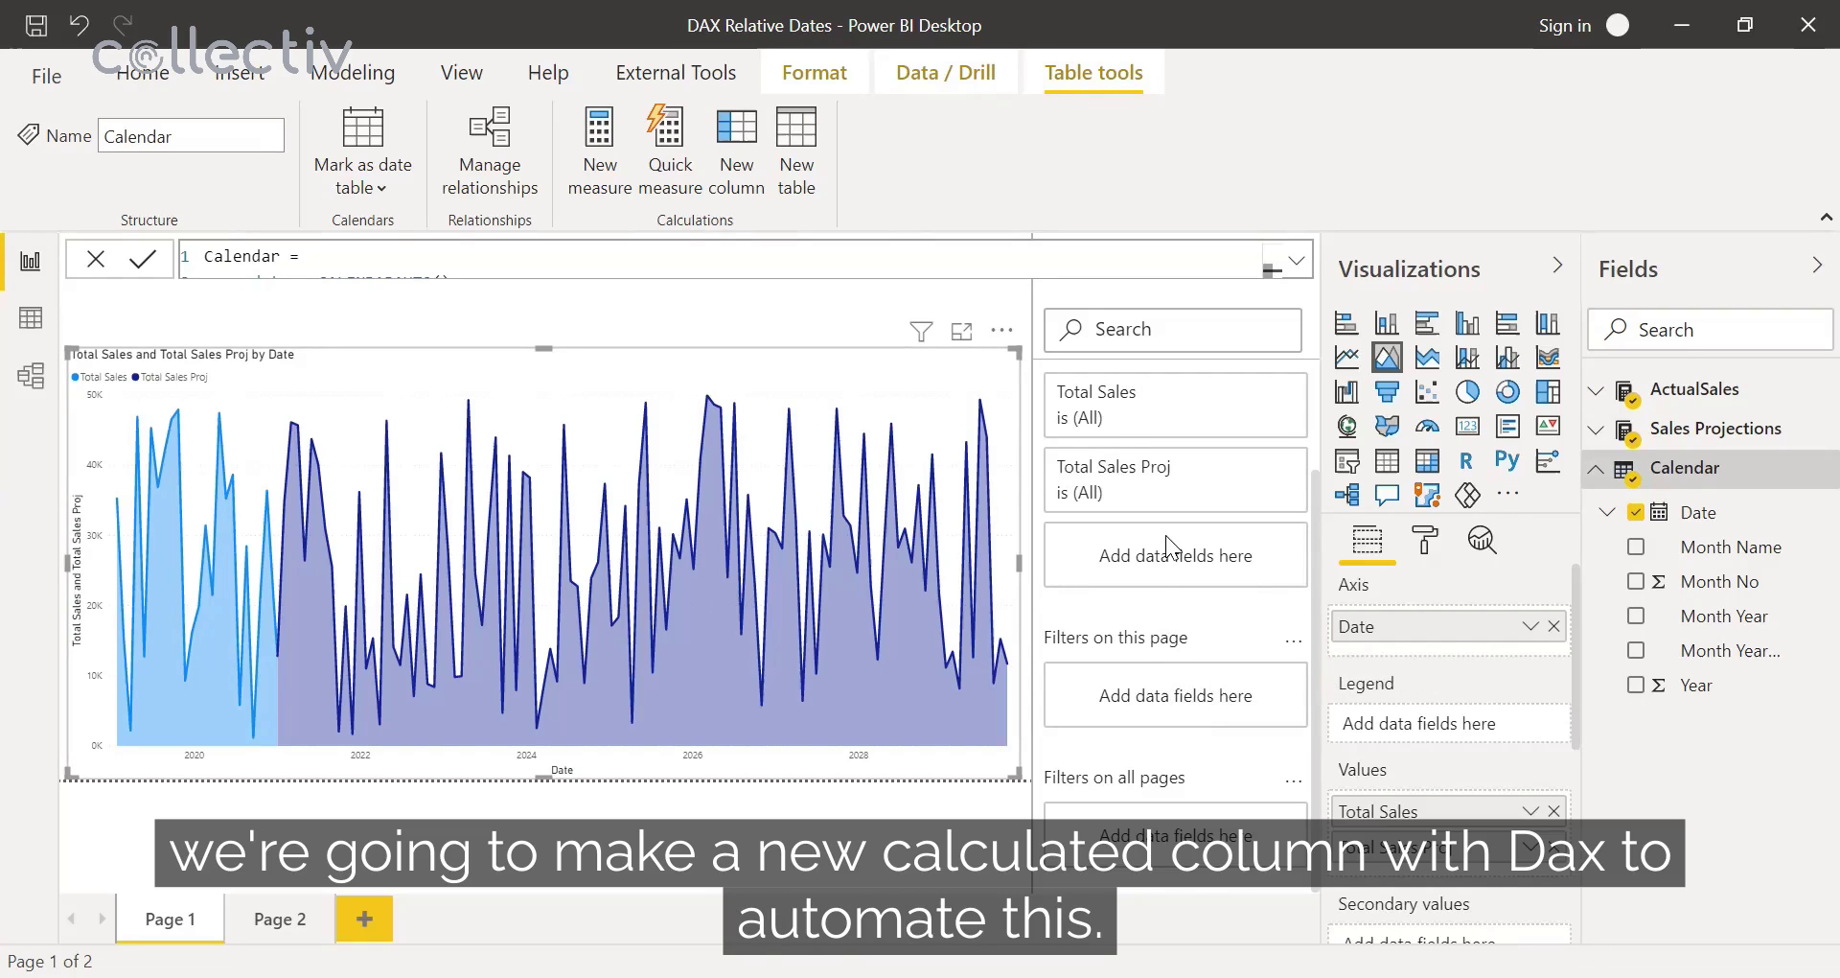
click(1711, 479)
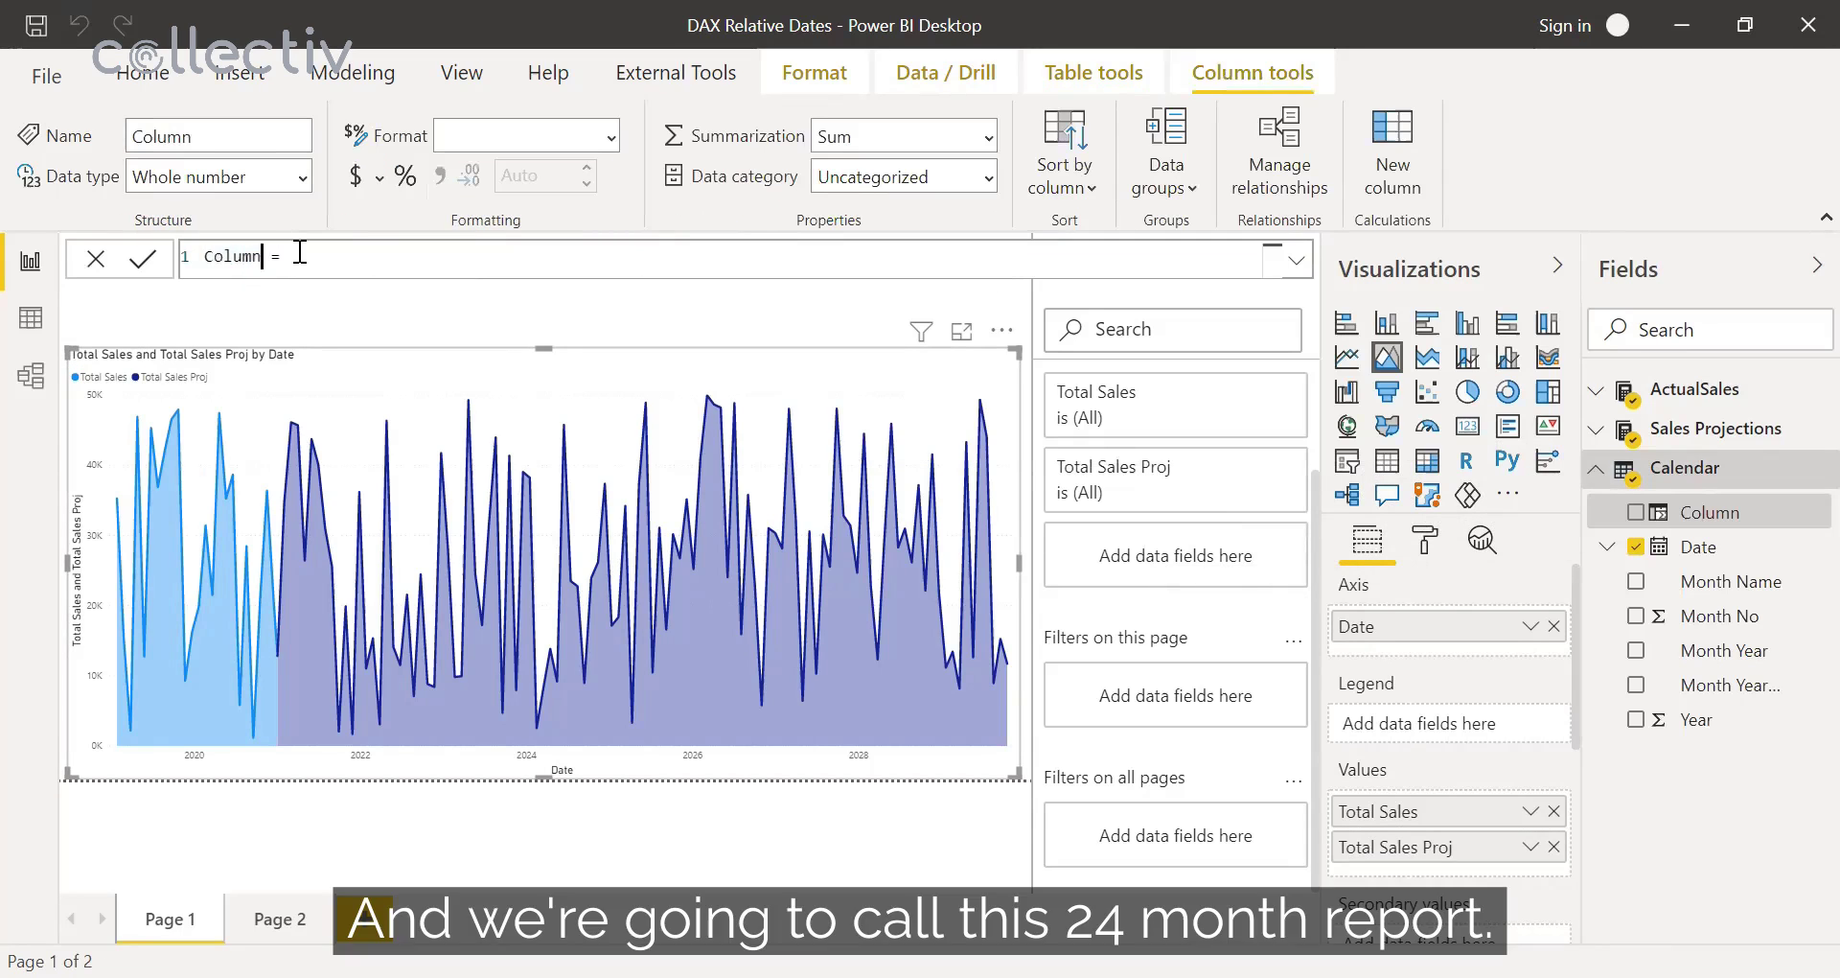
key(BackSpace)
key(BackSpace)
key(BackSpace)
key(BackSpace)
key(BackSpace)
key(BackSpace)
- Name the new column '24 Month Report' and add new formula lines below the name
text(24 )
text(Month Repo)
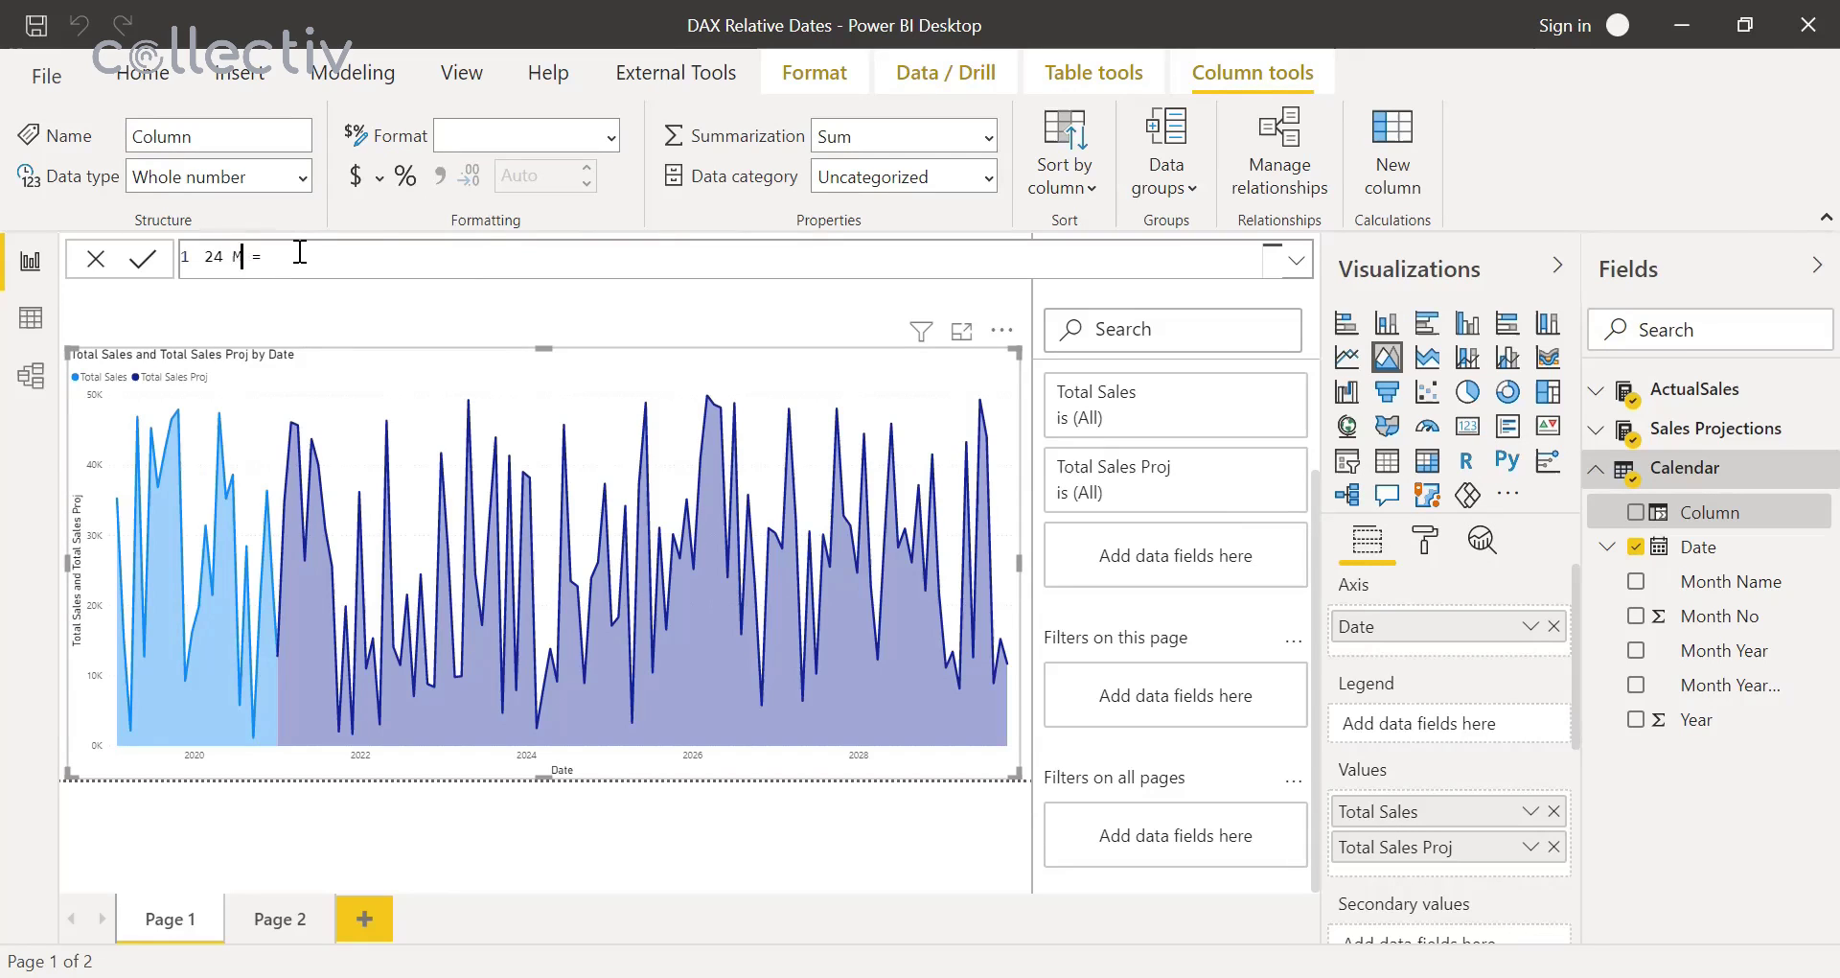
text(rt)
key(End)
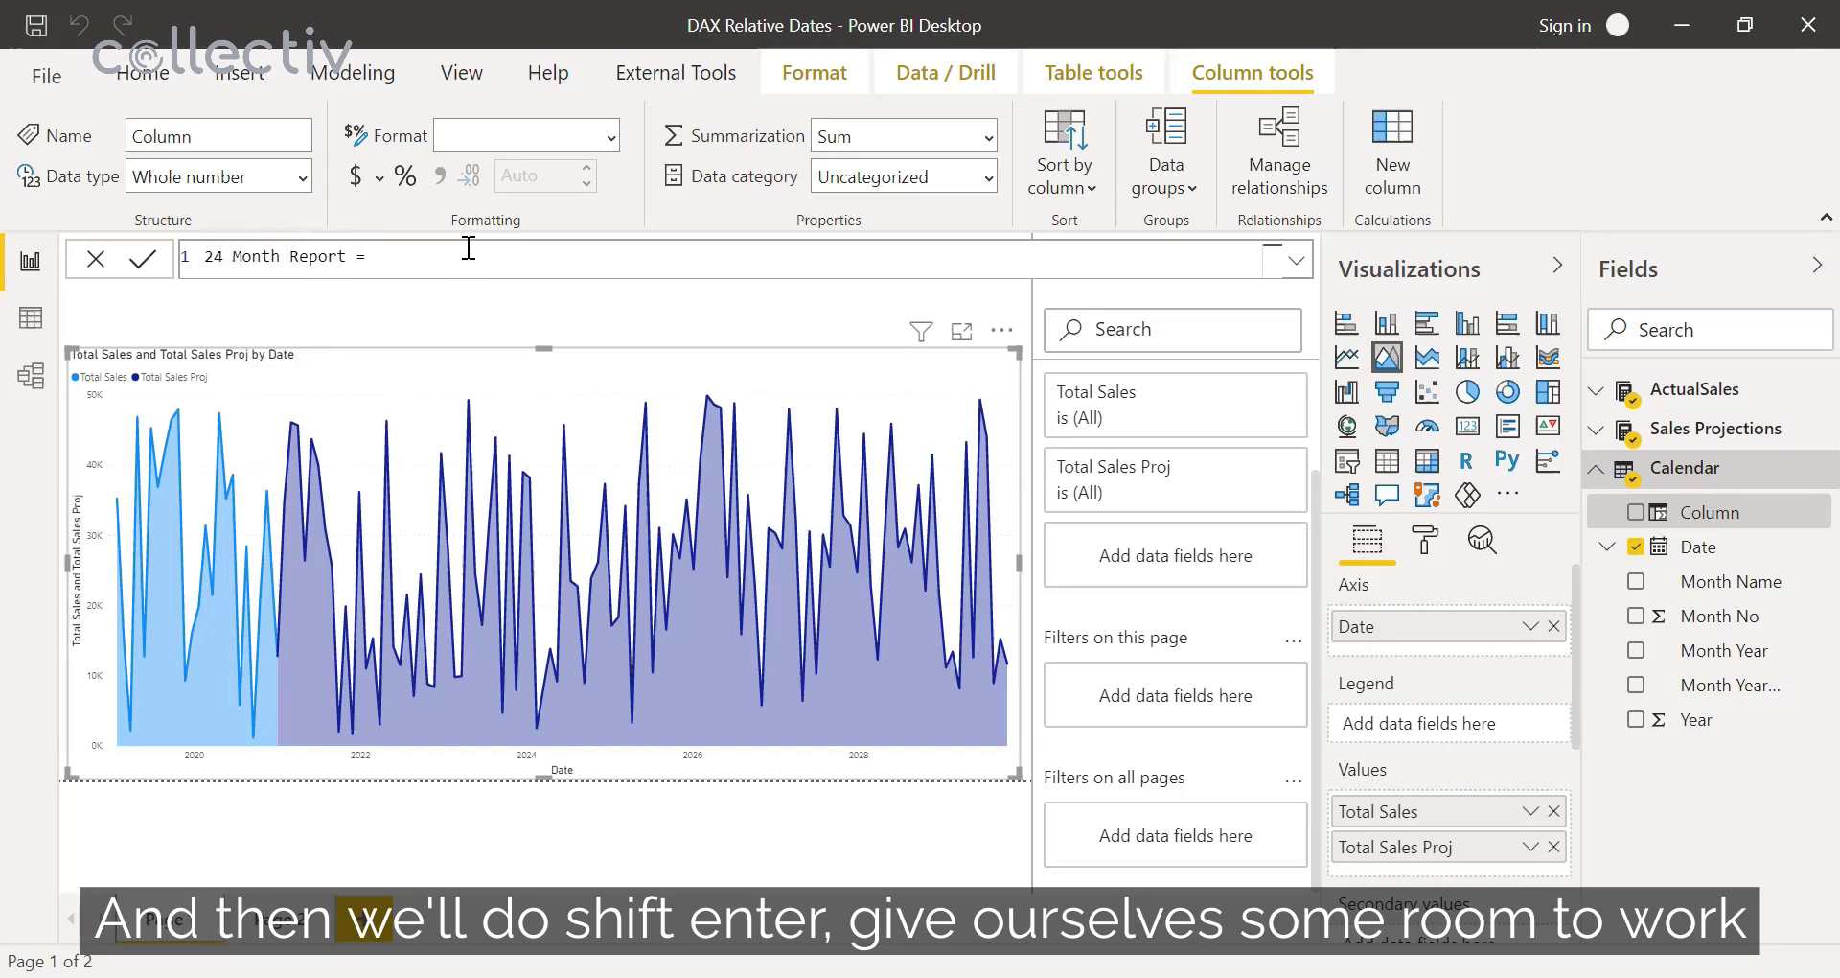
key(shift+Return)
key(shift+Return)
key(shift+Return)
key(shift+Return)
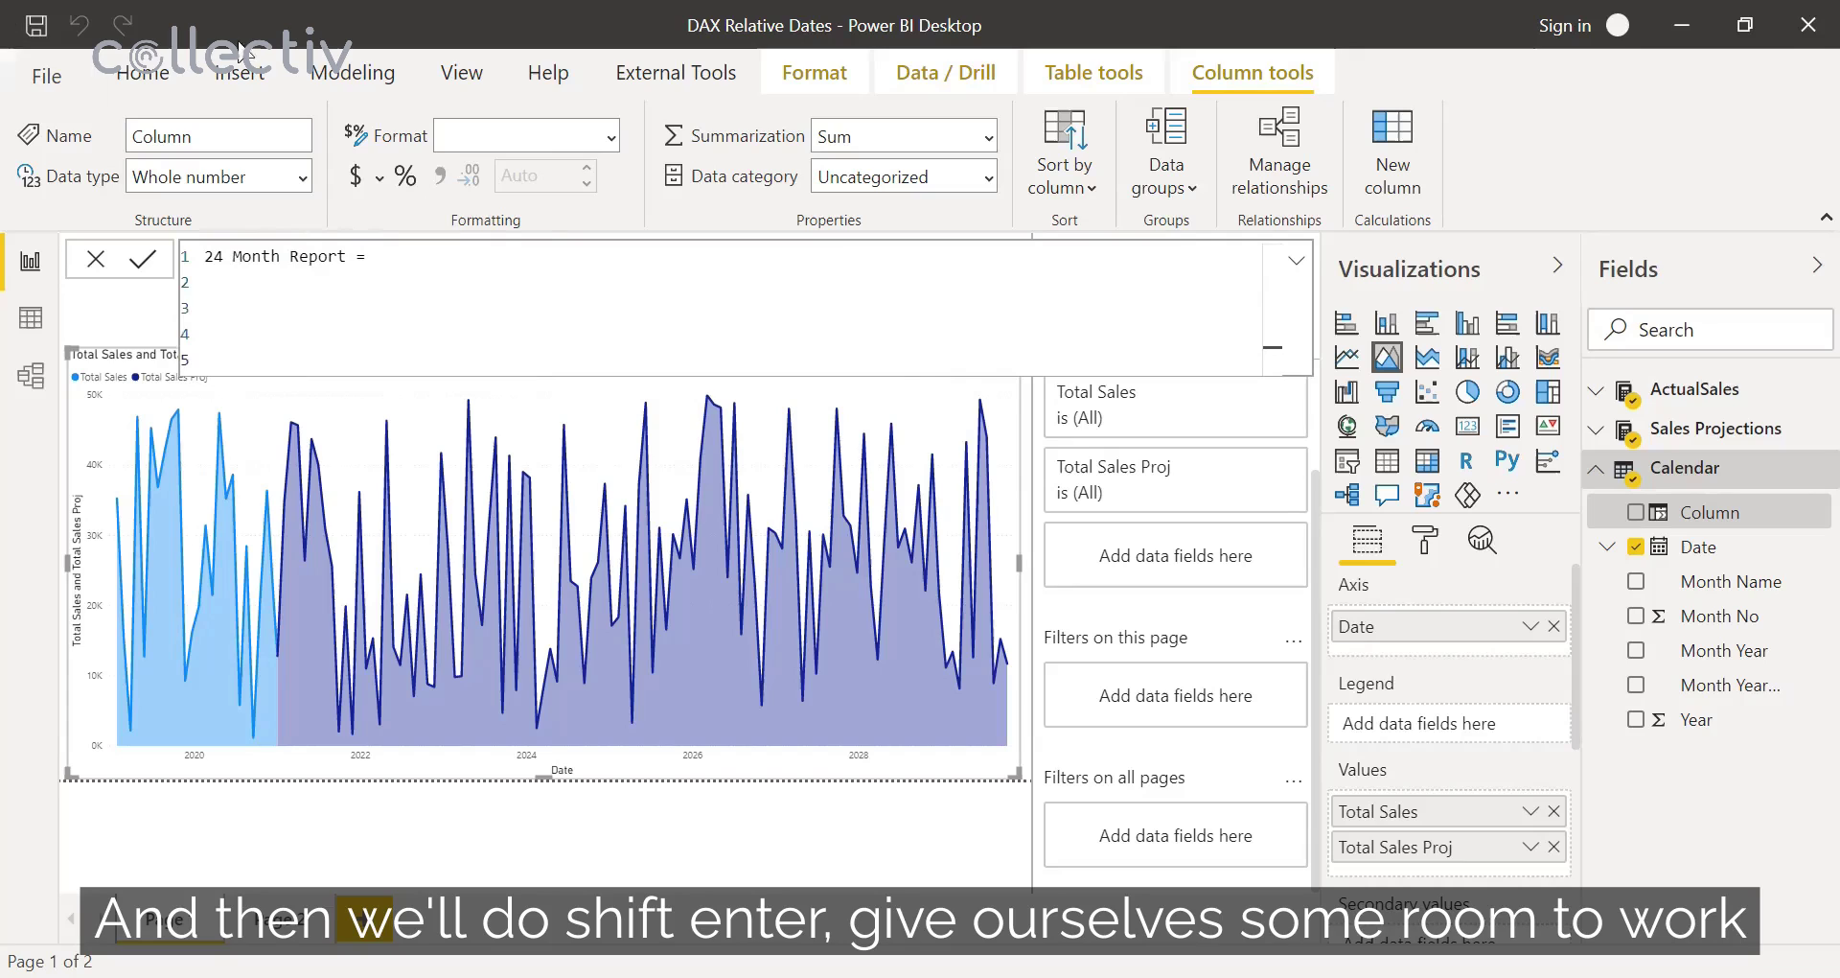
click(363, 268)
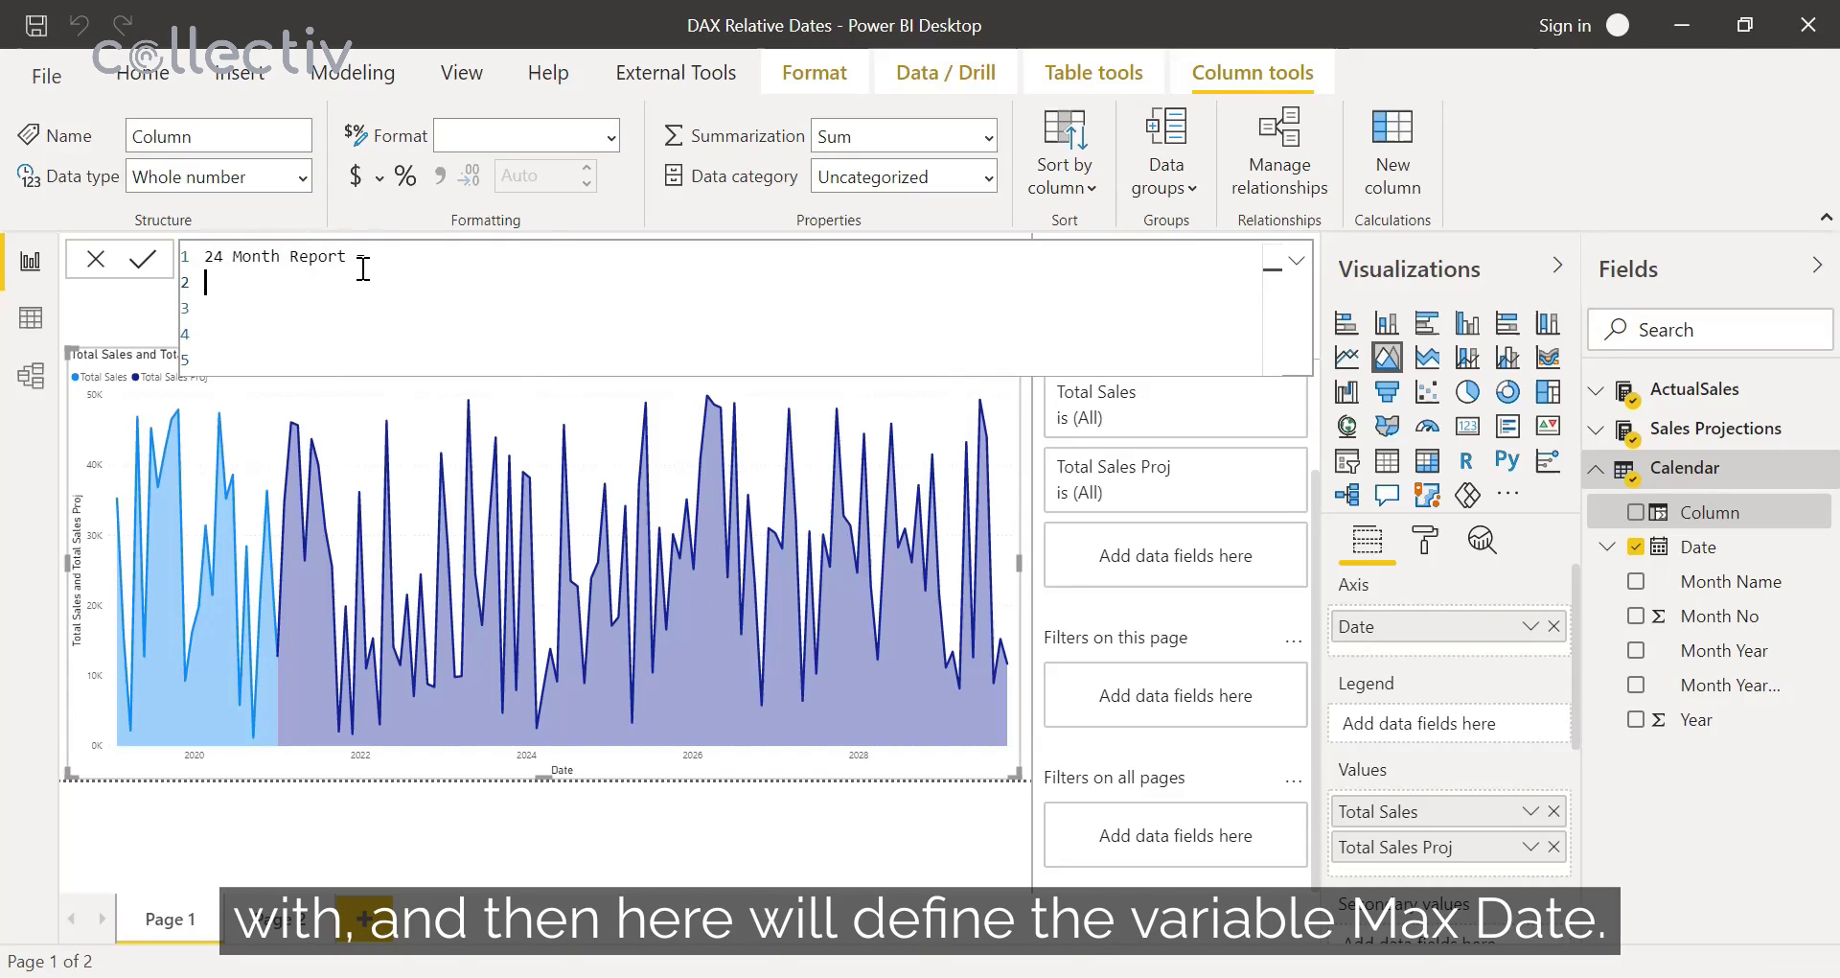
- Declare var _maxdate = MAX(ActualSales[Order Date]) and add Return on the next line
text(var _maxdate )
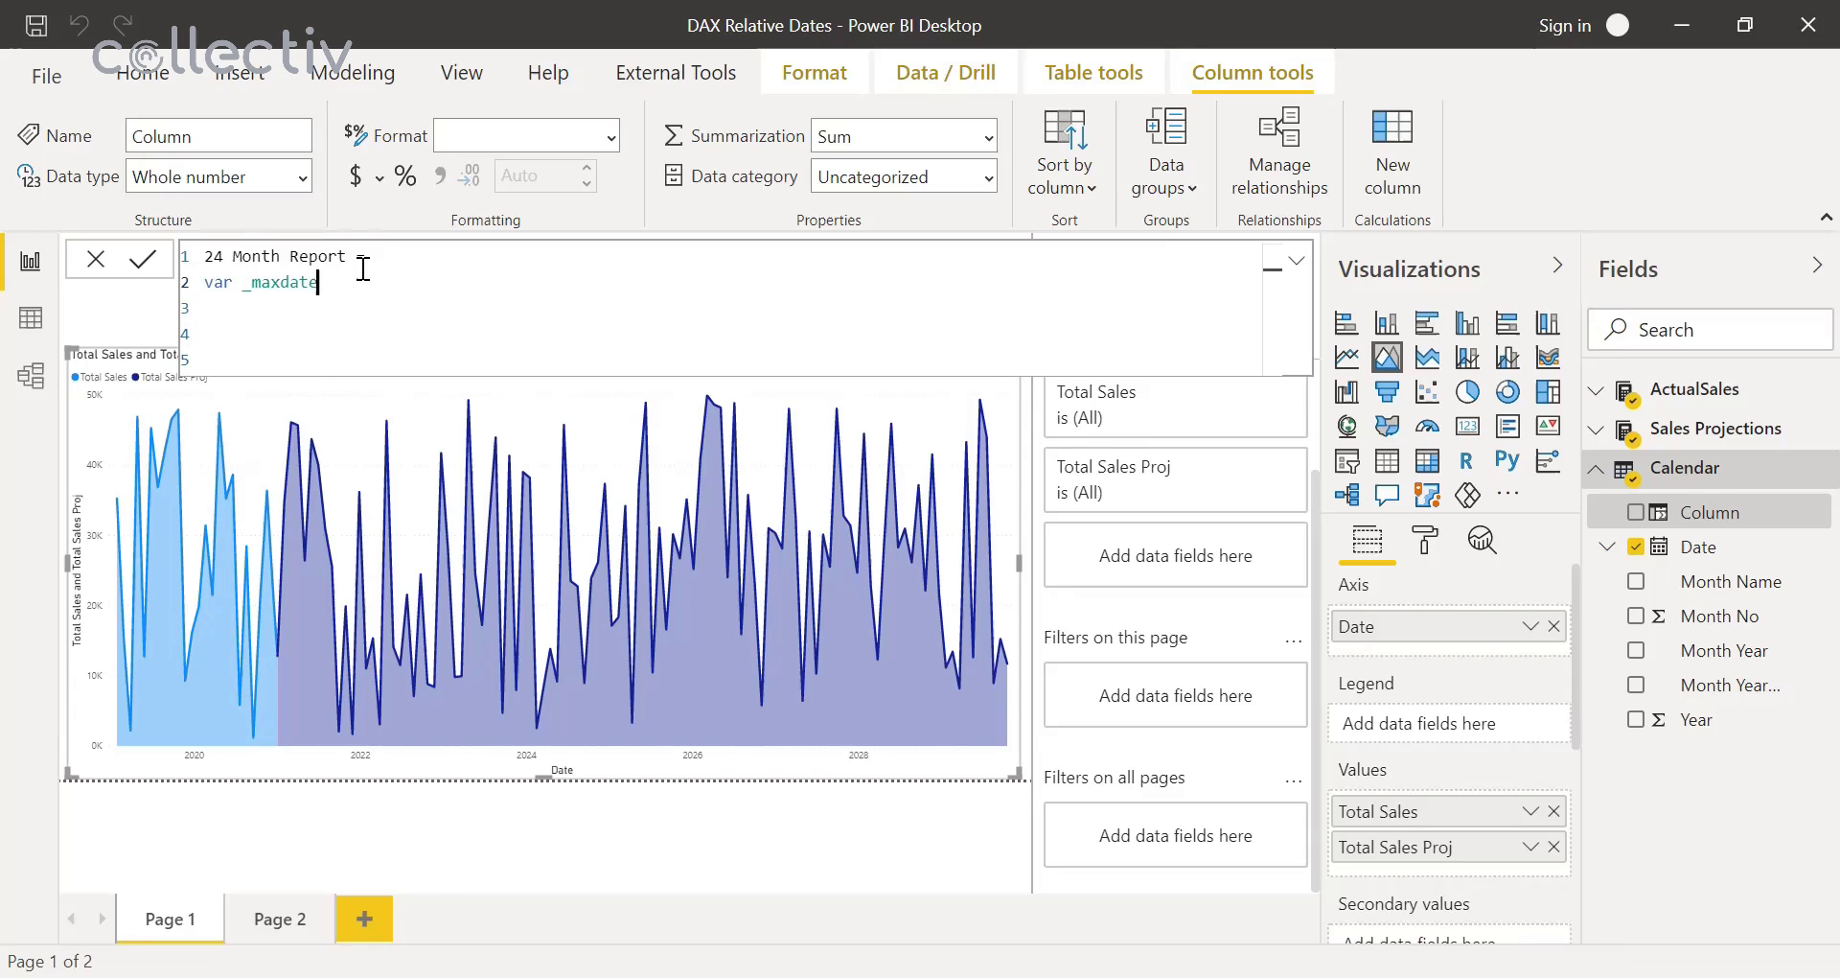
text(= MAX()
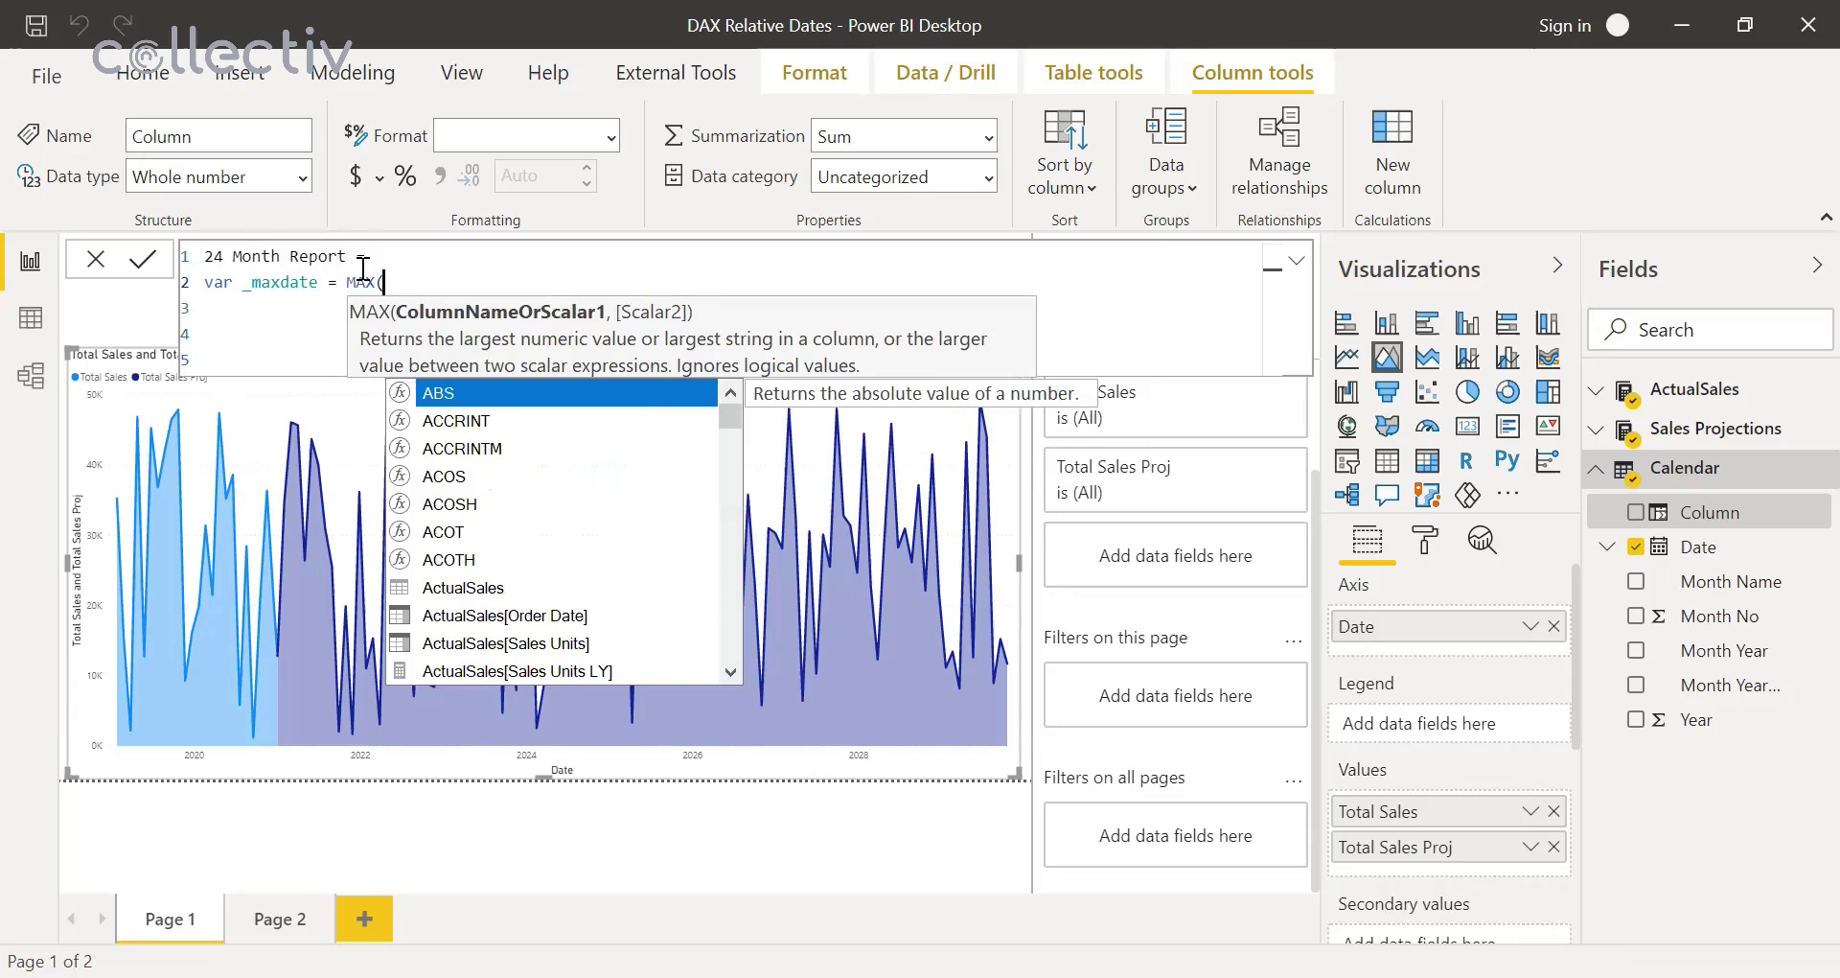
text(Actu)
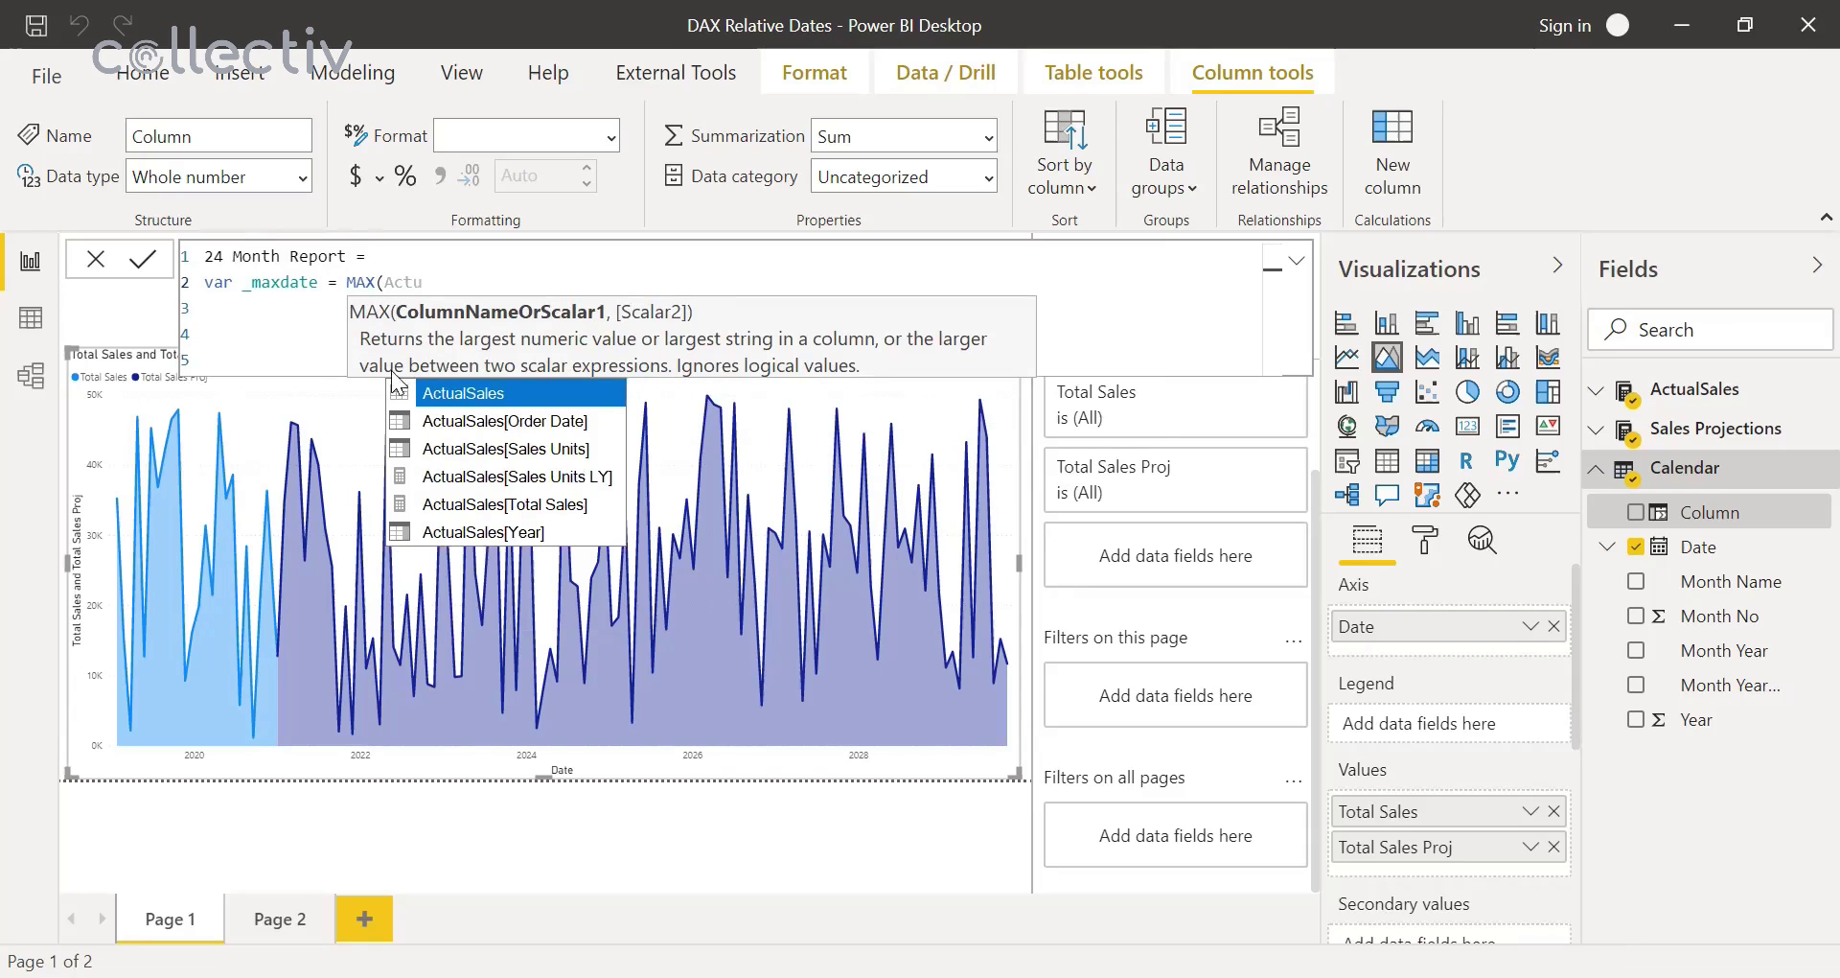
click(510, 420)
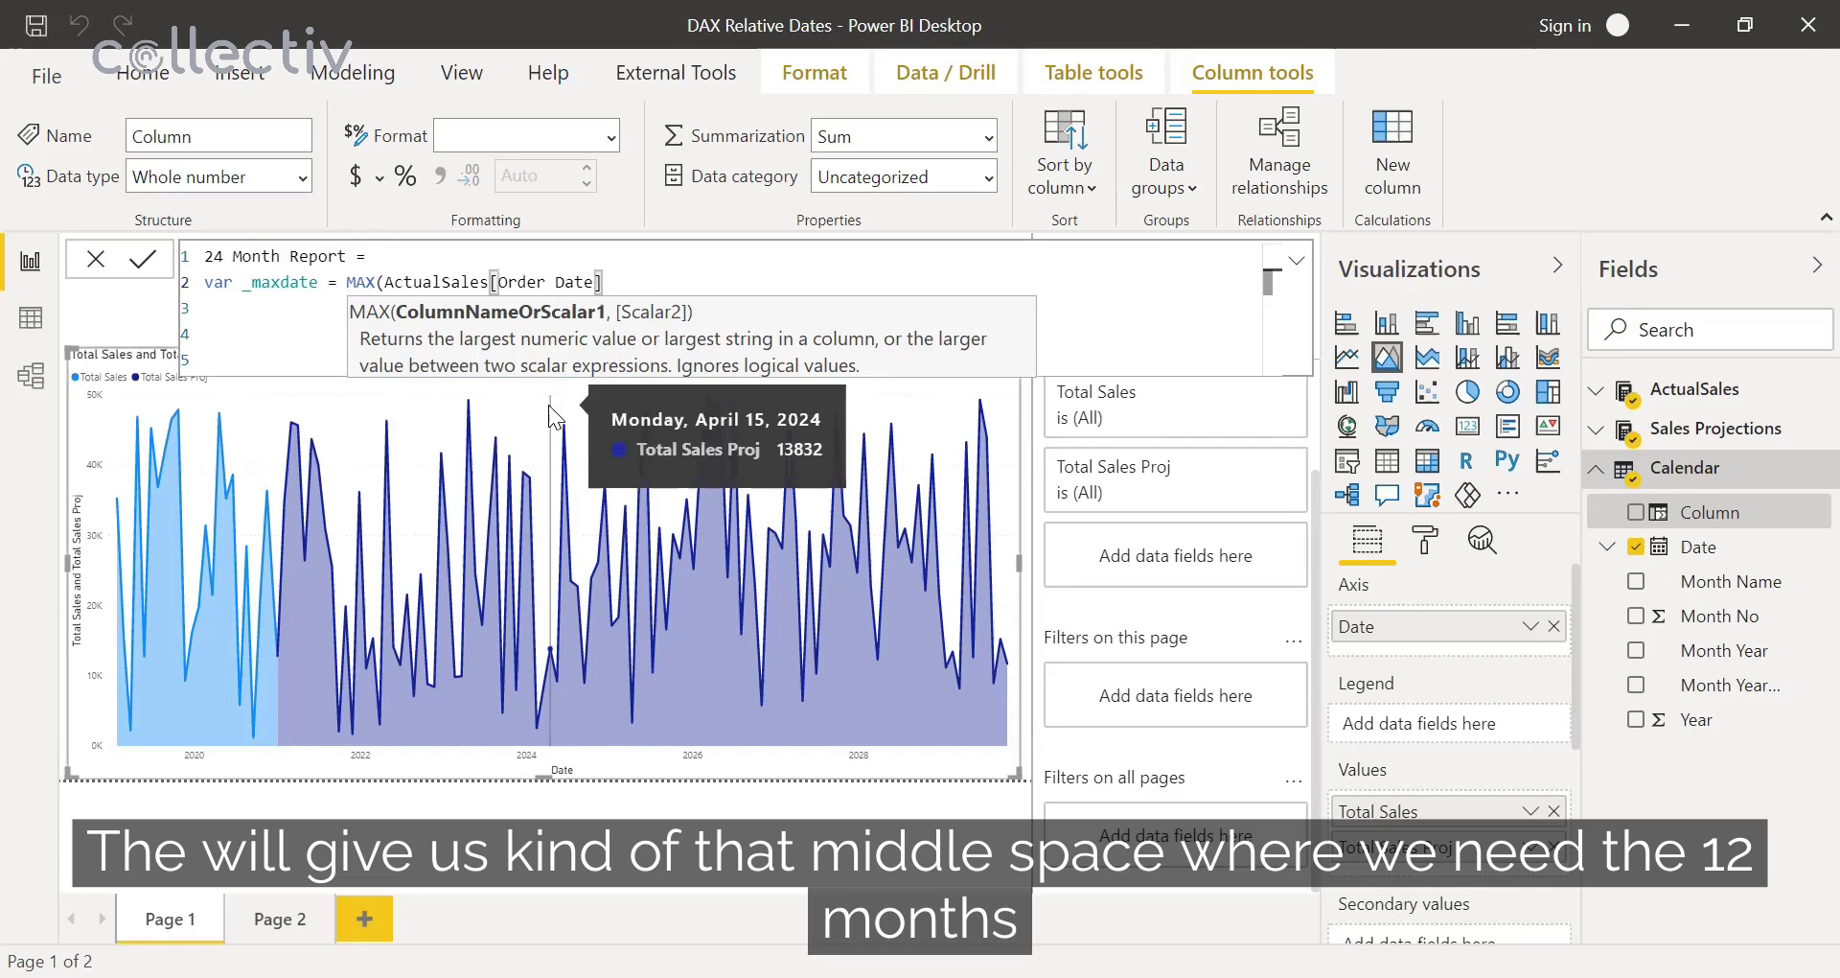
text())
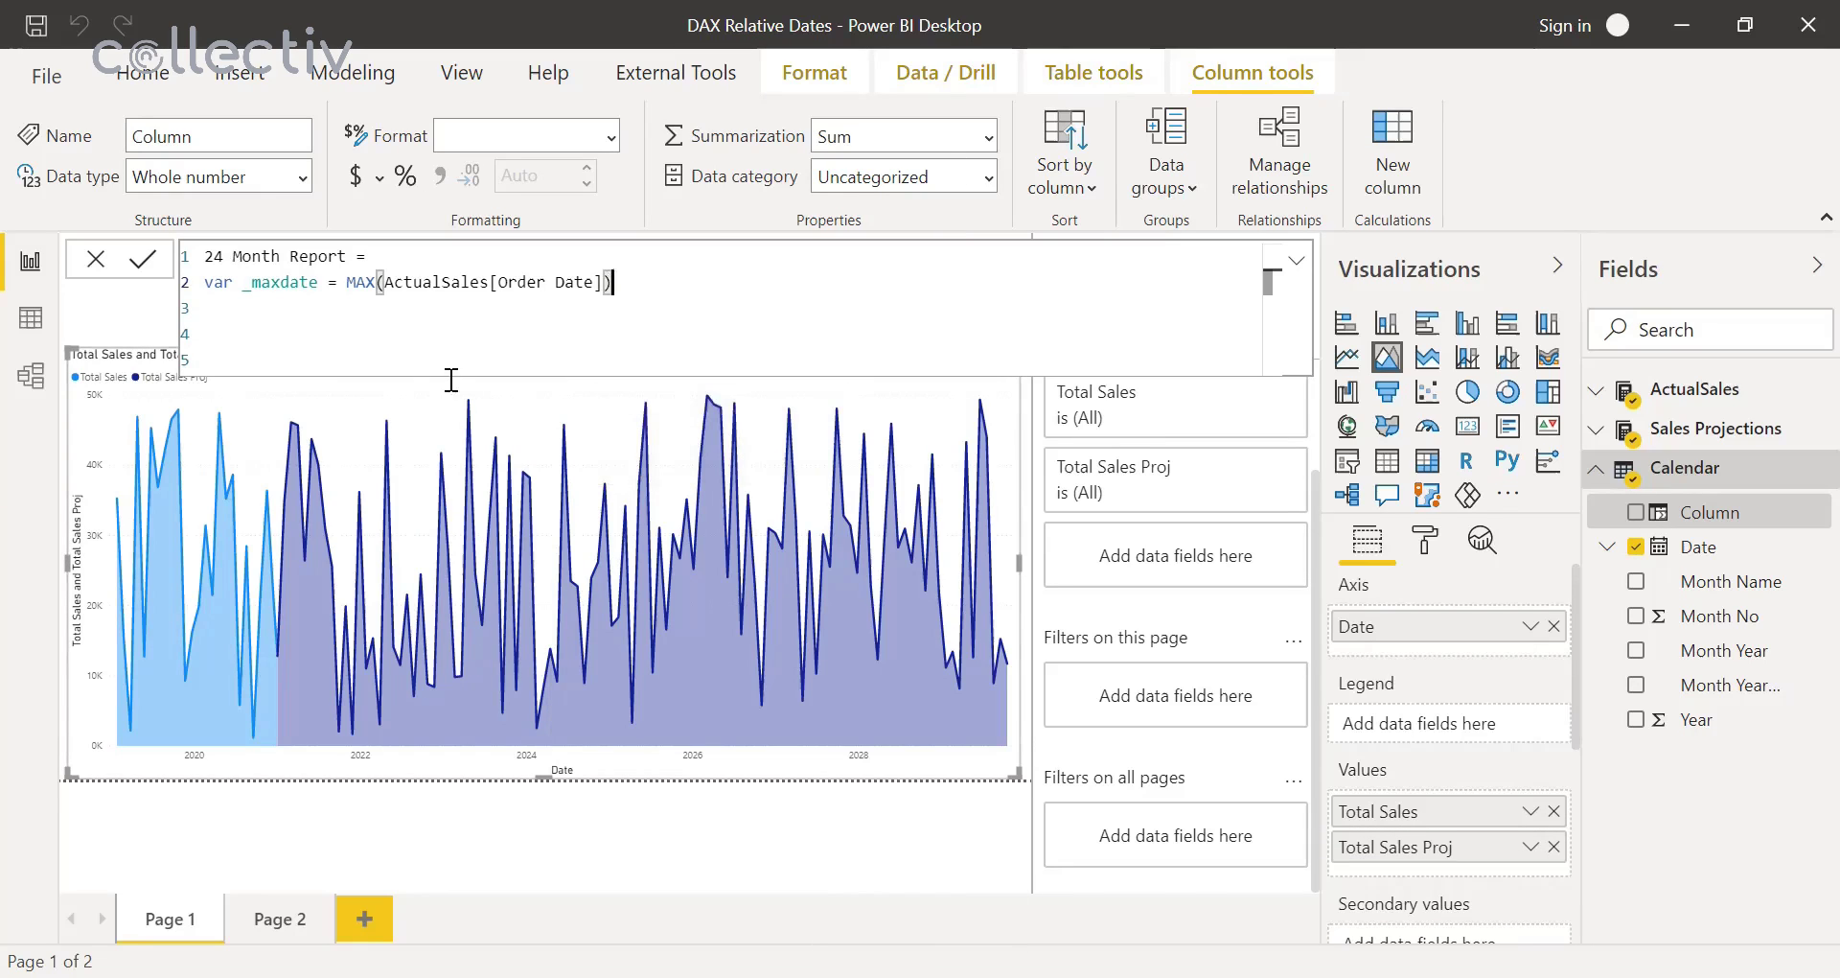
drag(234, 283, 296, 307)
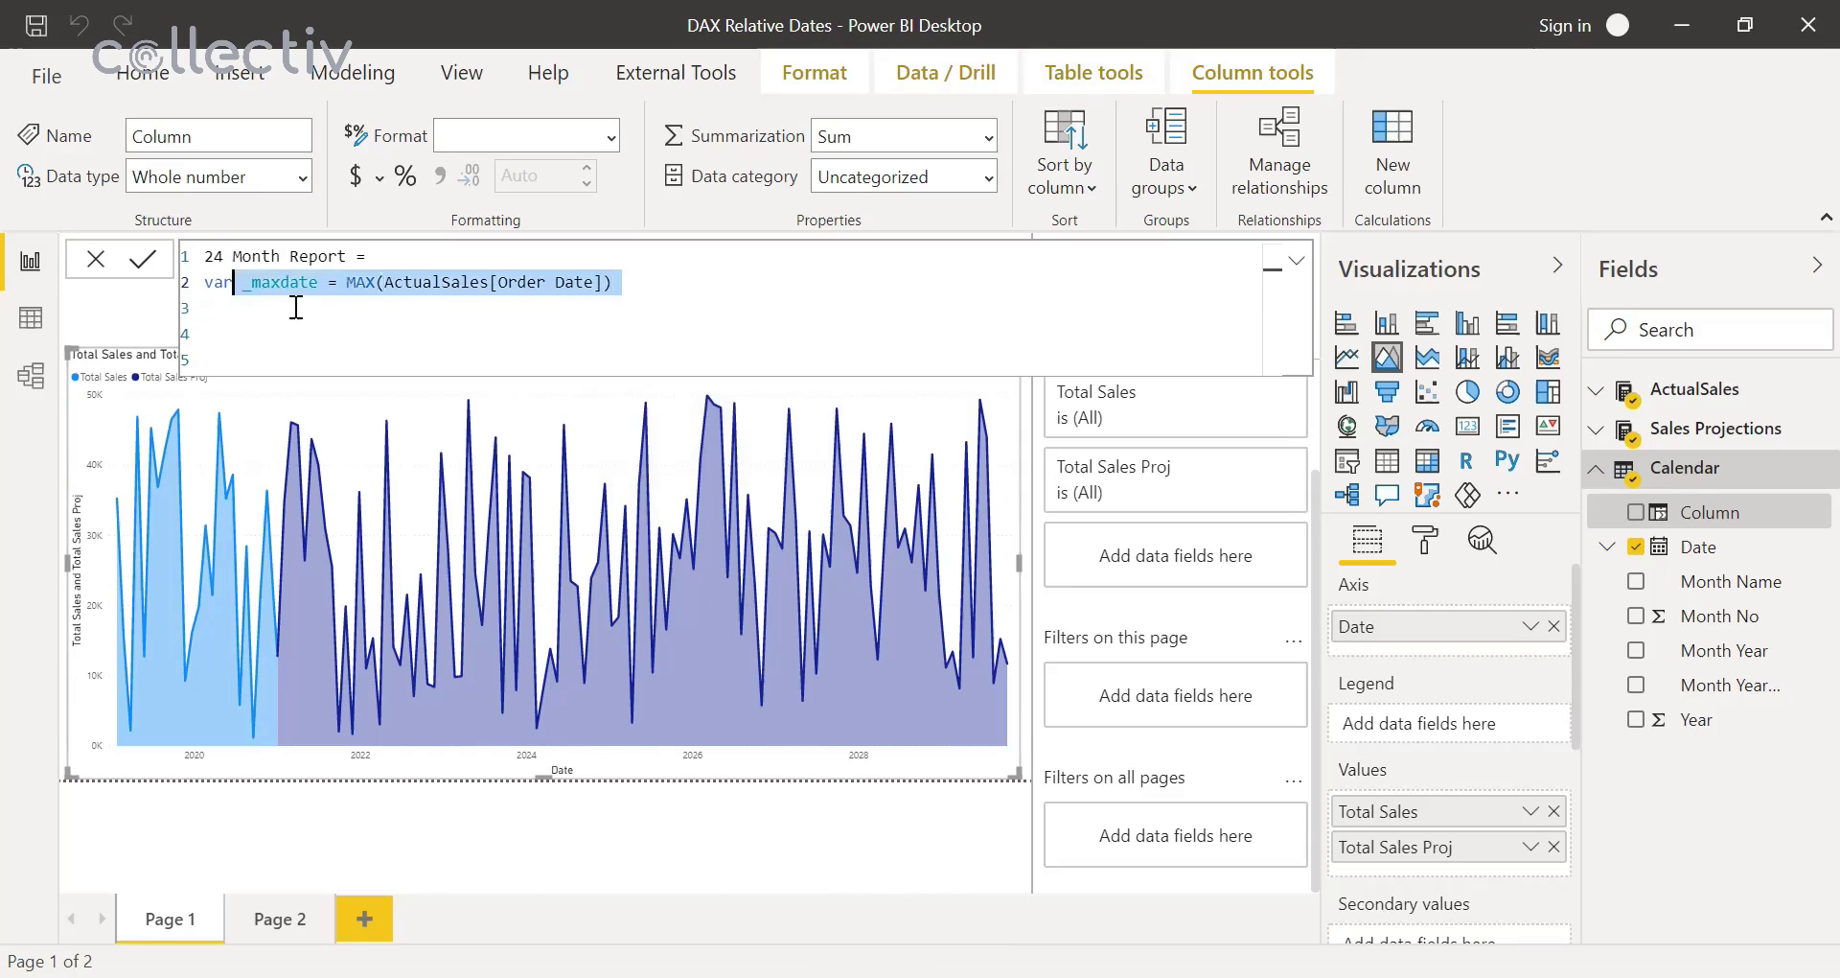
click(219, 306)
text(Return)
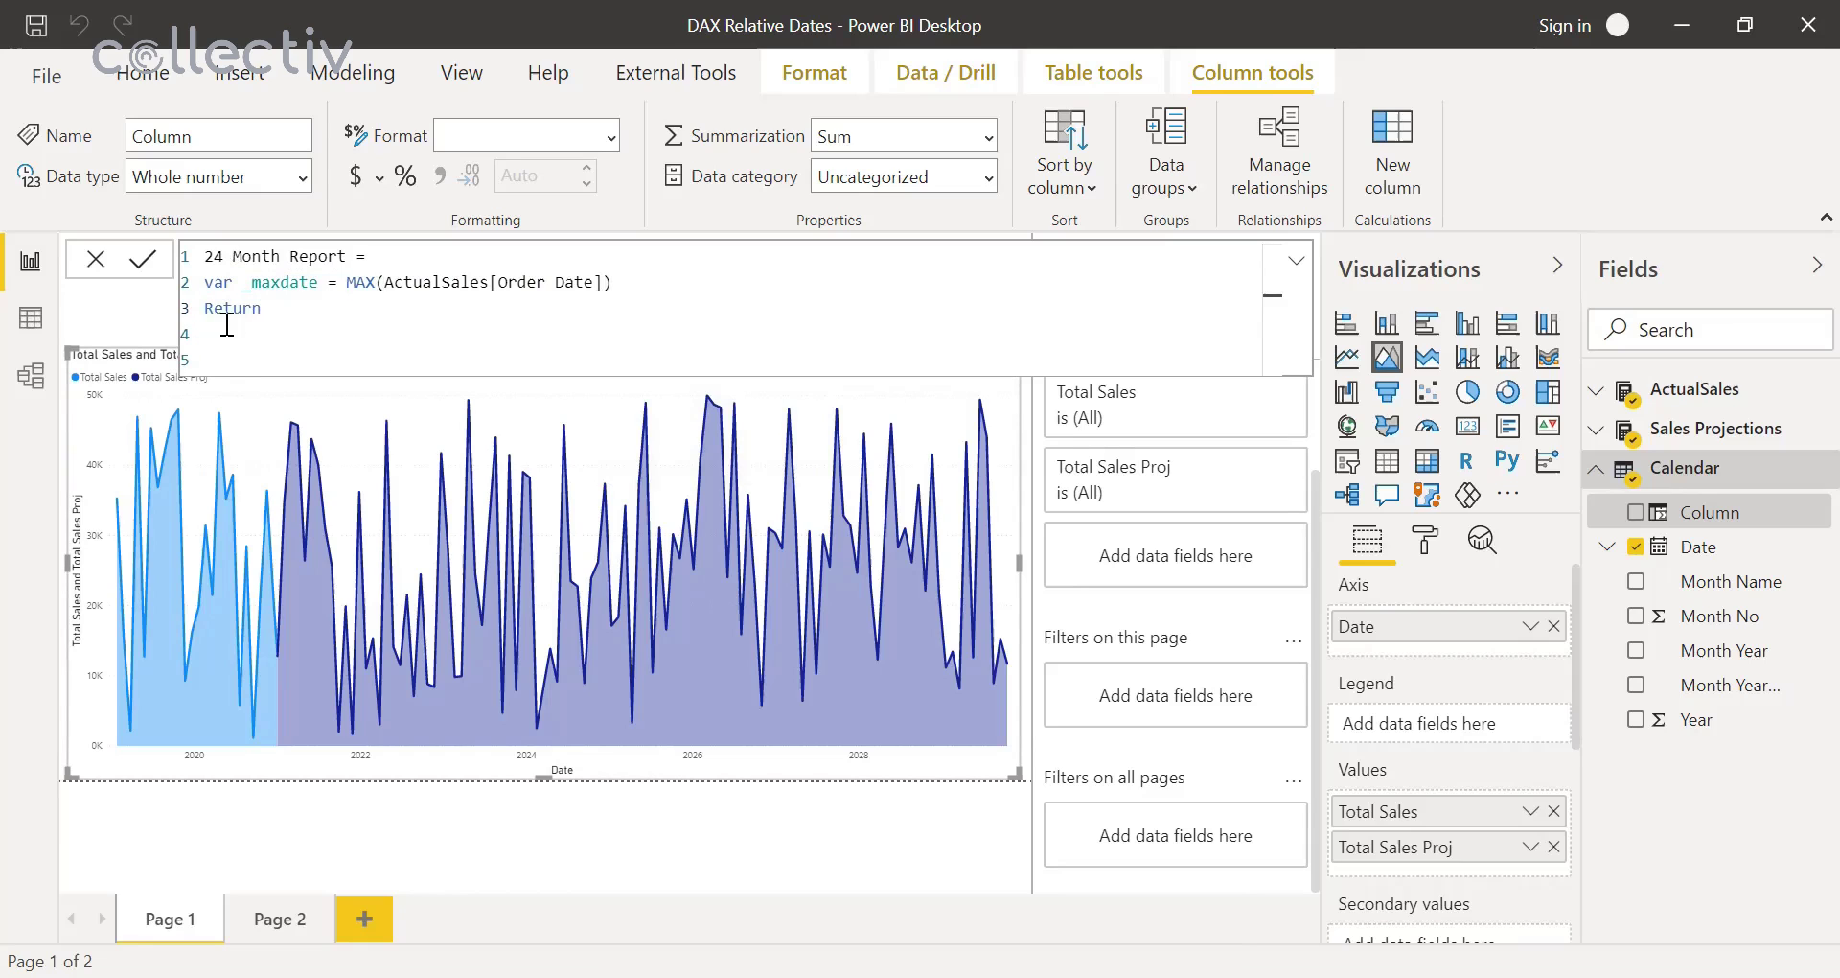
- Return DATEDIFF('Calendar'[Date], _maxdate, MONTH) and commit the 24 Month Report column
click(259, 337)
text(DATED)
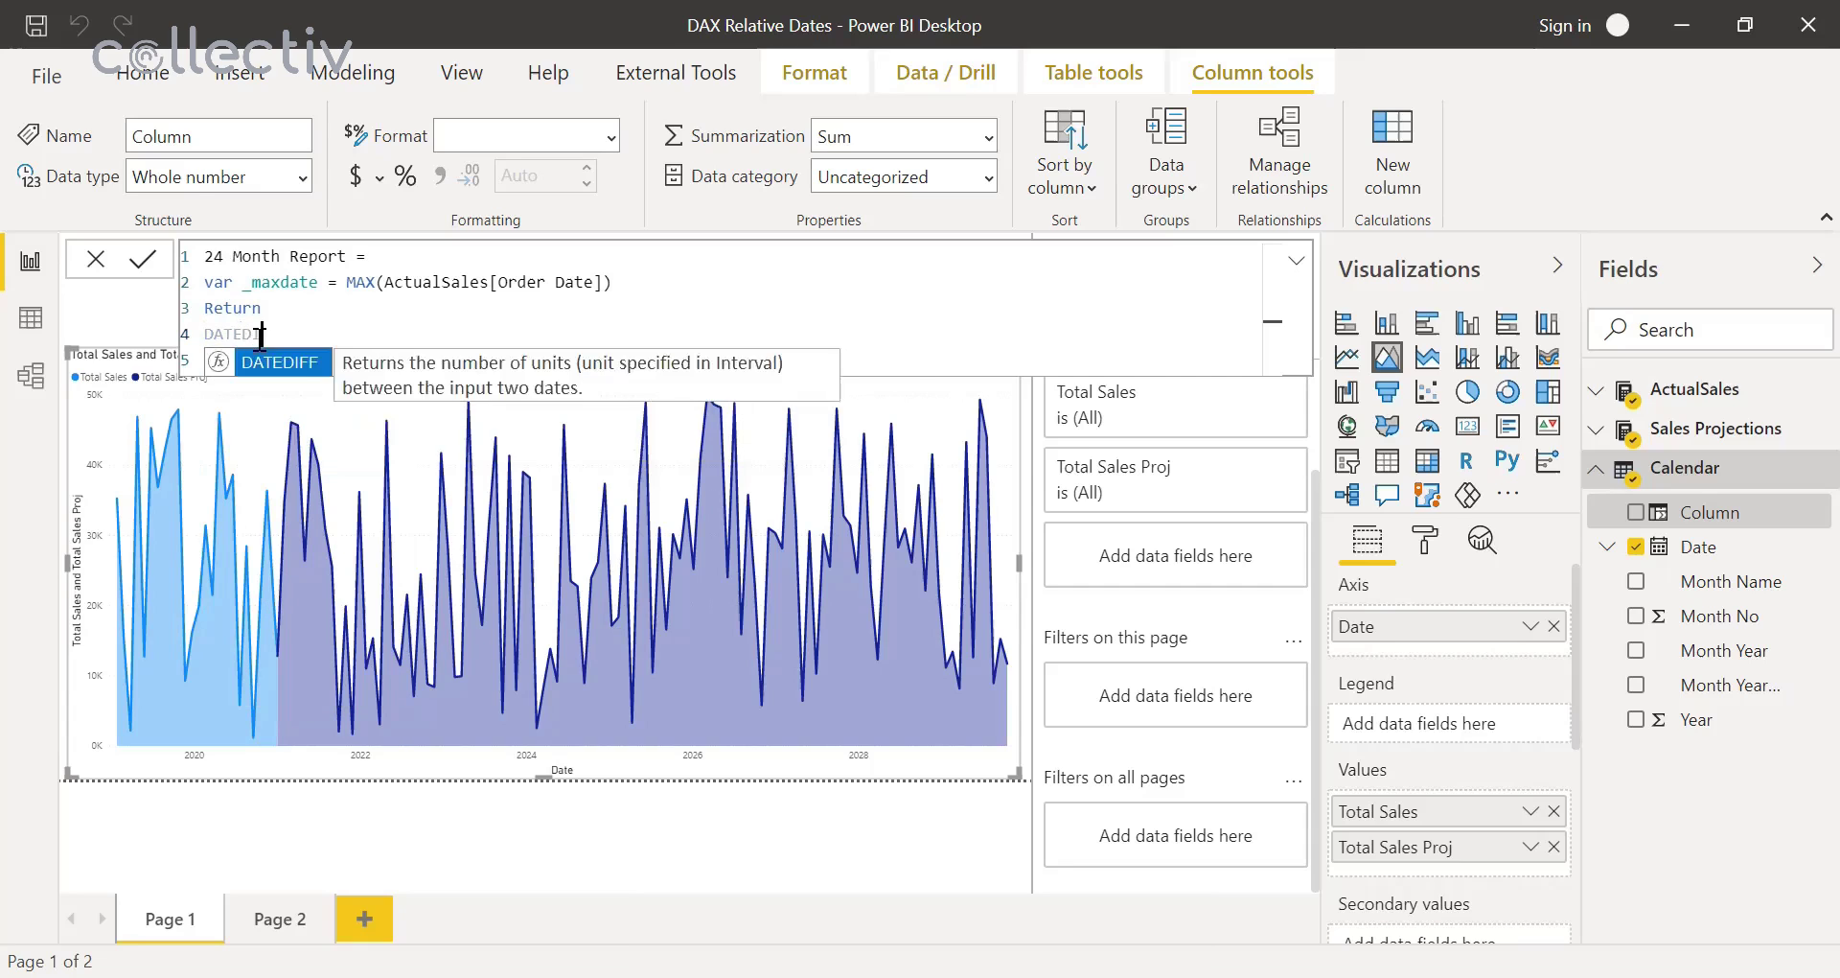
text(IFF()
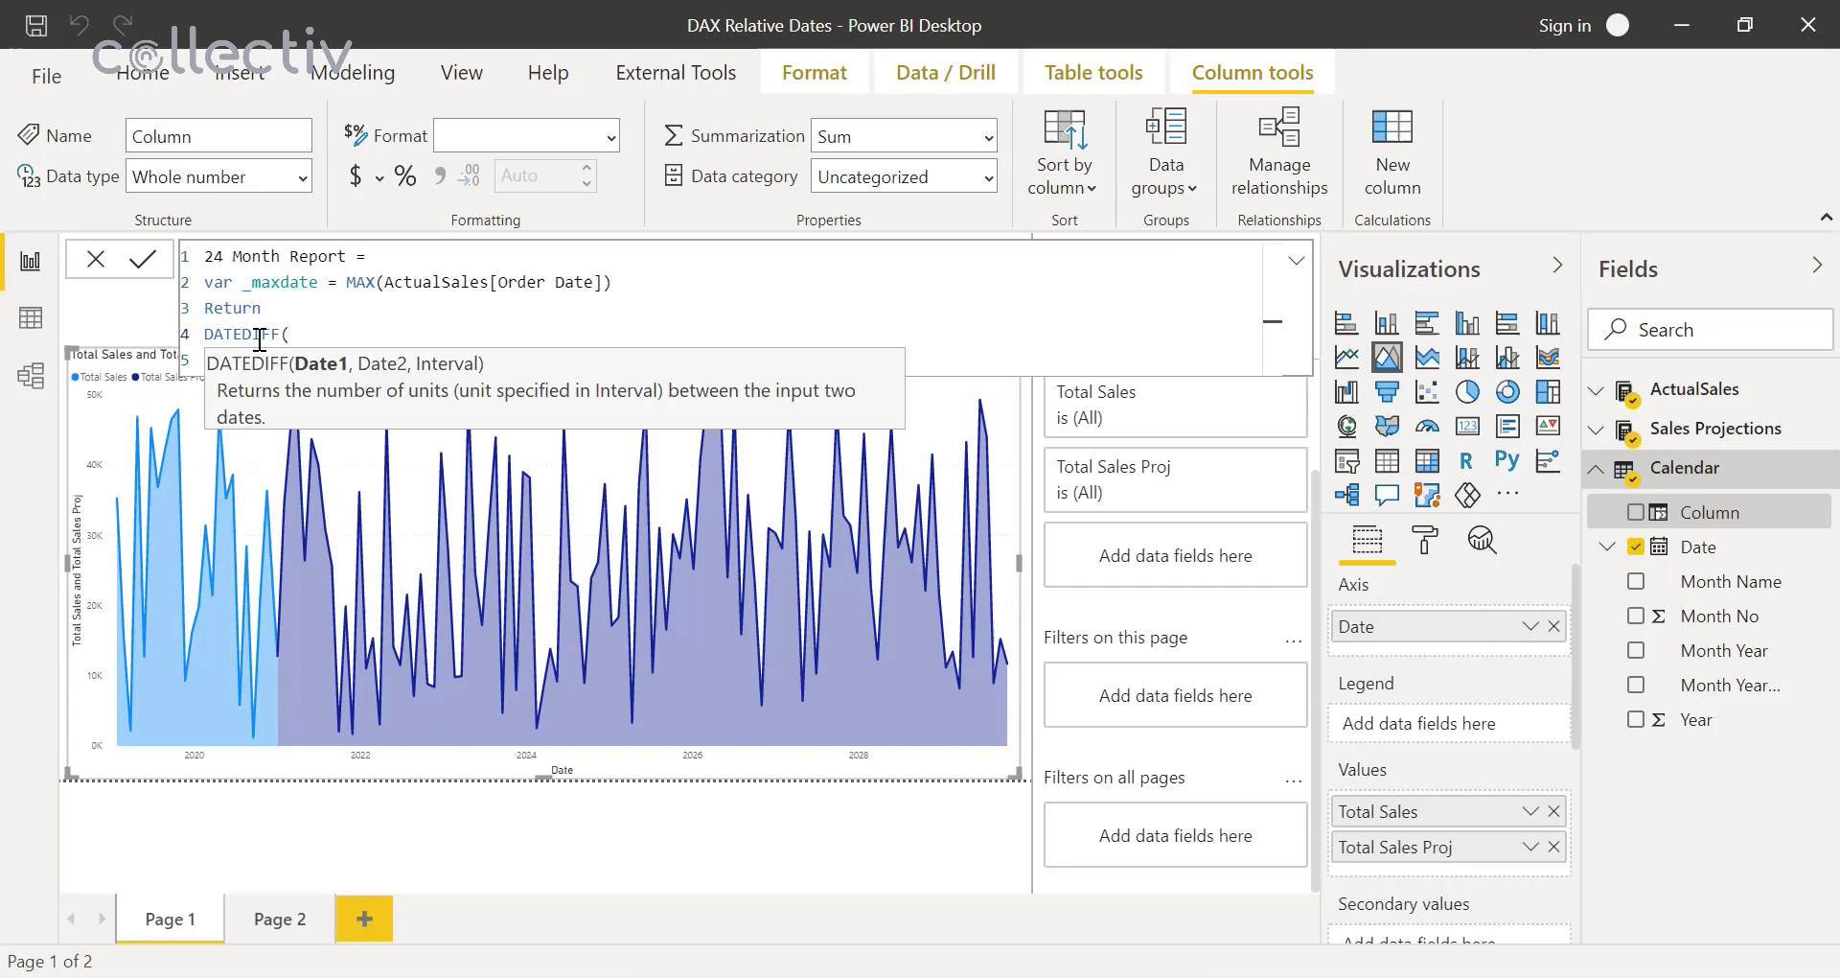
text(Calenda)
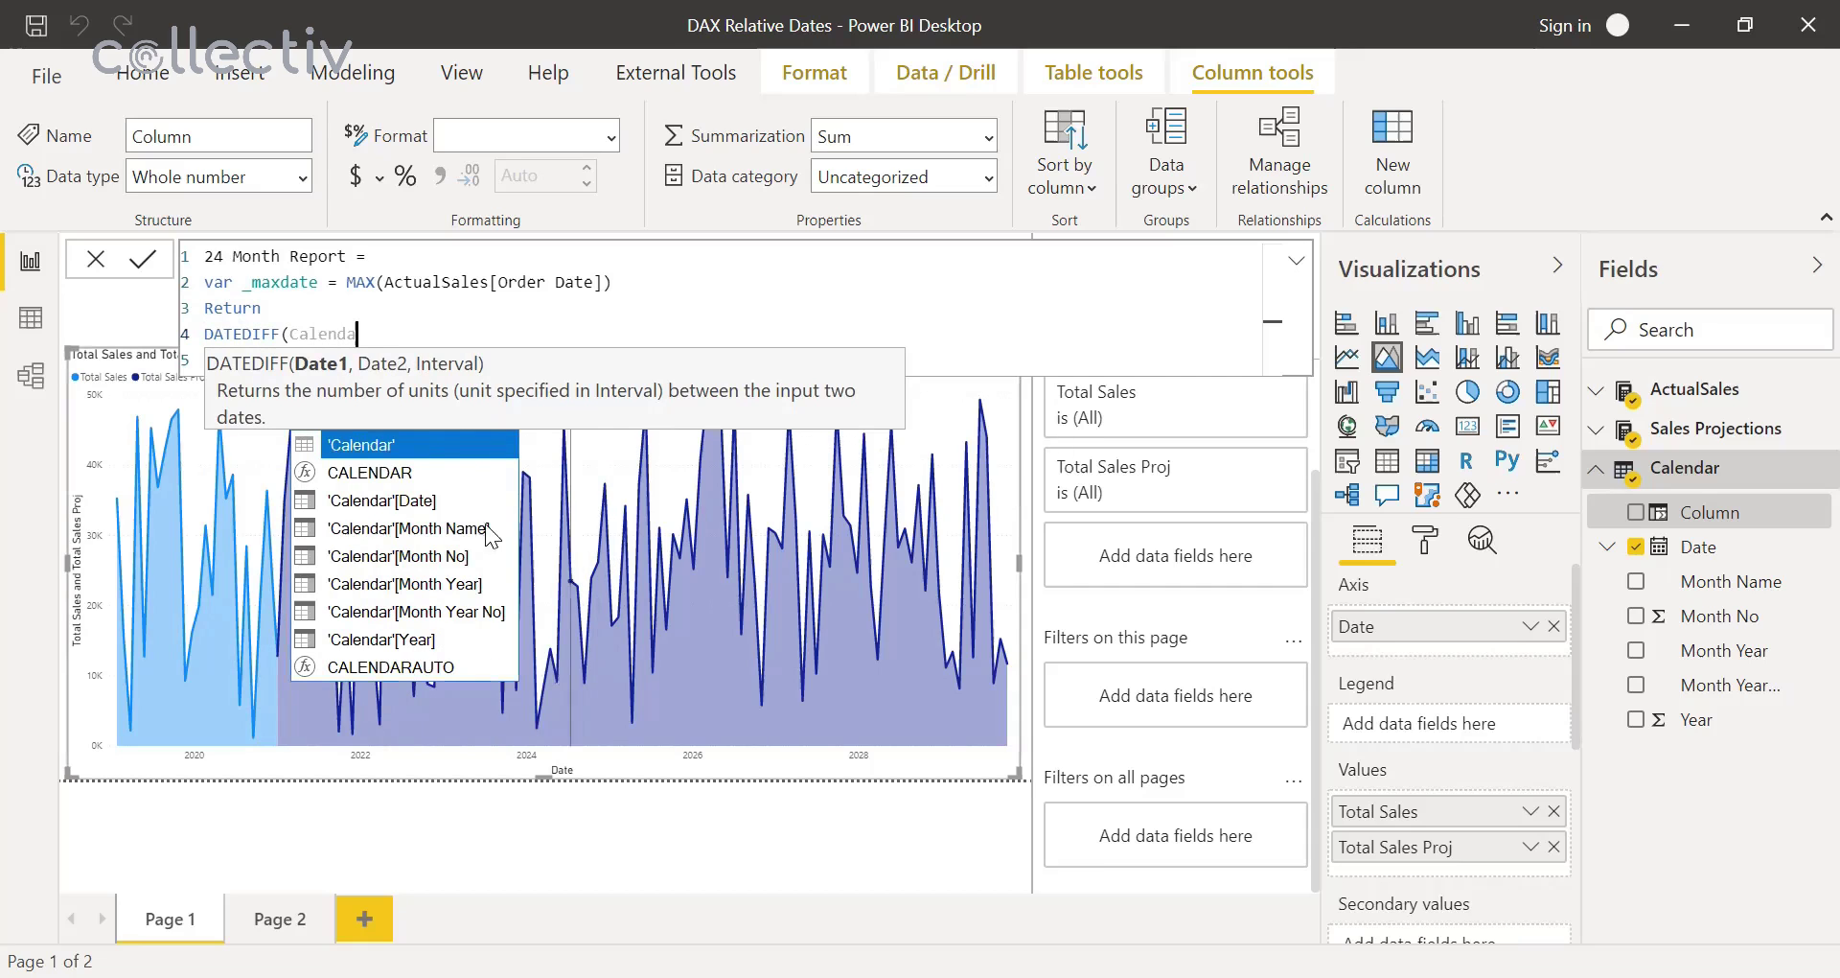
click(462, 510)
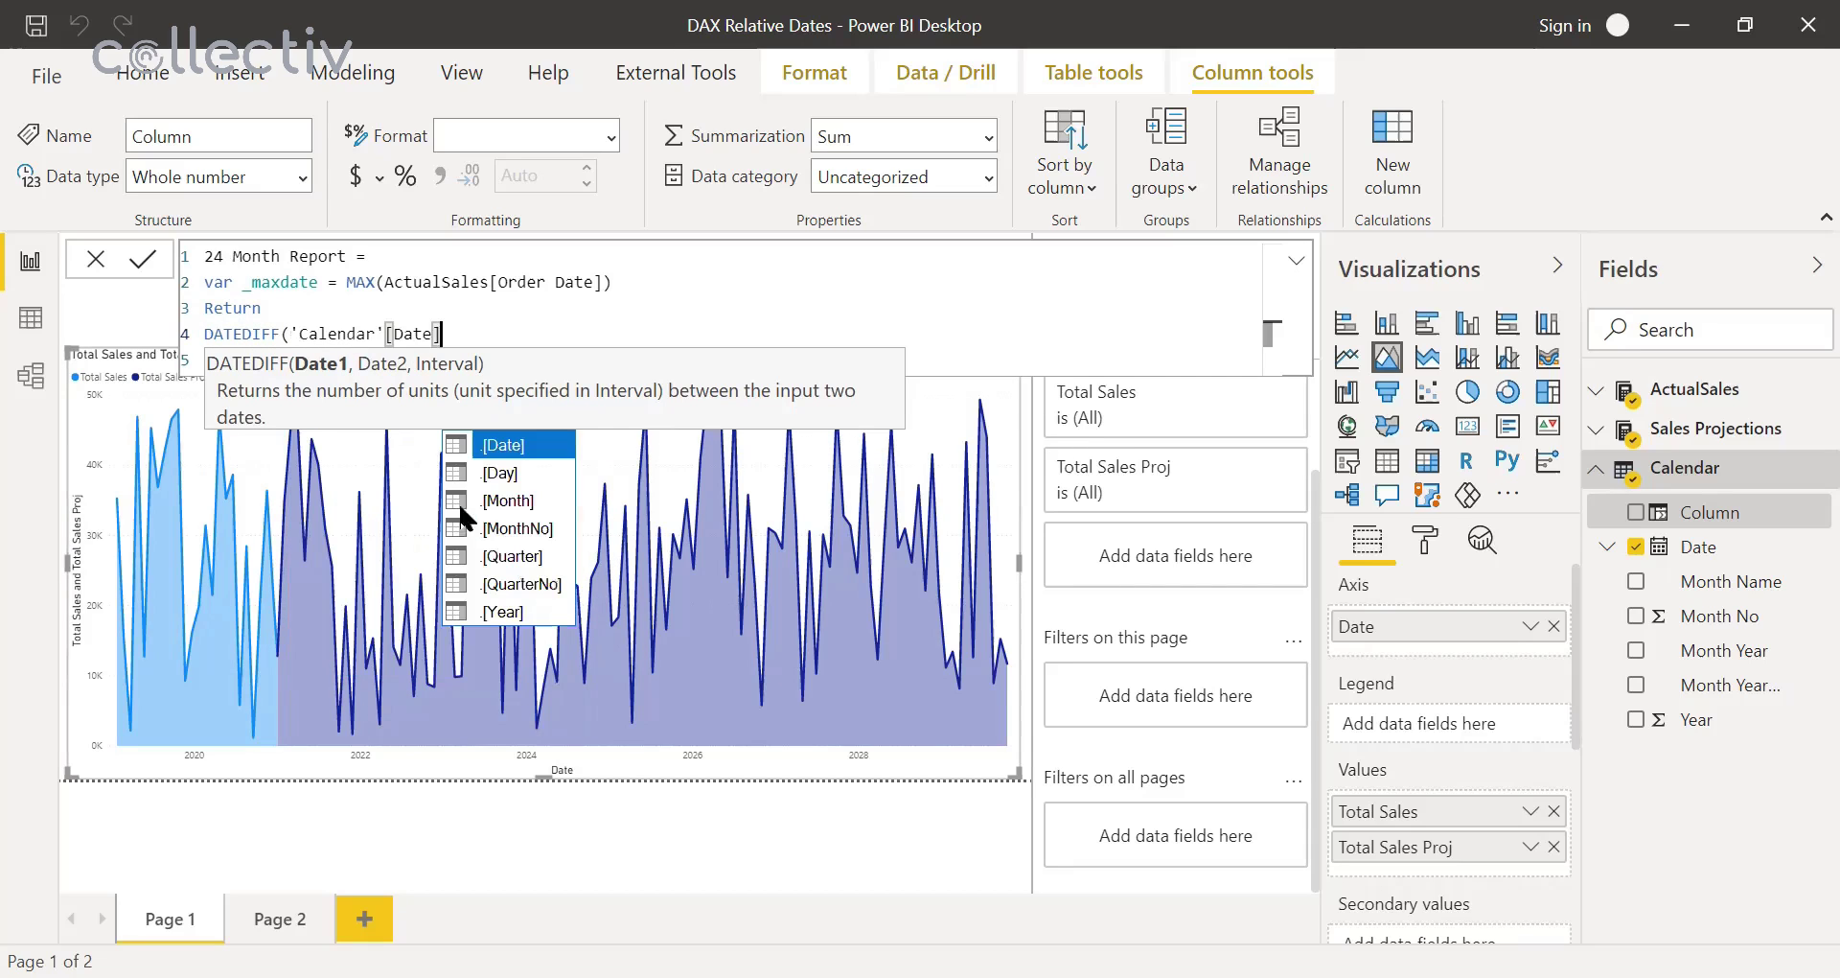
text(, _)
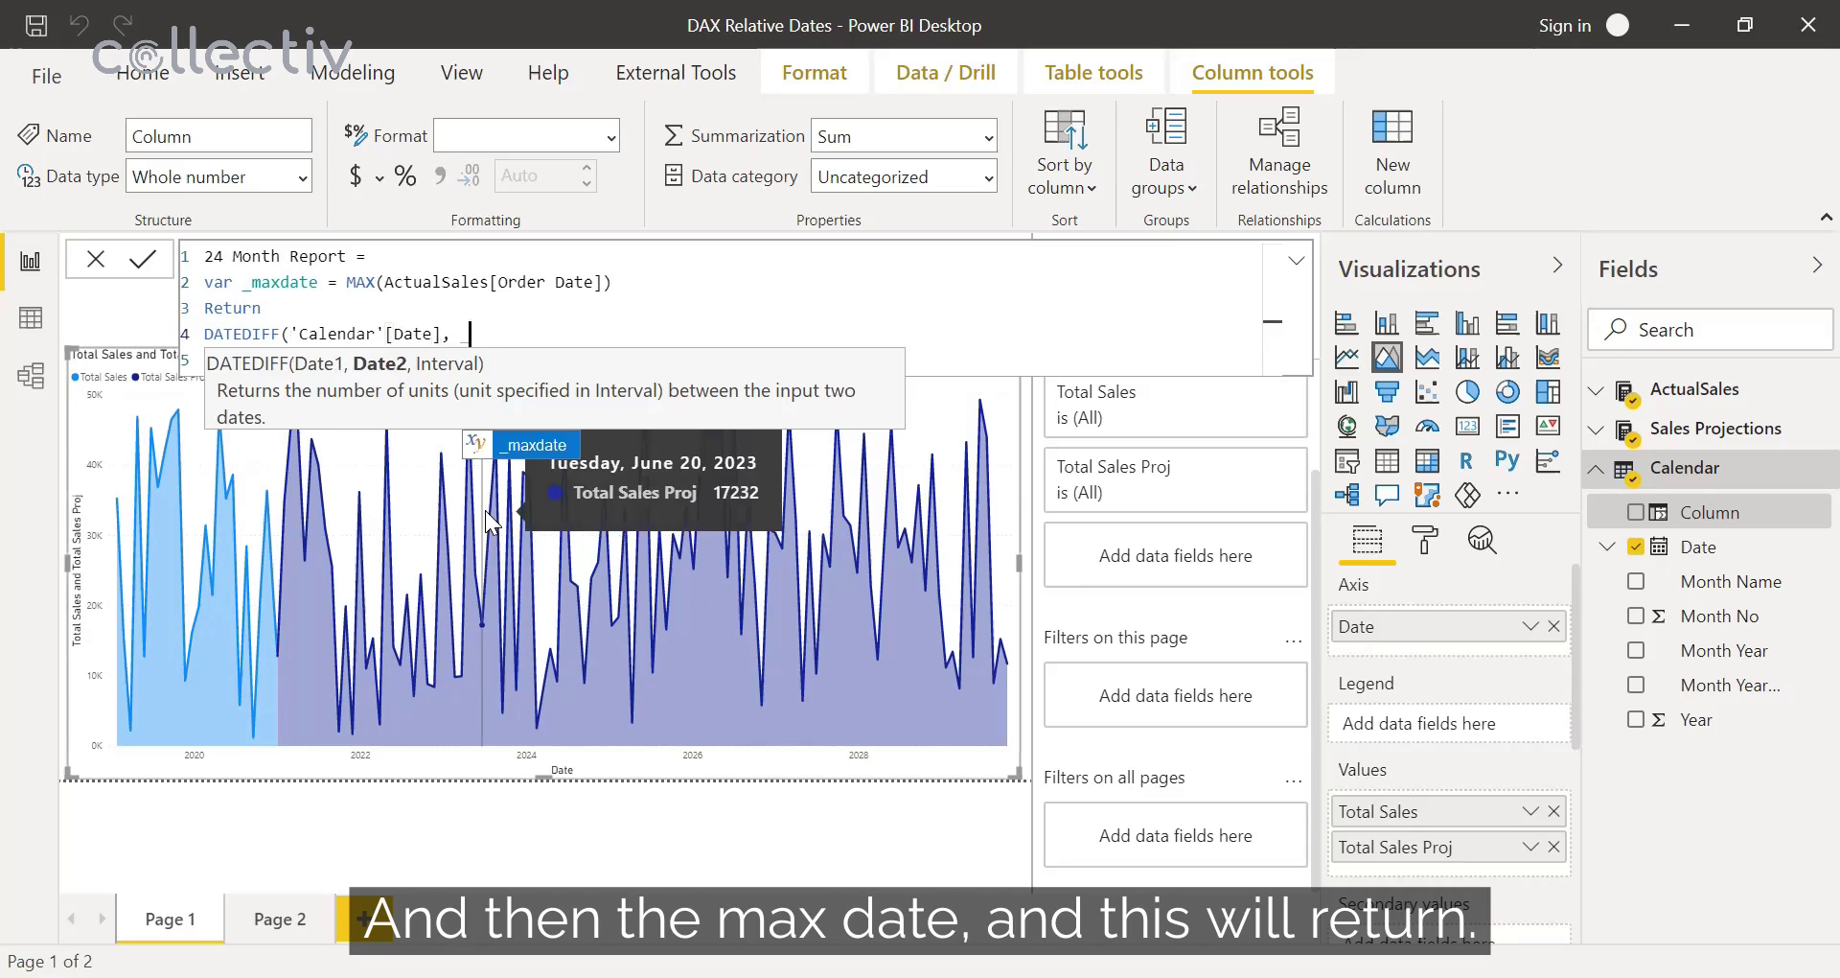
text(maxdate)
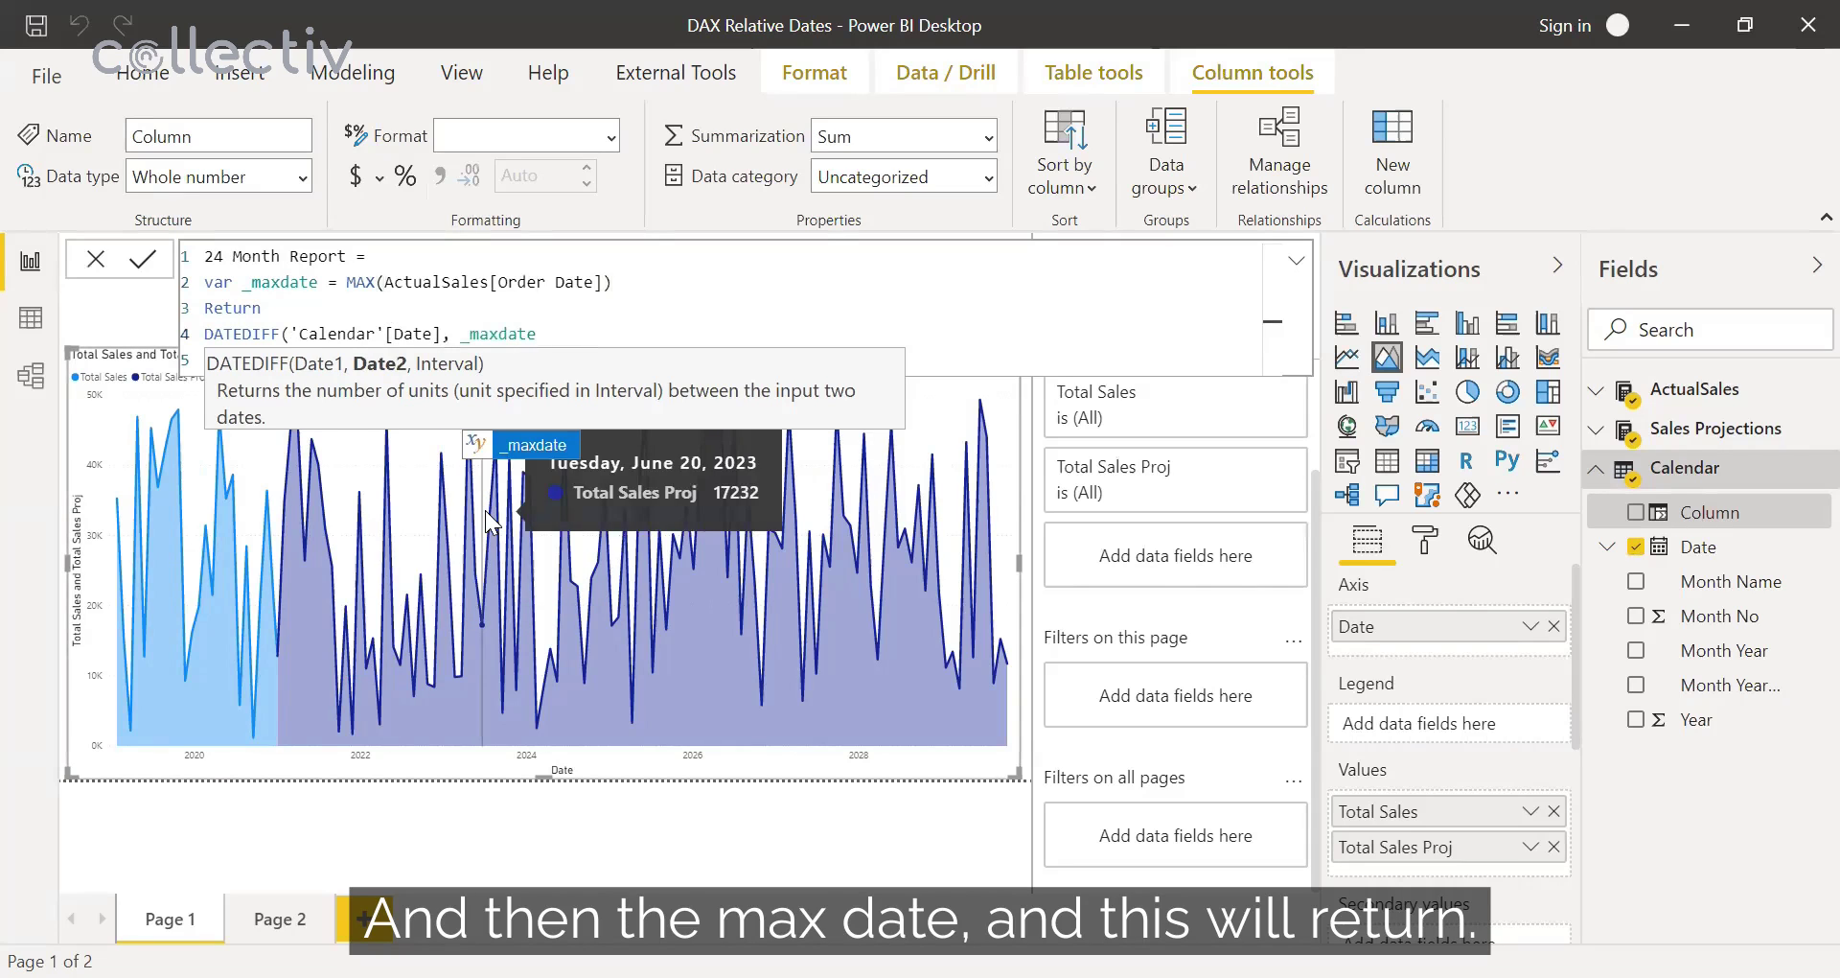
text(, MONT)
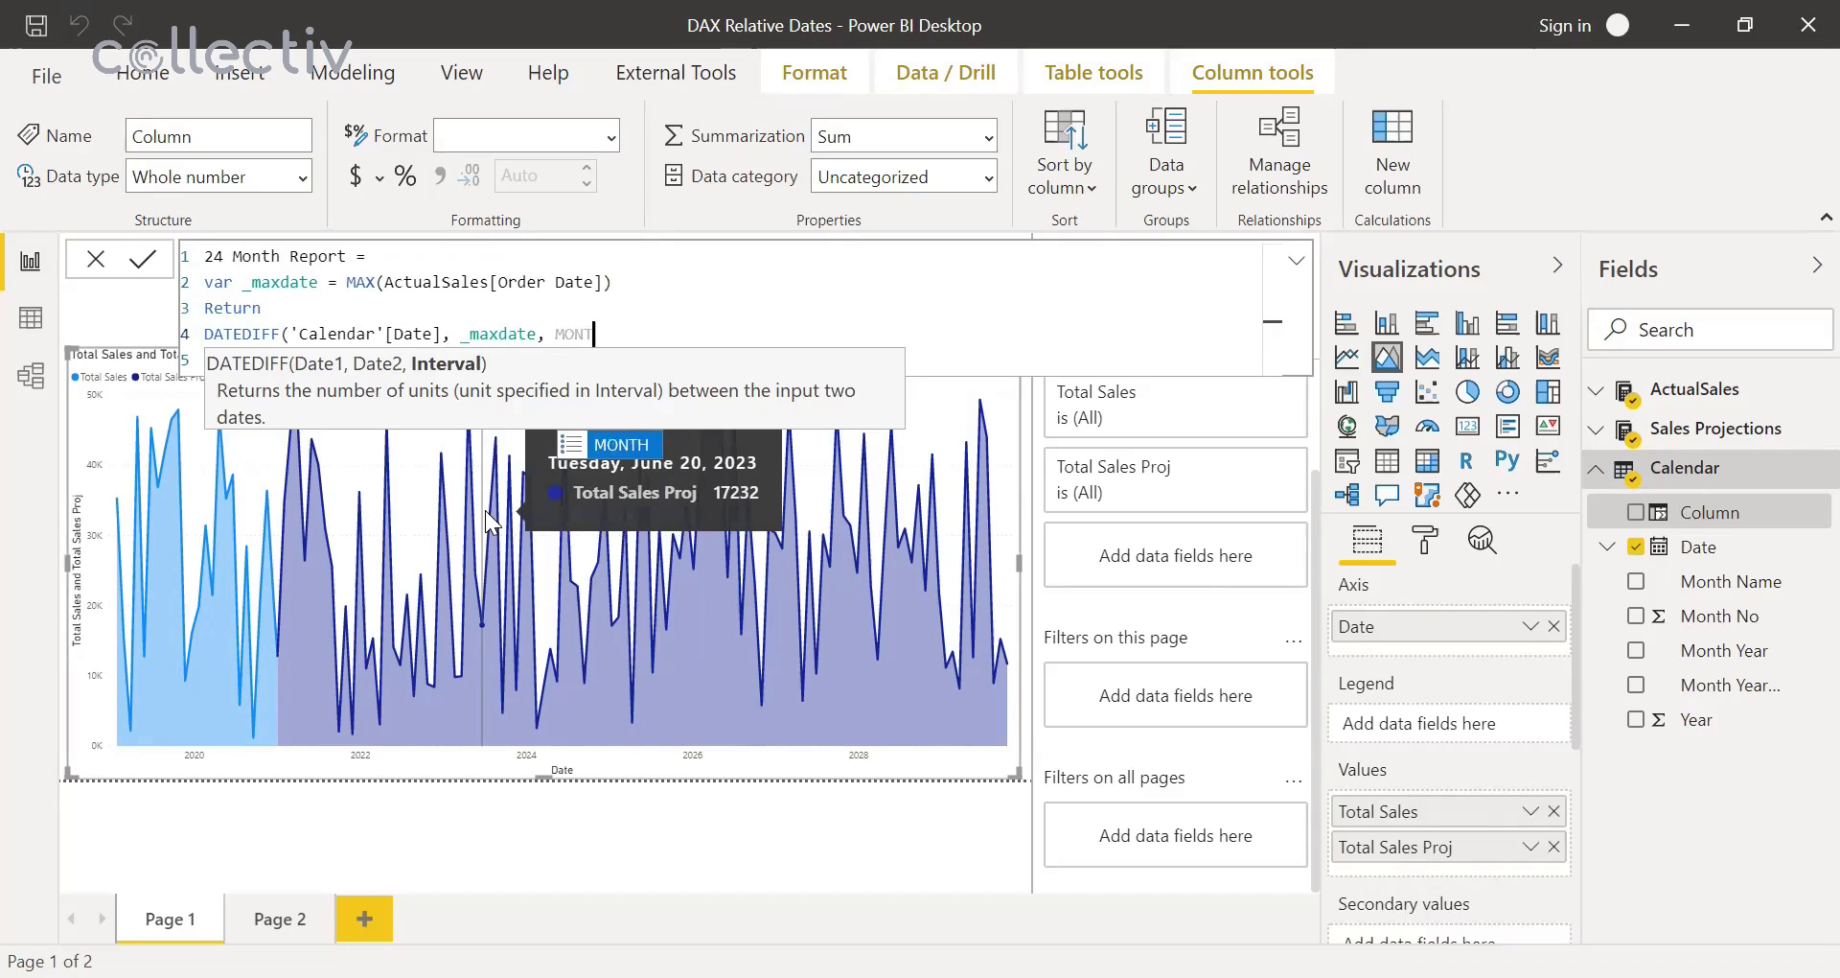
text(H))
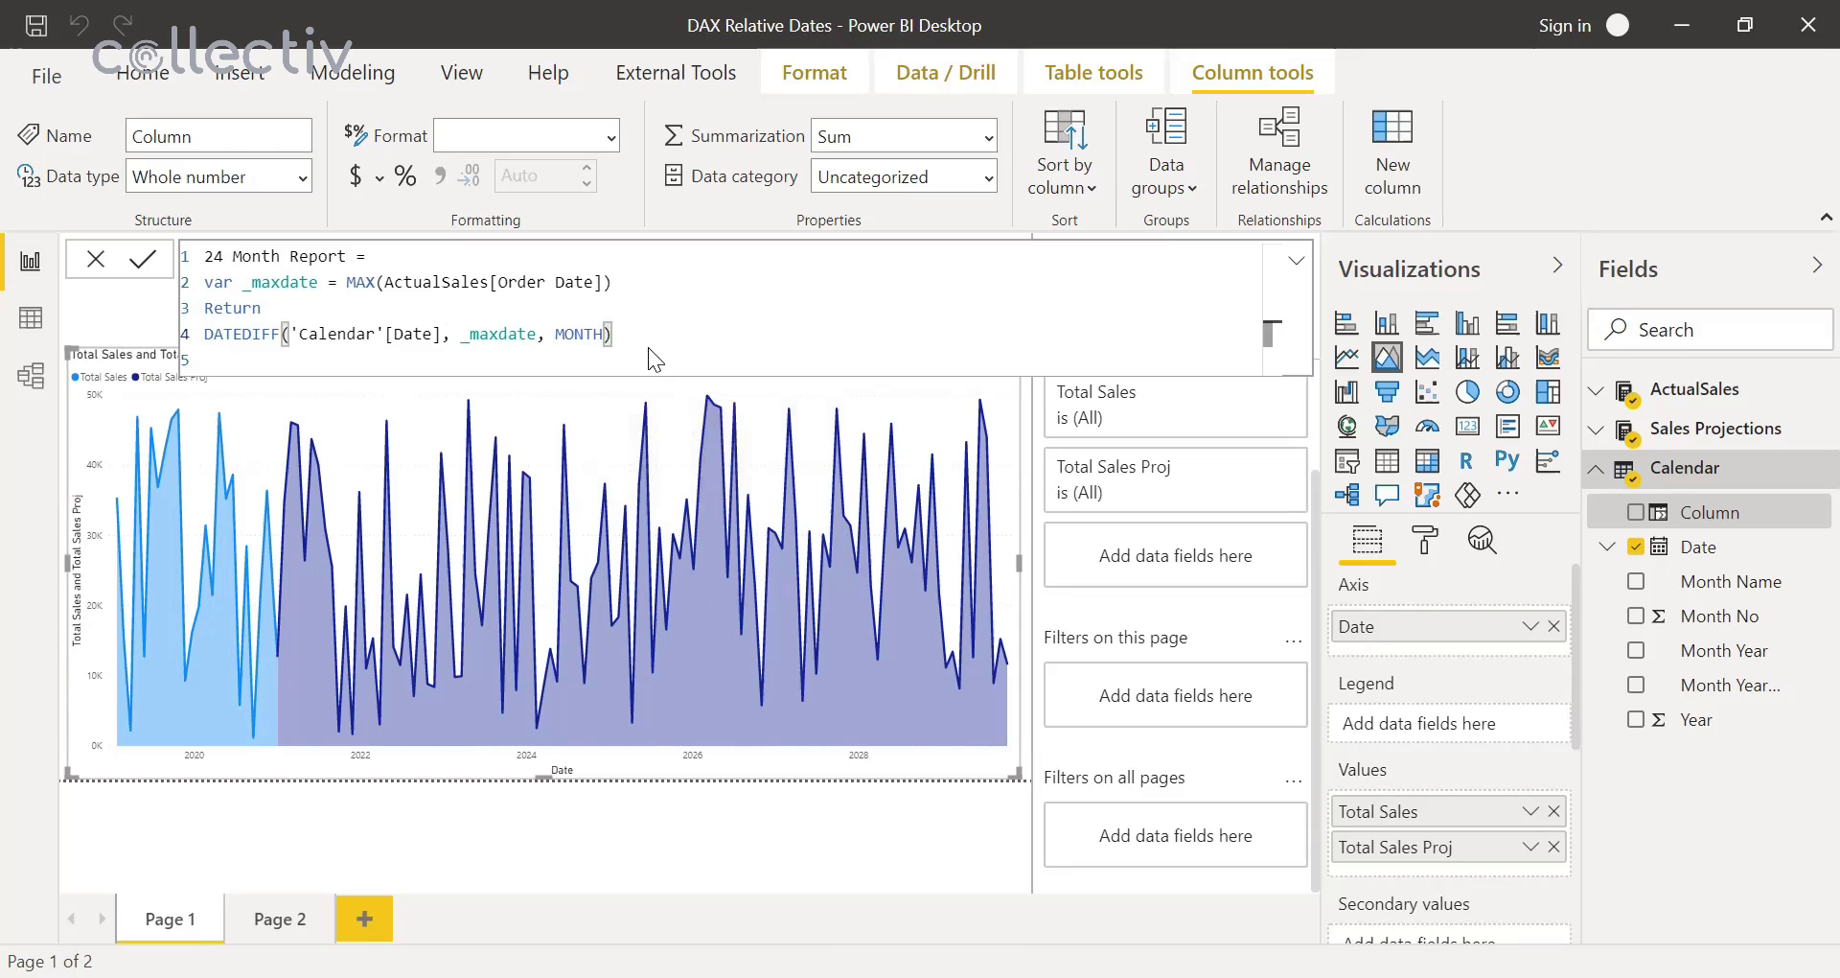
key(Return)
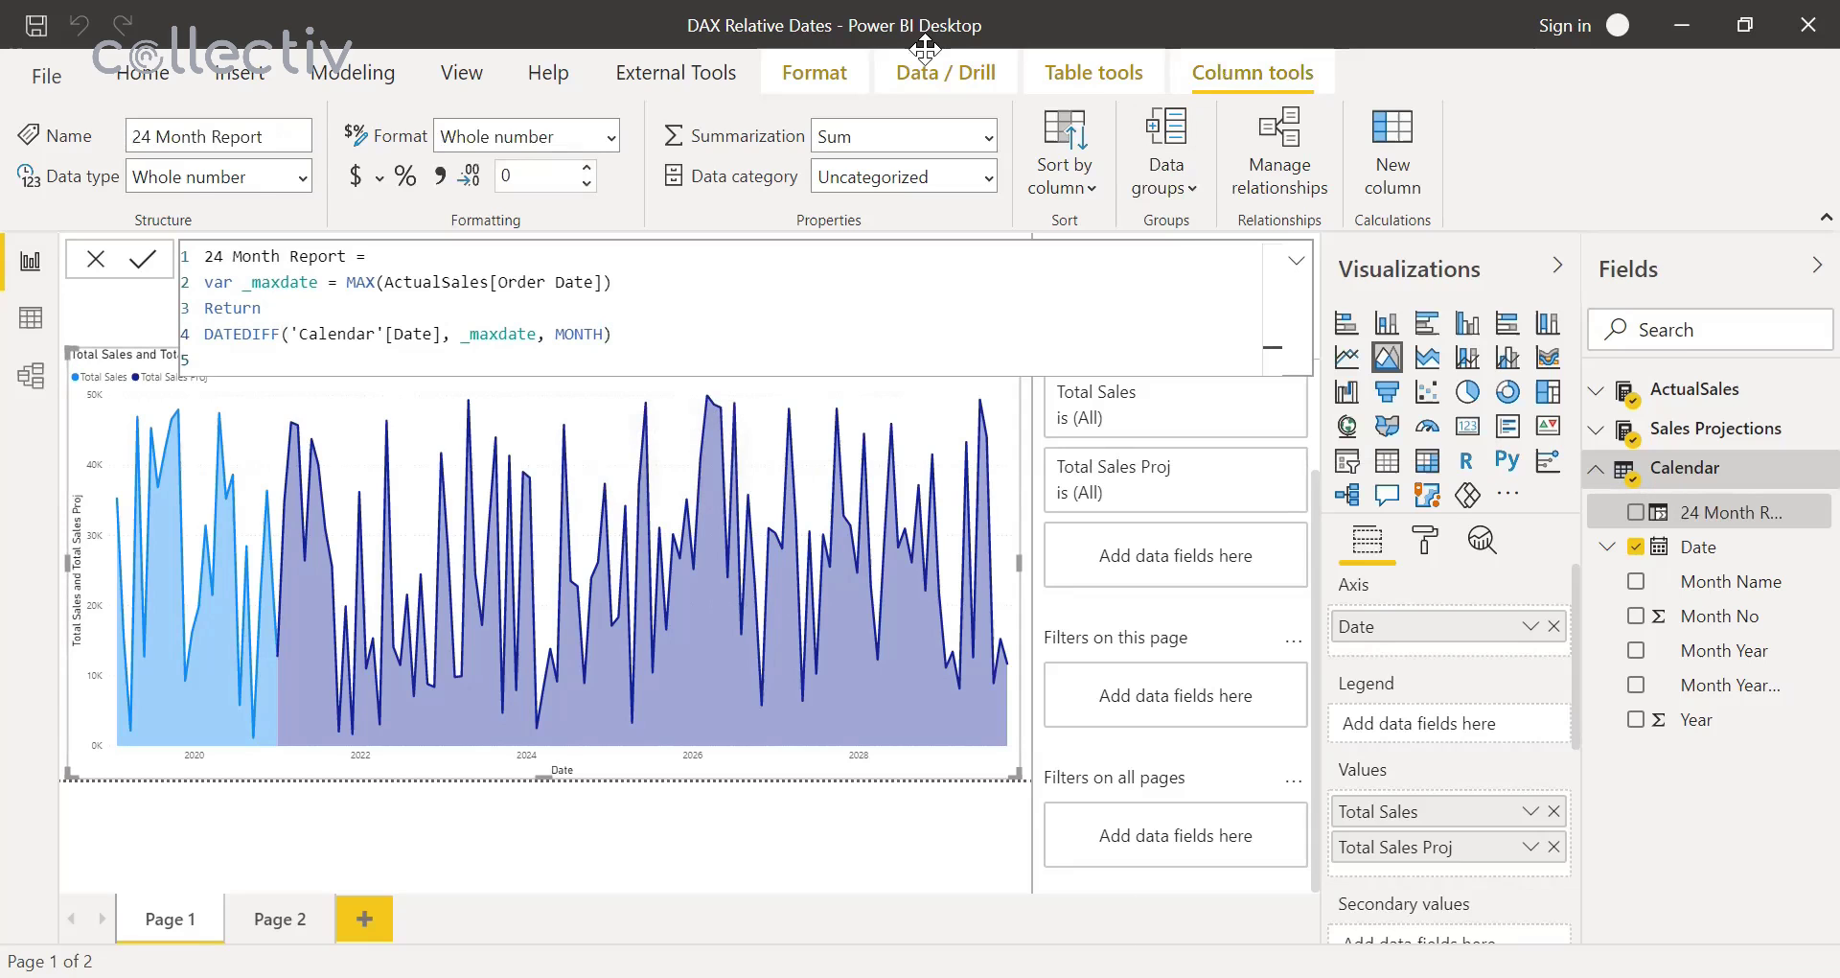
click(30, 316)
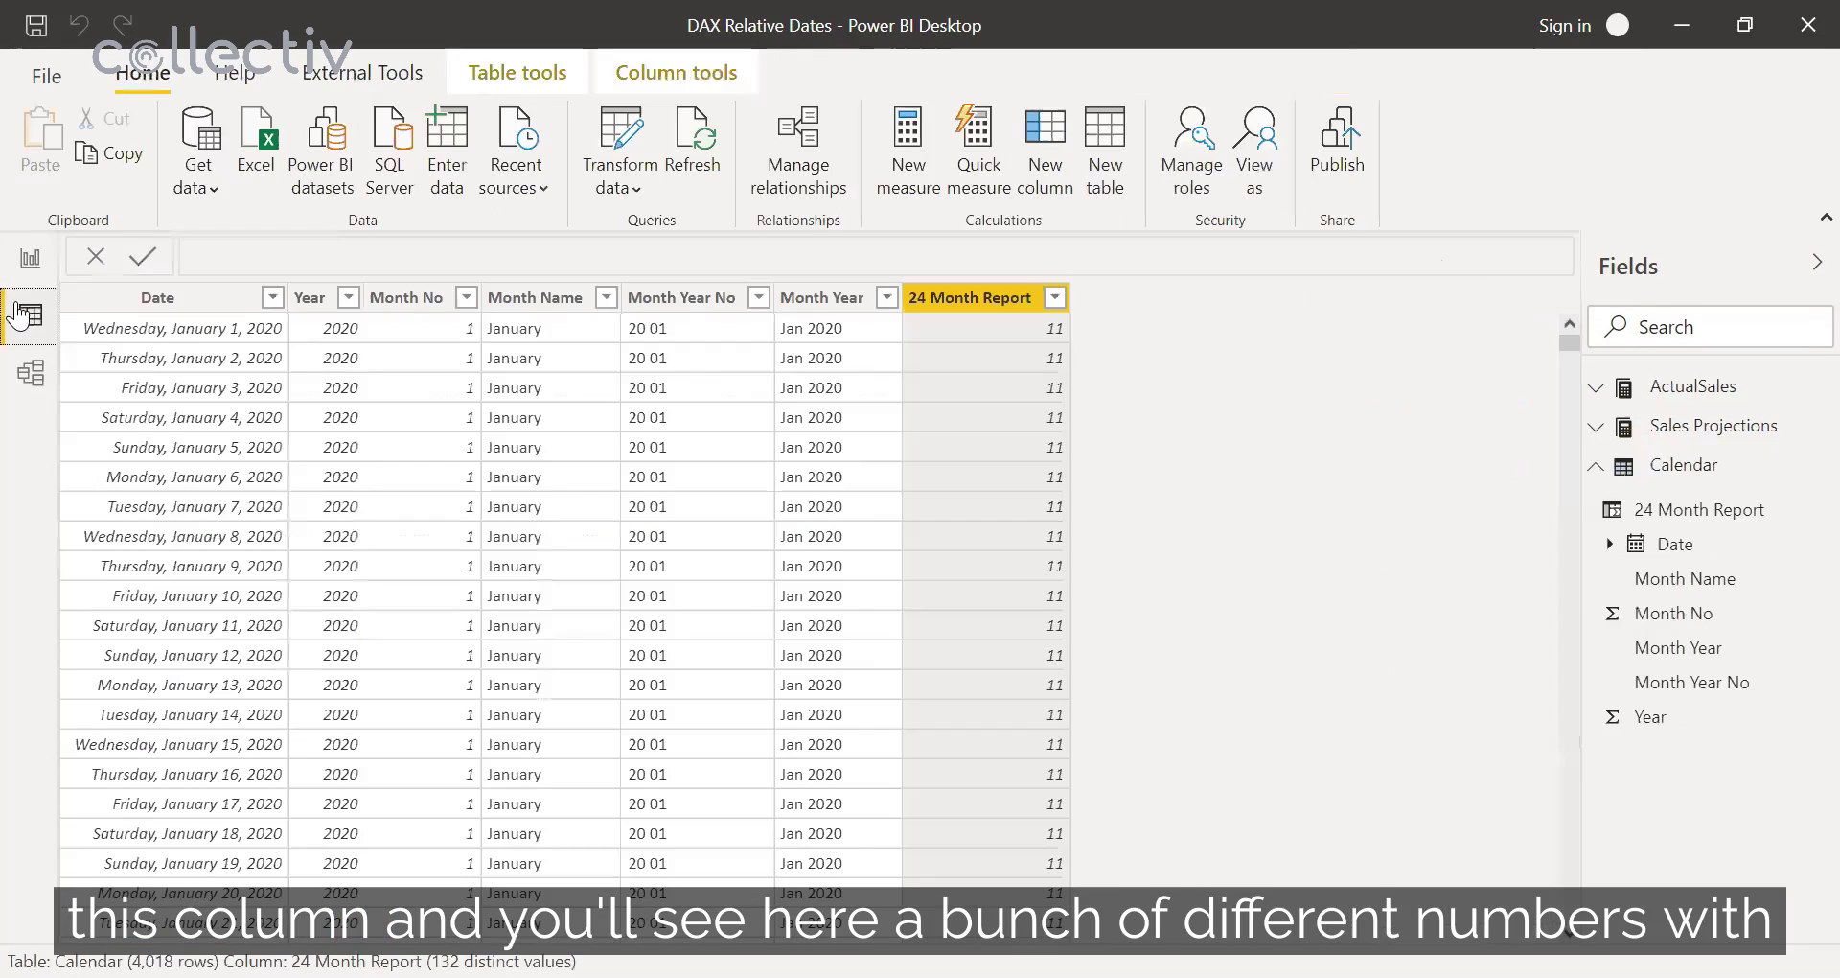
scroll(1008, 393, down, 6)
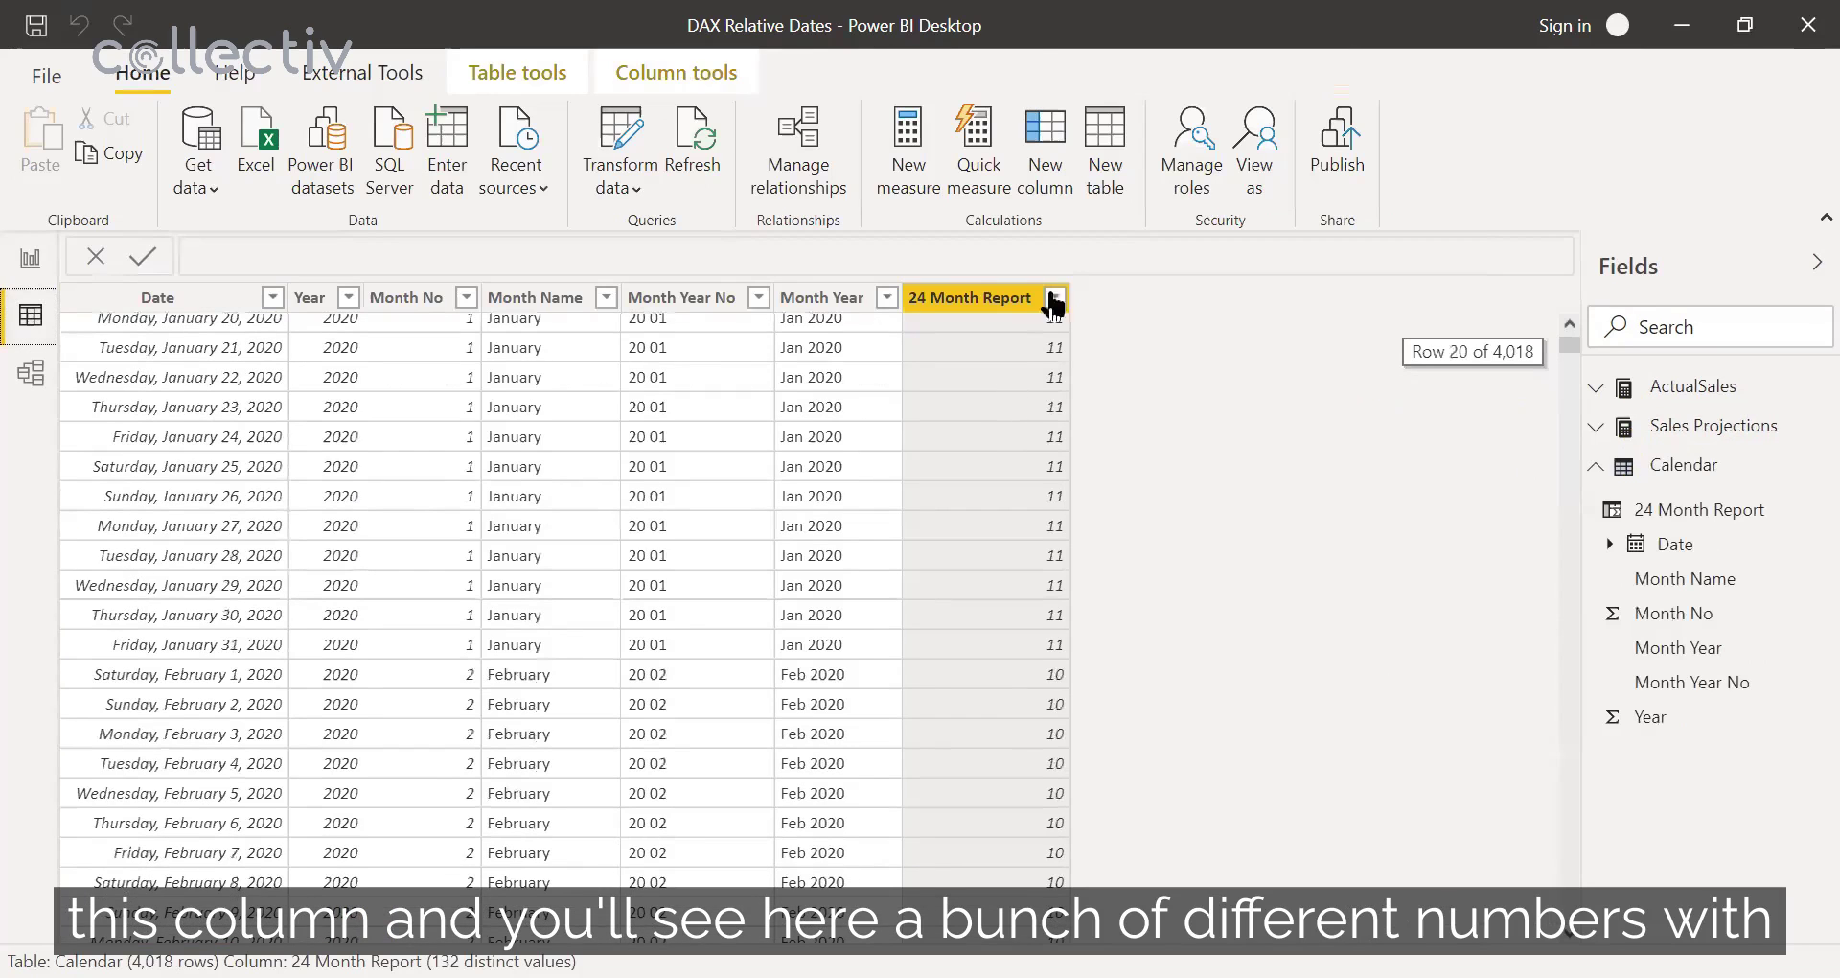
click(1055, 298)
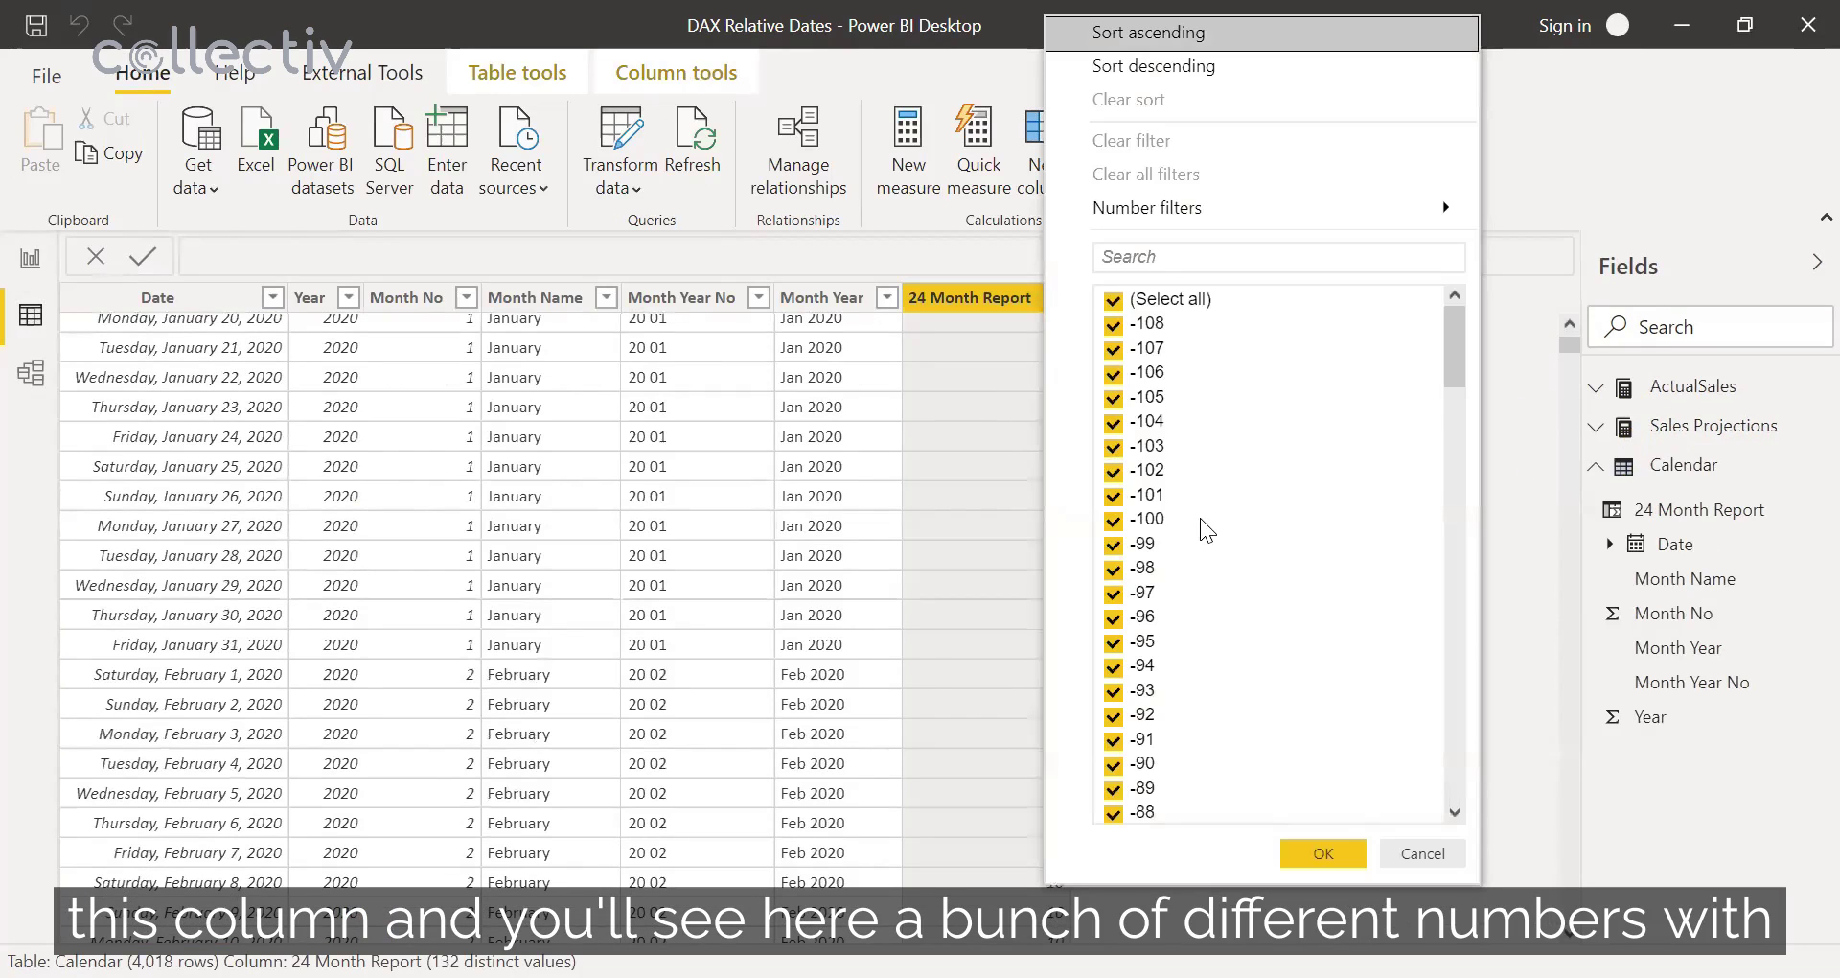
scroll(1200, 523, down, 15)
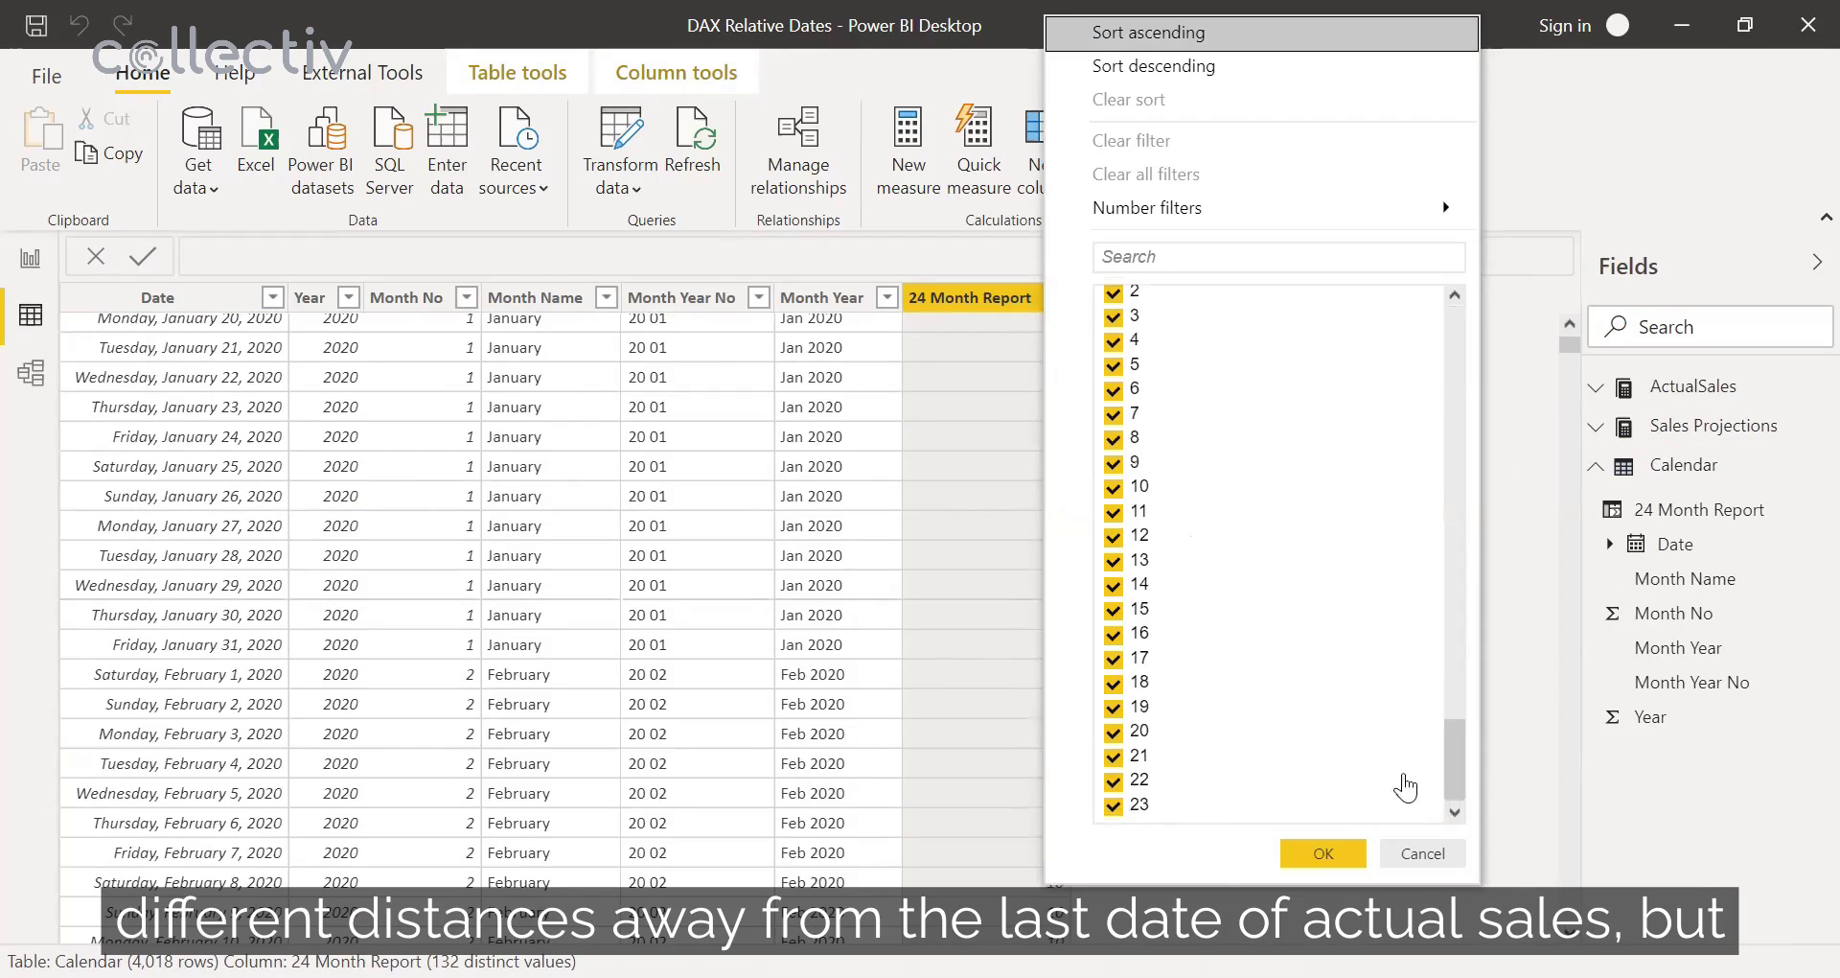
click(1423, 853)
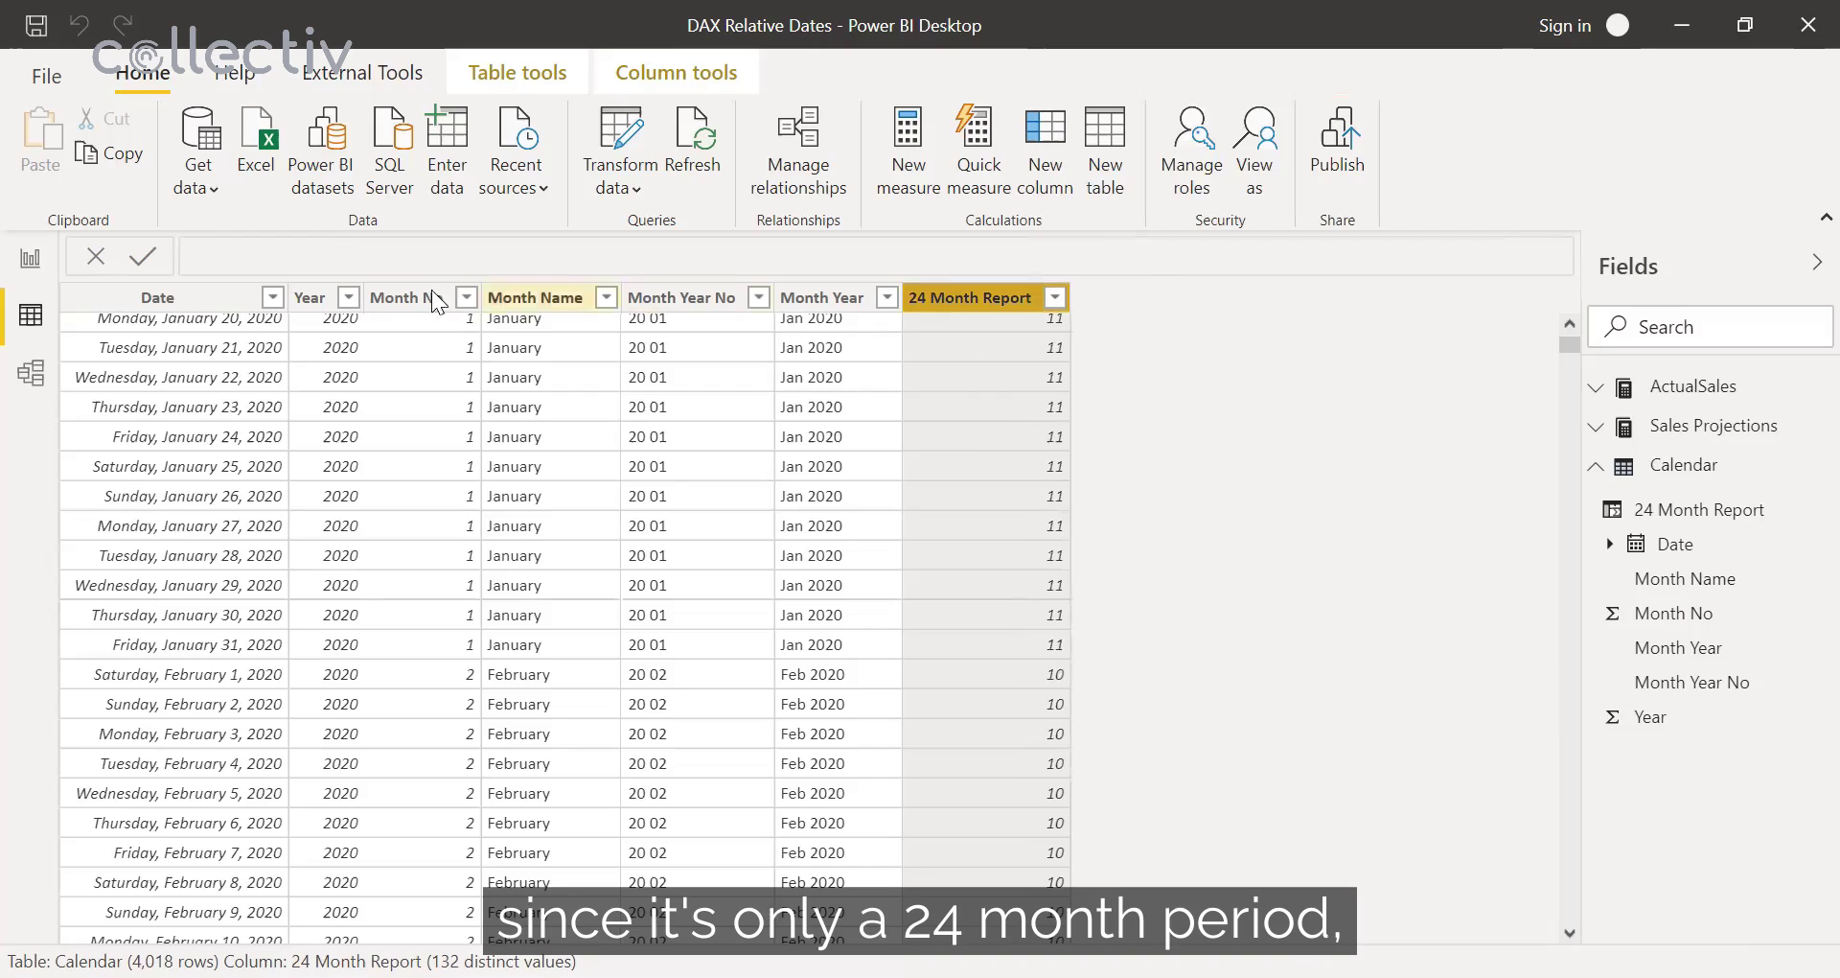
click(52, 247)
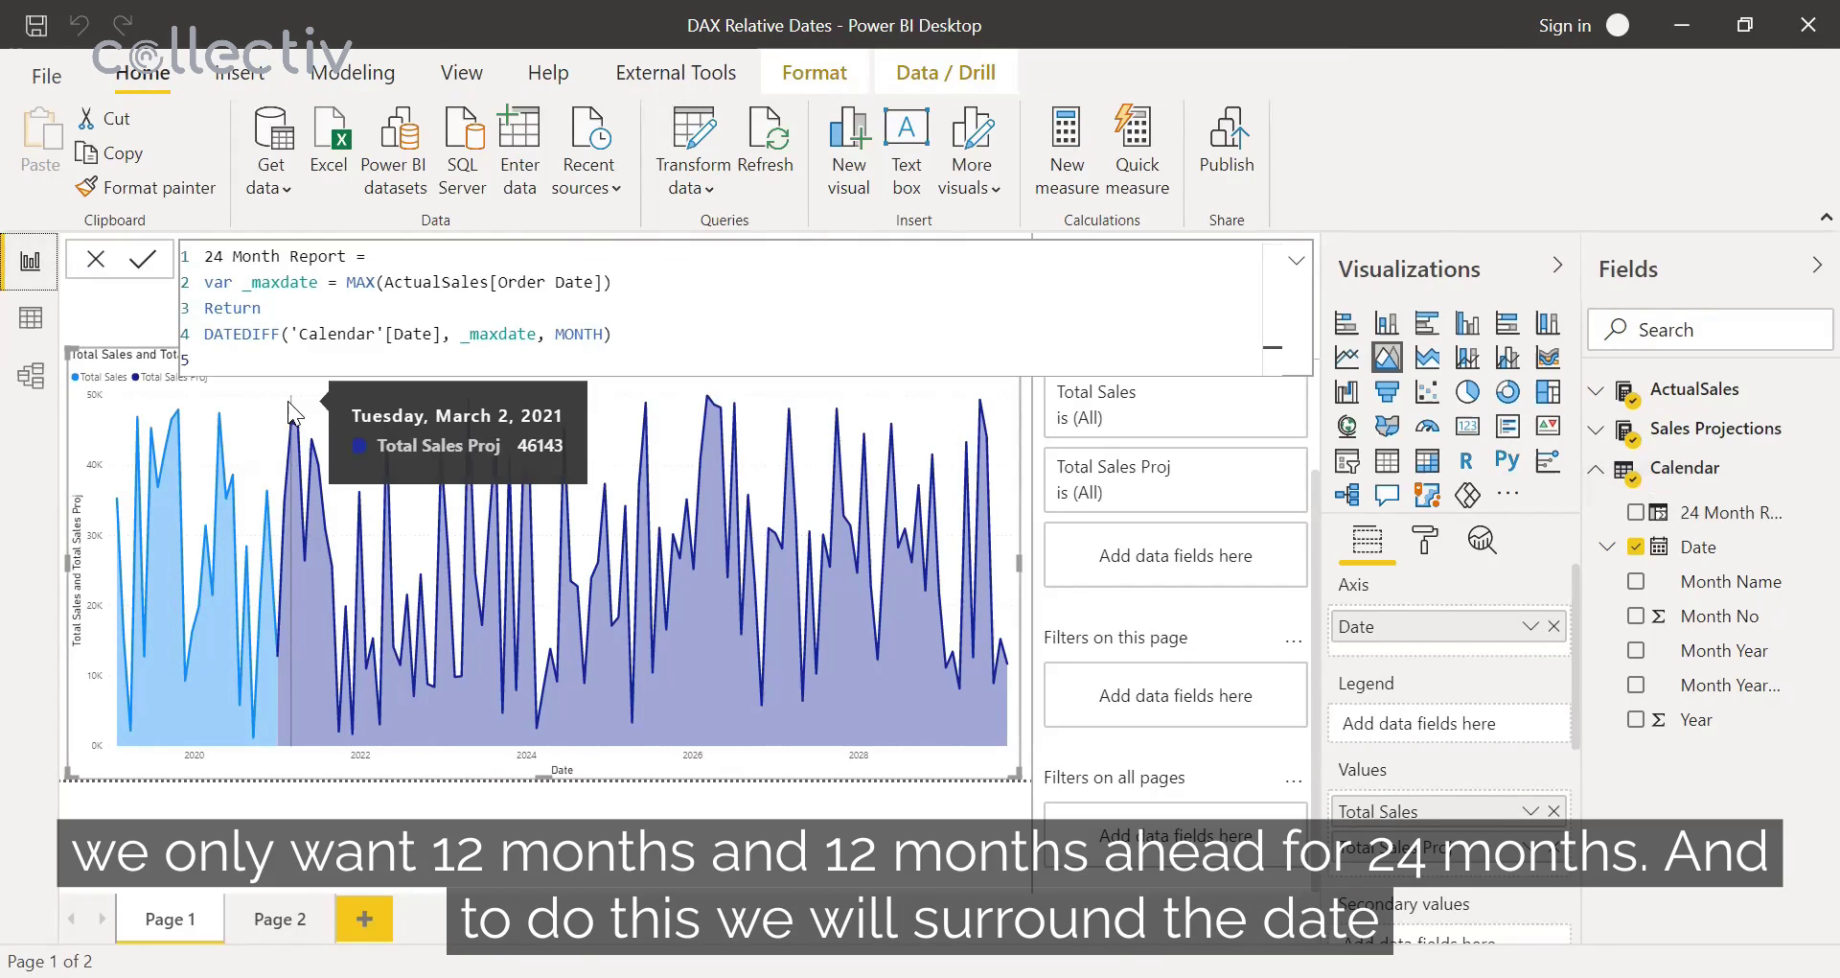
- Wrap DATEDIFF as IF(DATEDIFF(...) in GENERATESERIES(-12, 12, 1), 1, 0) and commit the formula
click(215, 332)
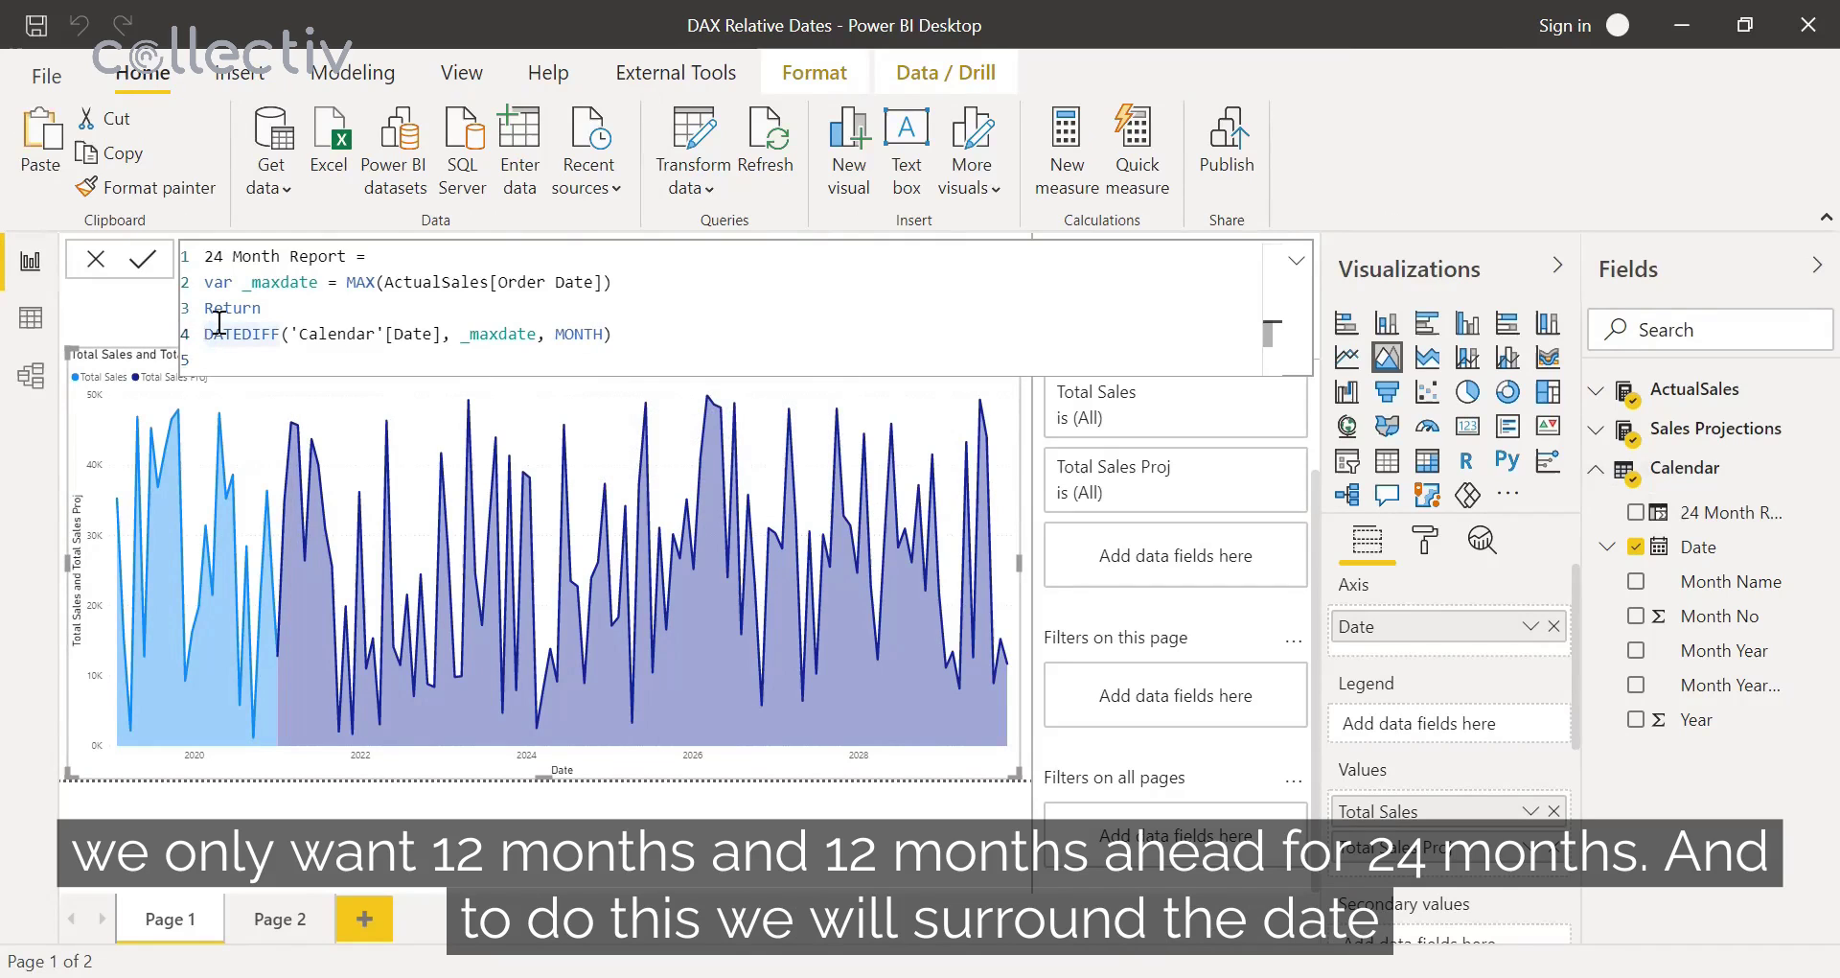
text(IF()
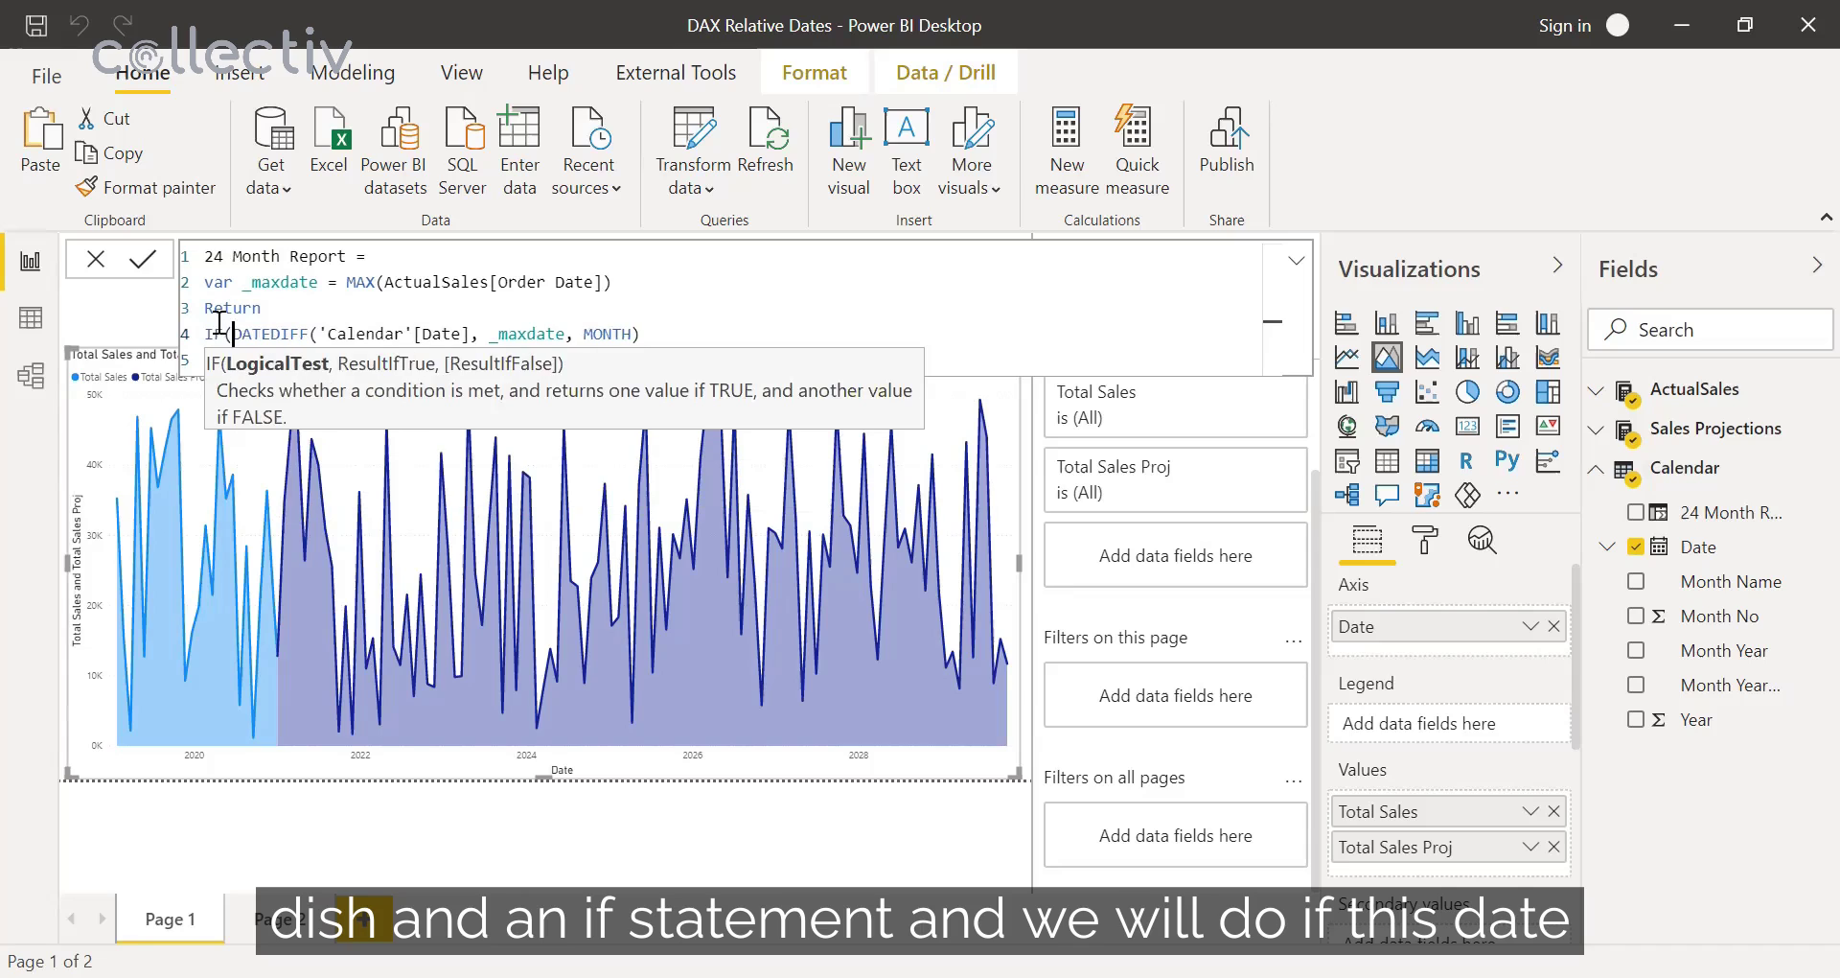
click(668, 332)
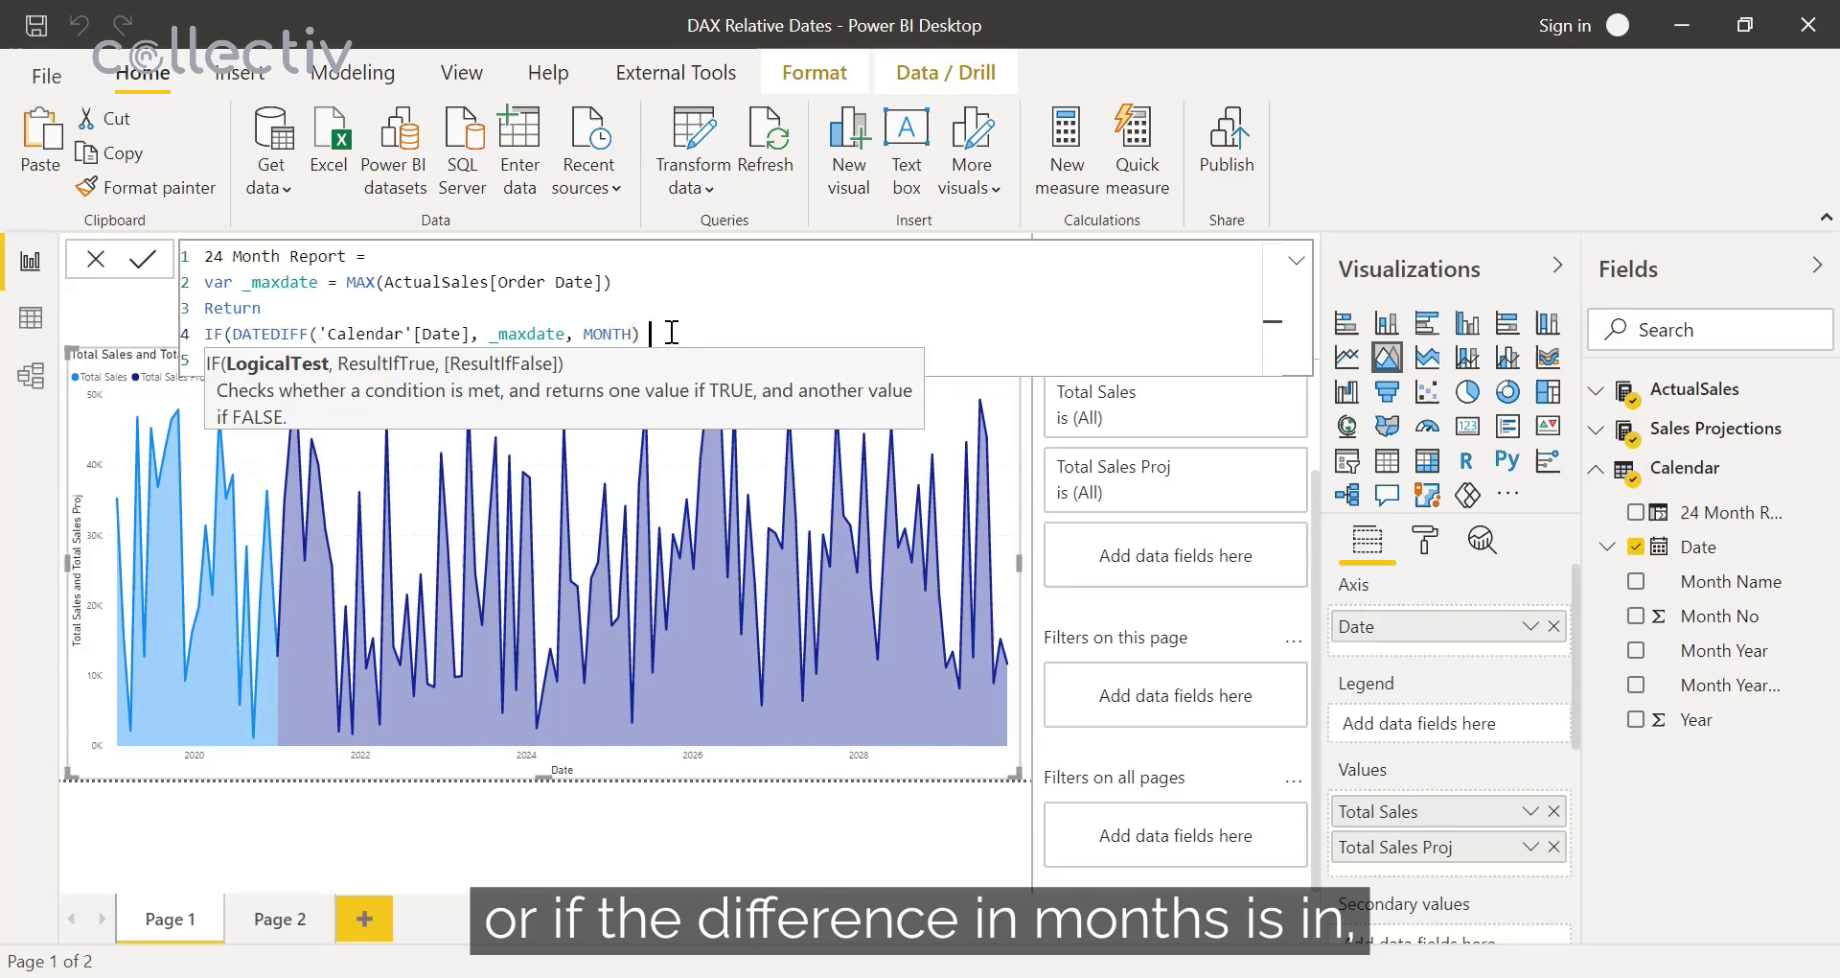
text(in GENERATESERIES)
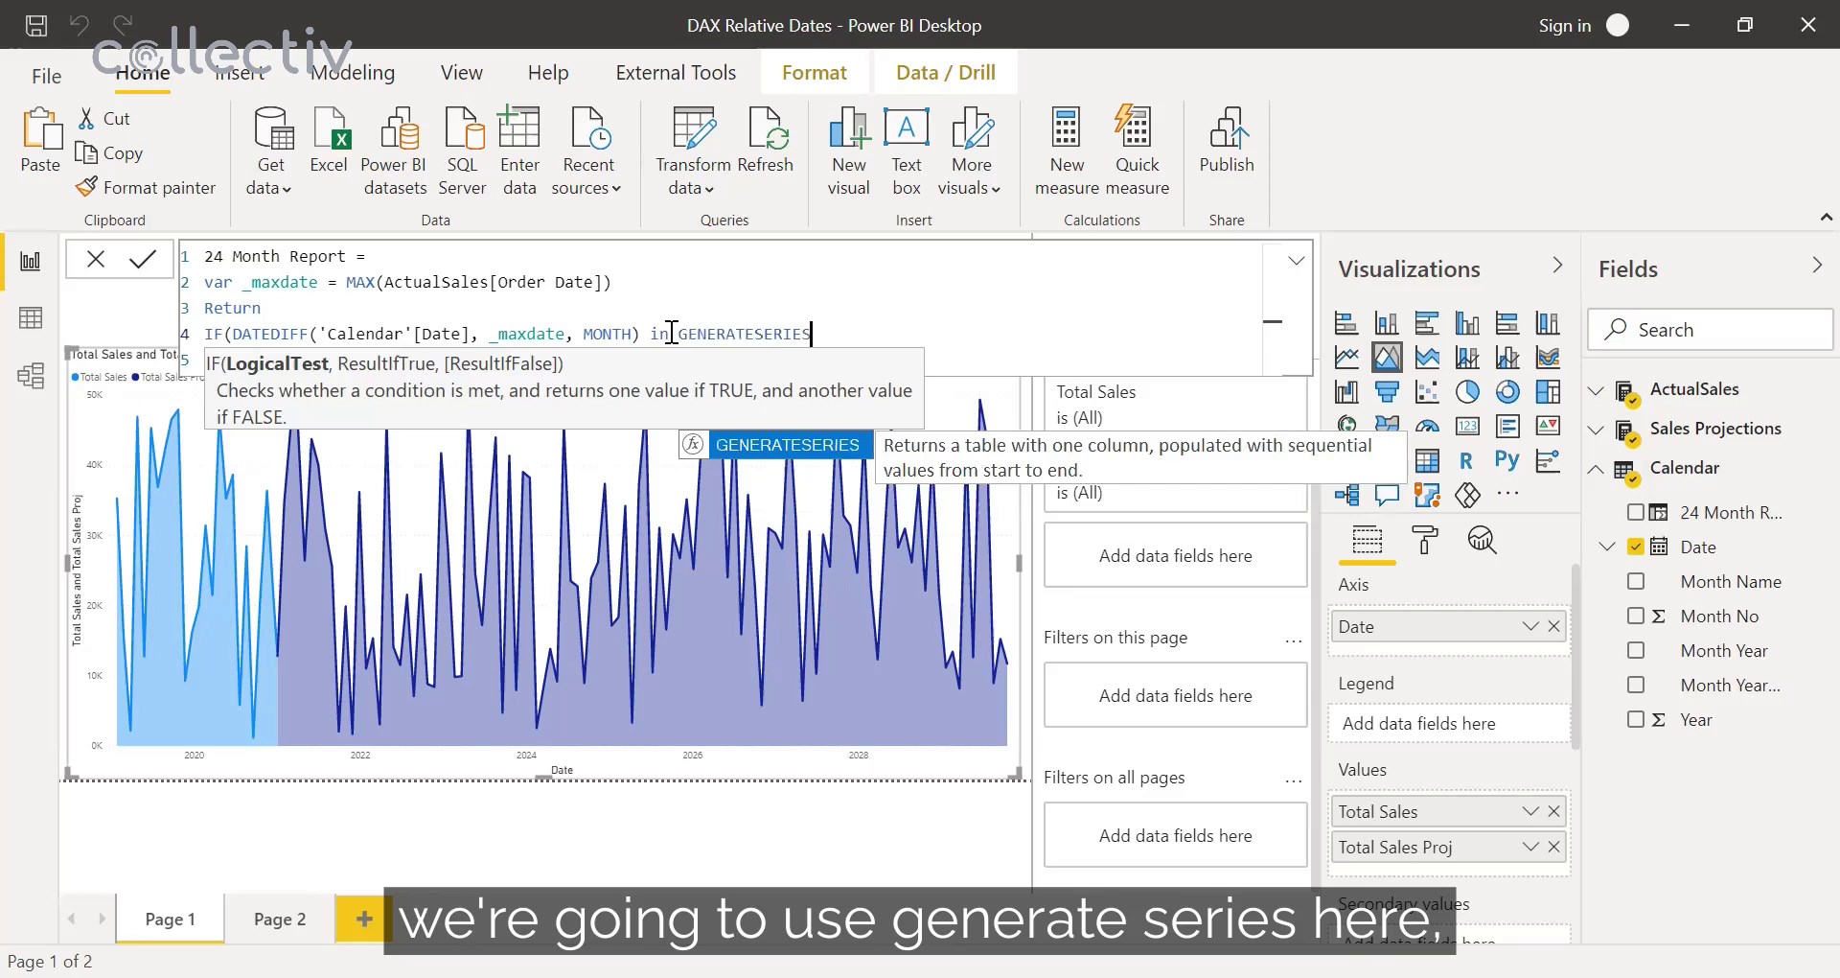
key(Tab)
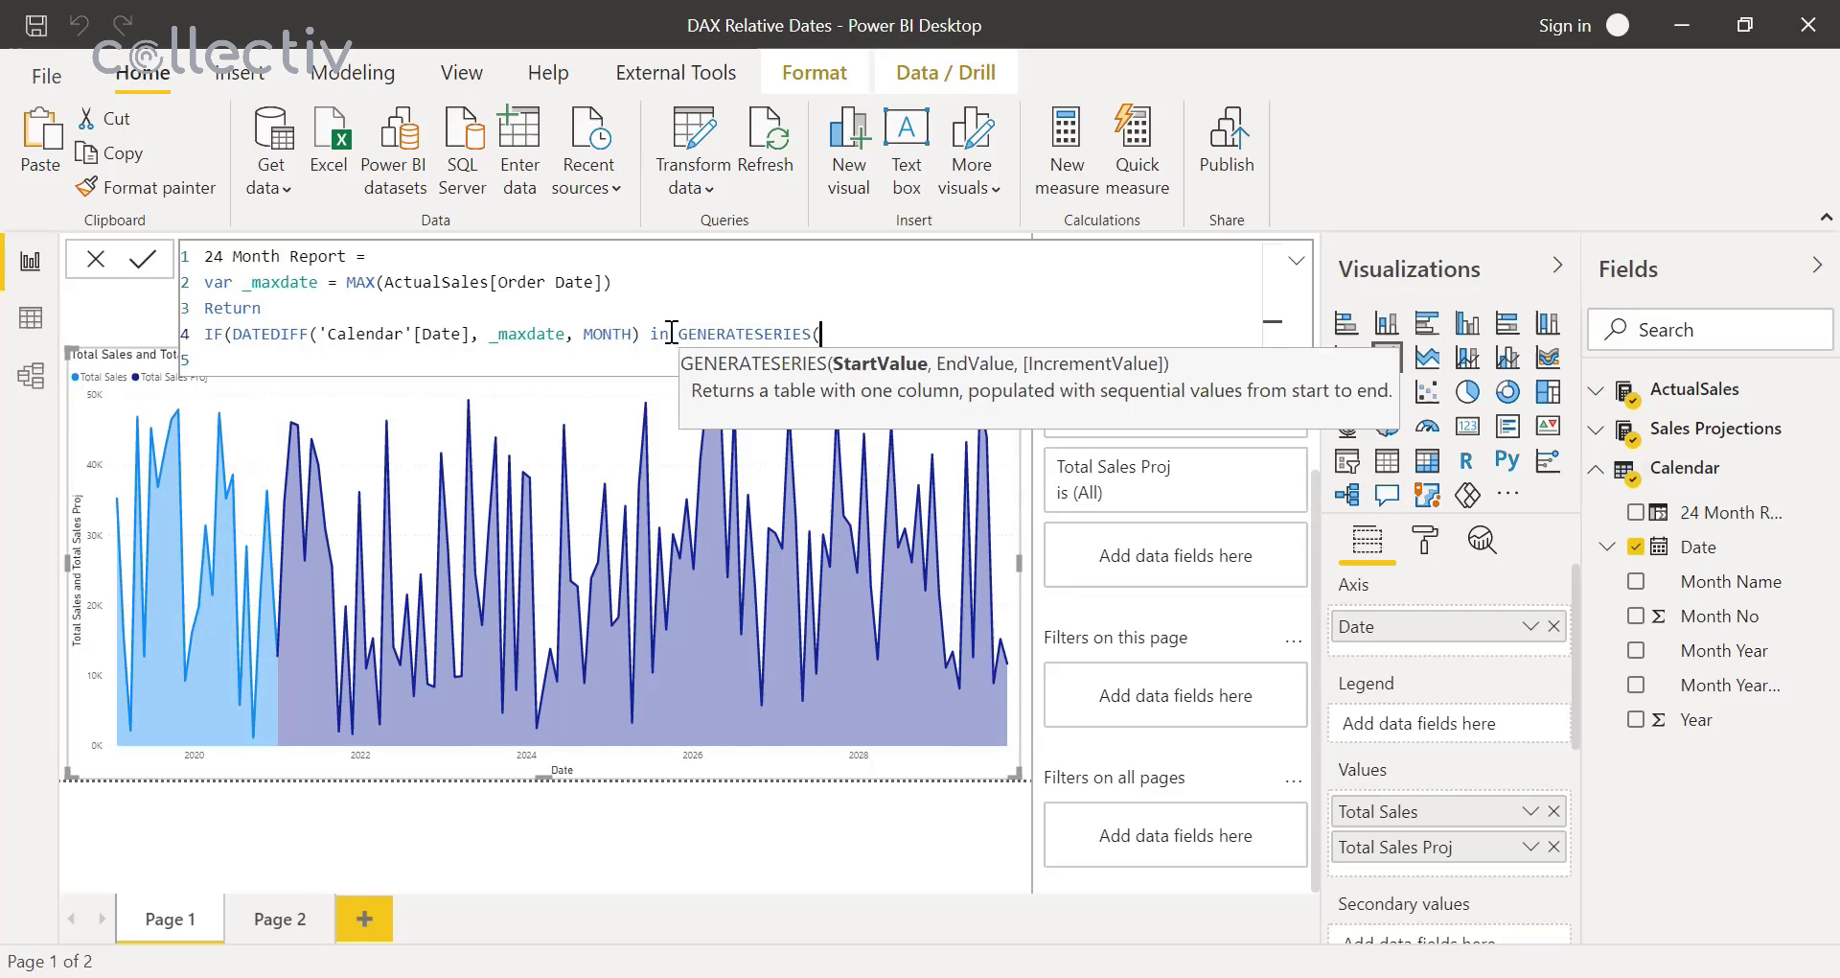
text(-12,)
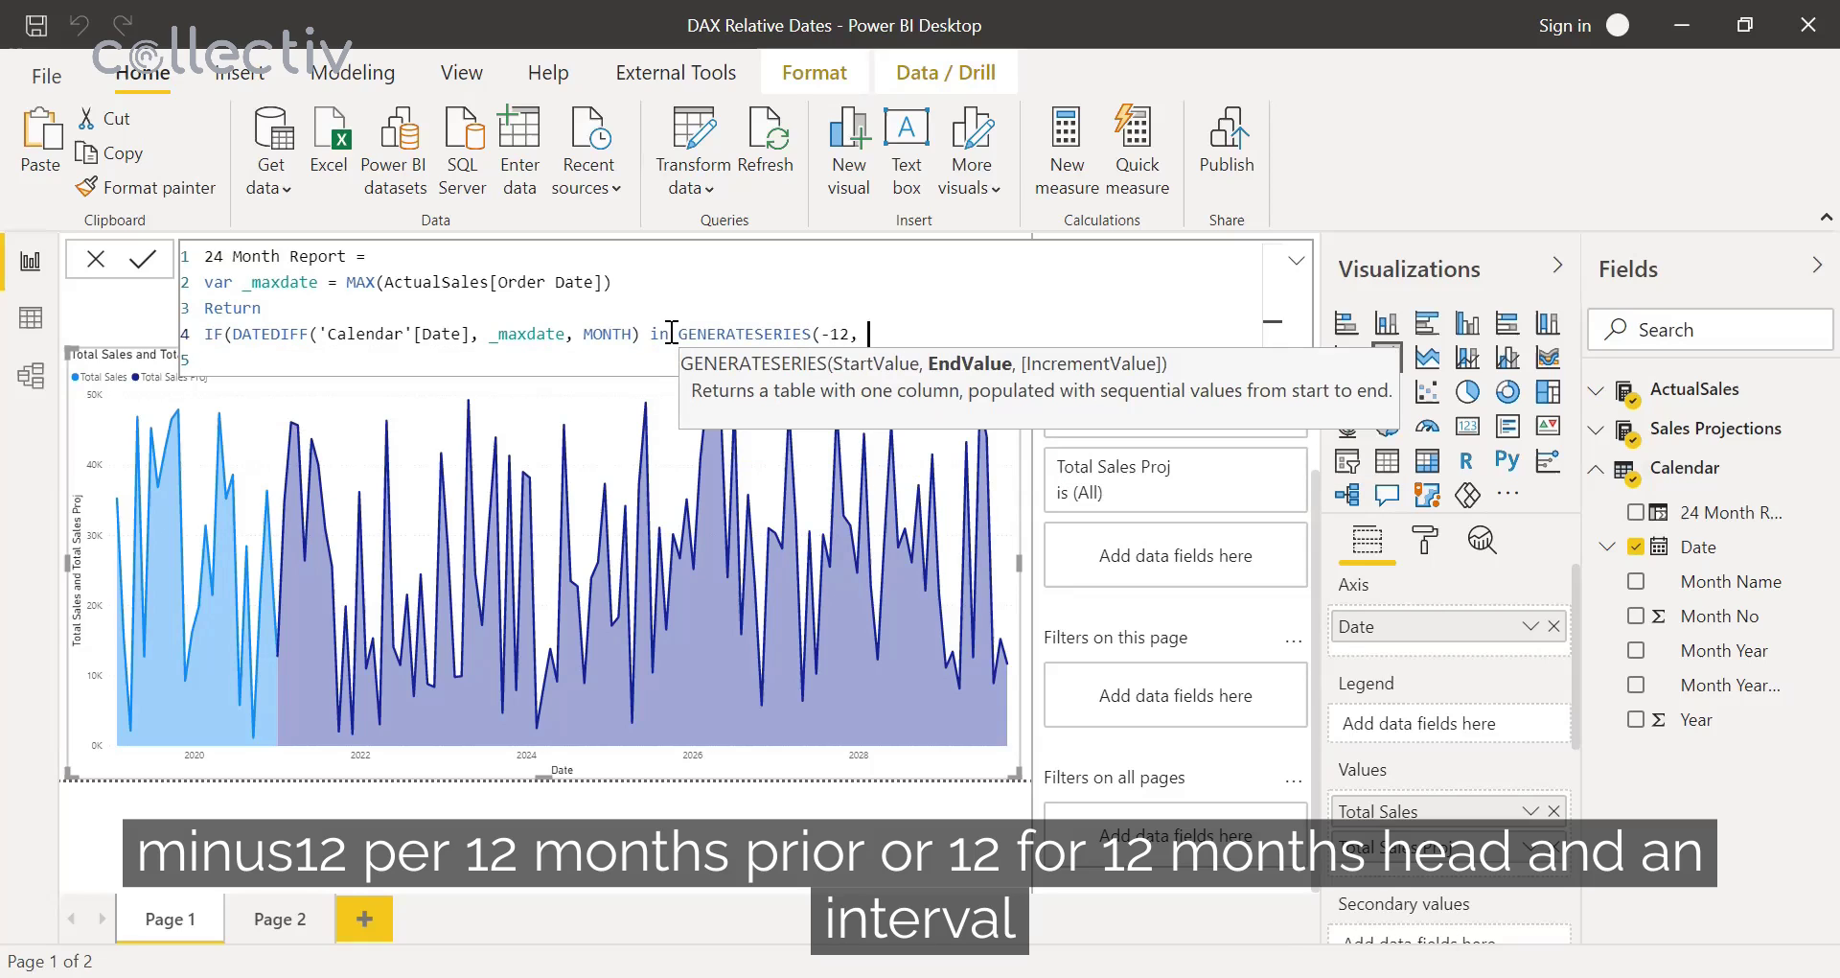
text( 12, )
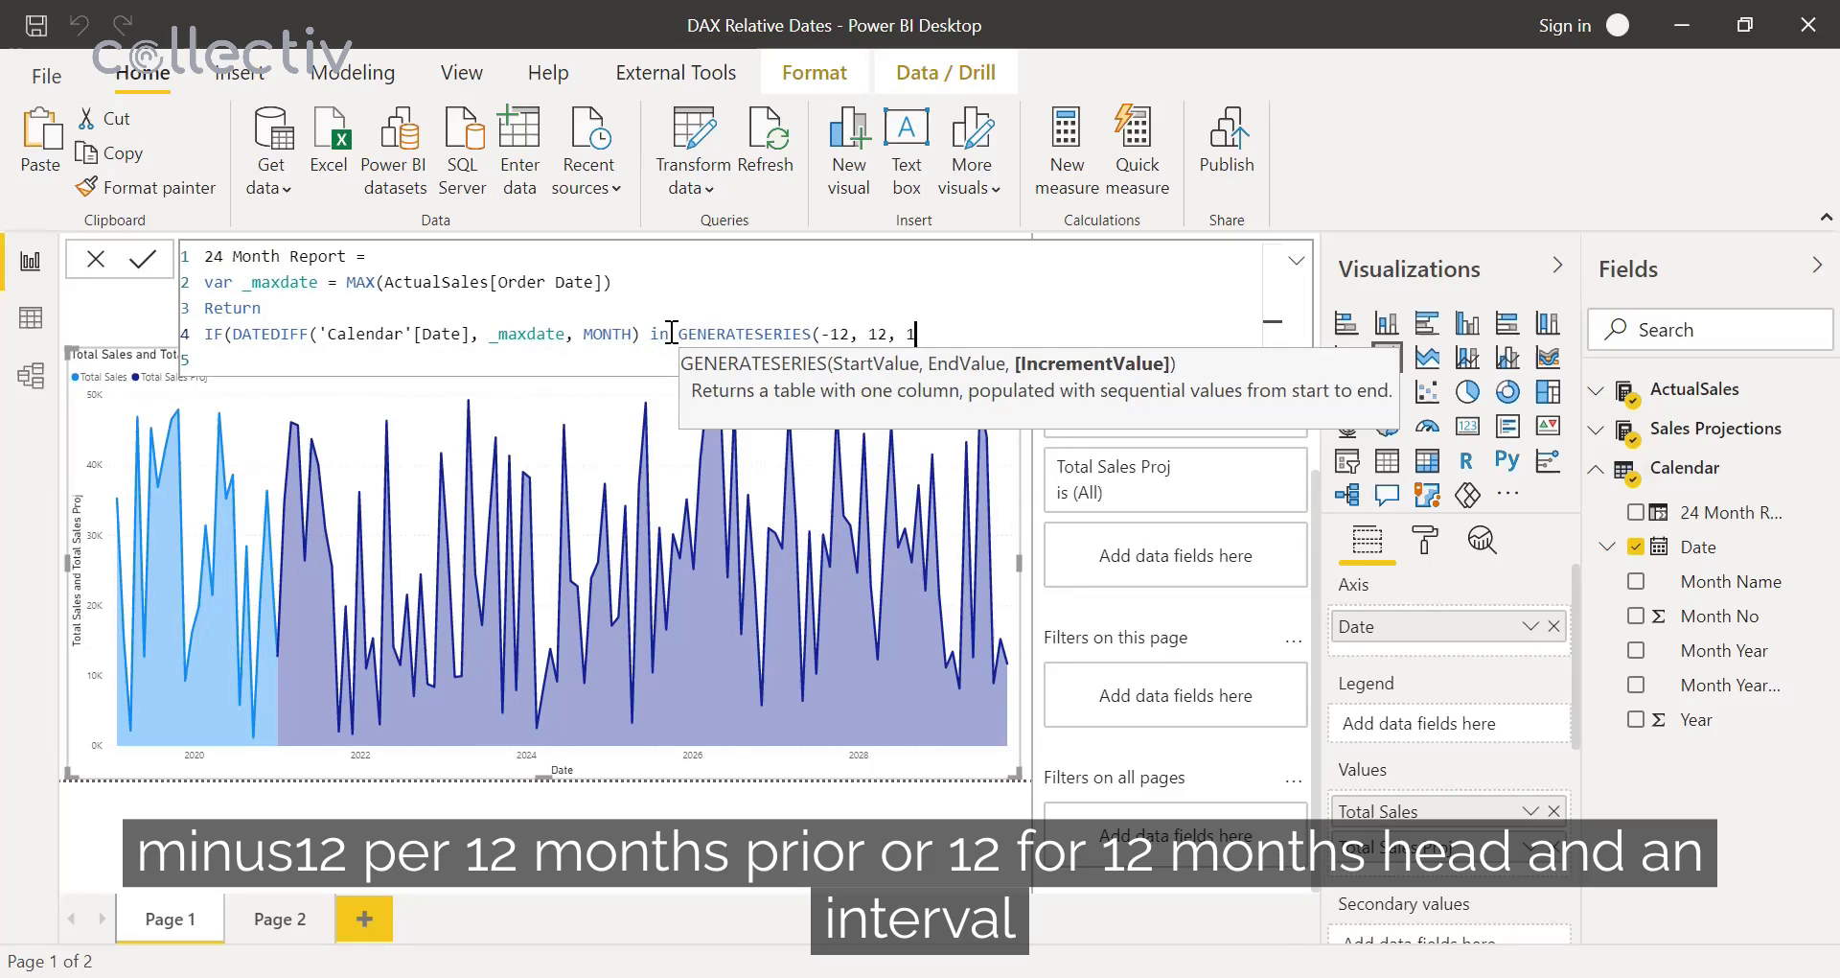
text(1))
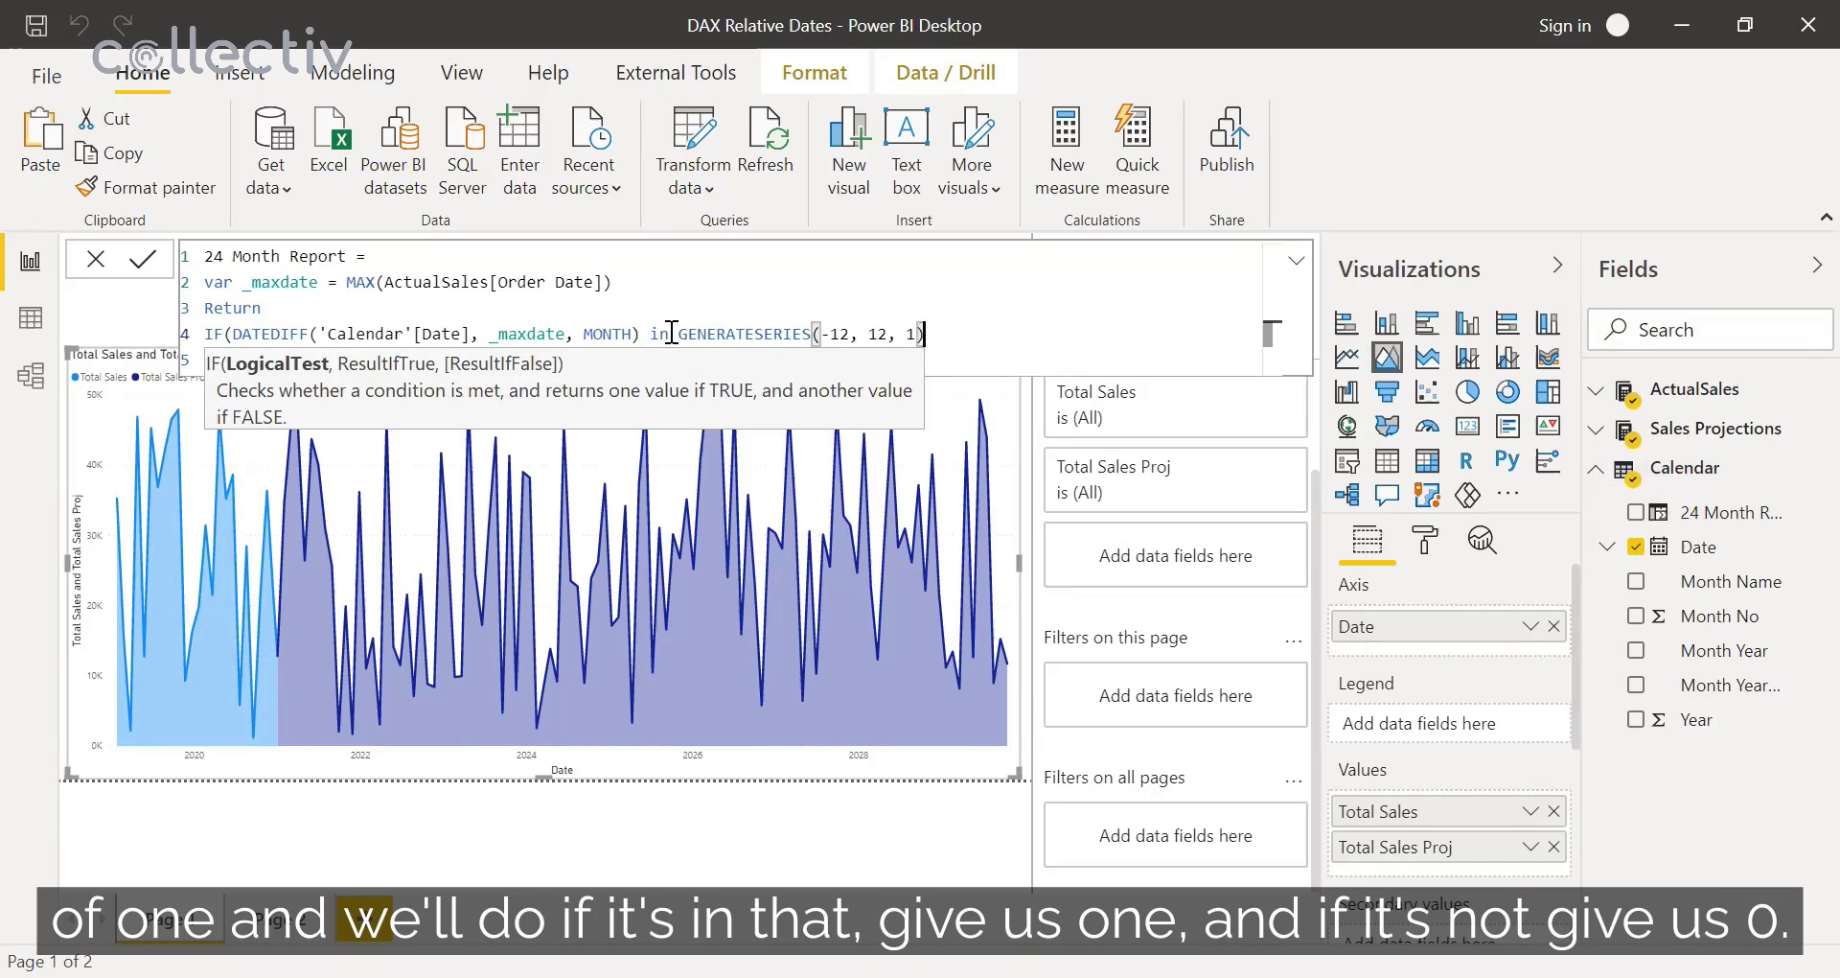
text(,)
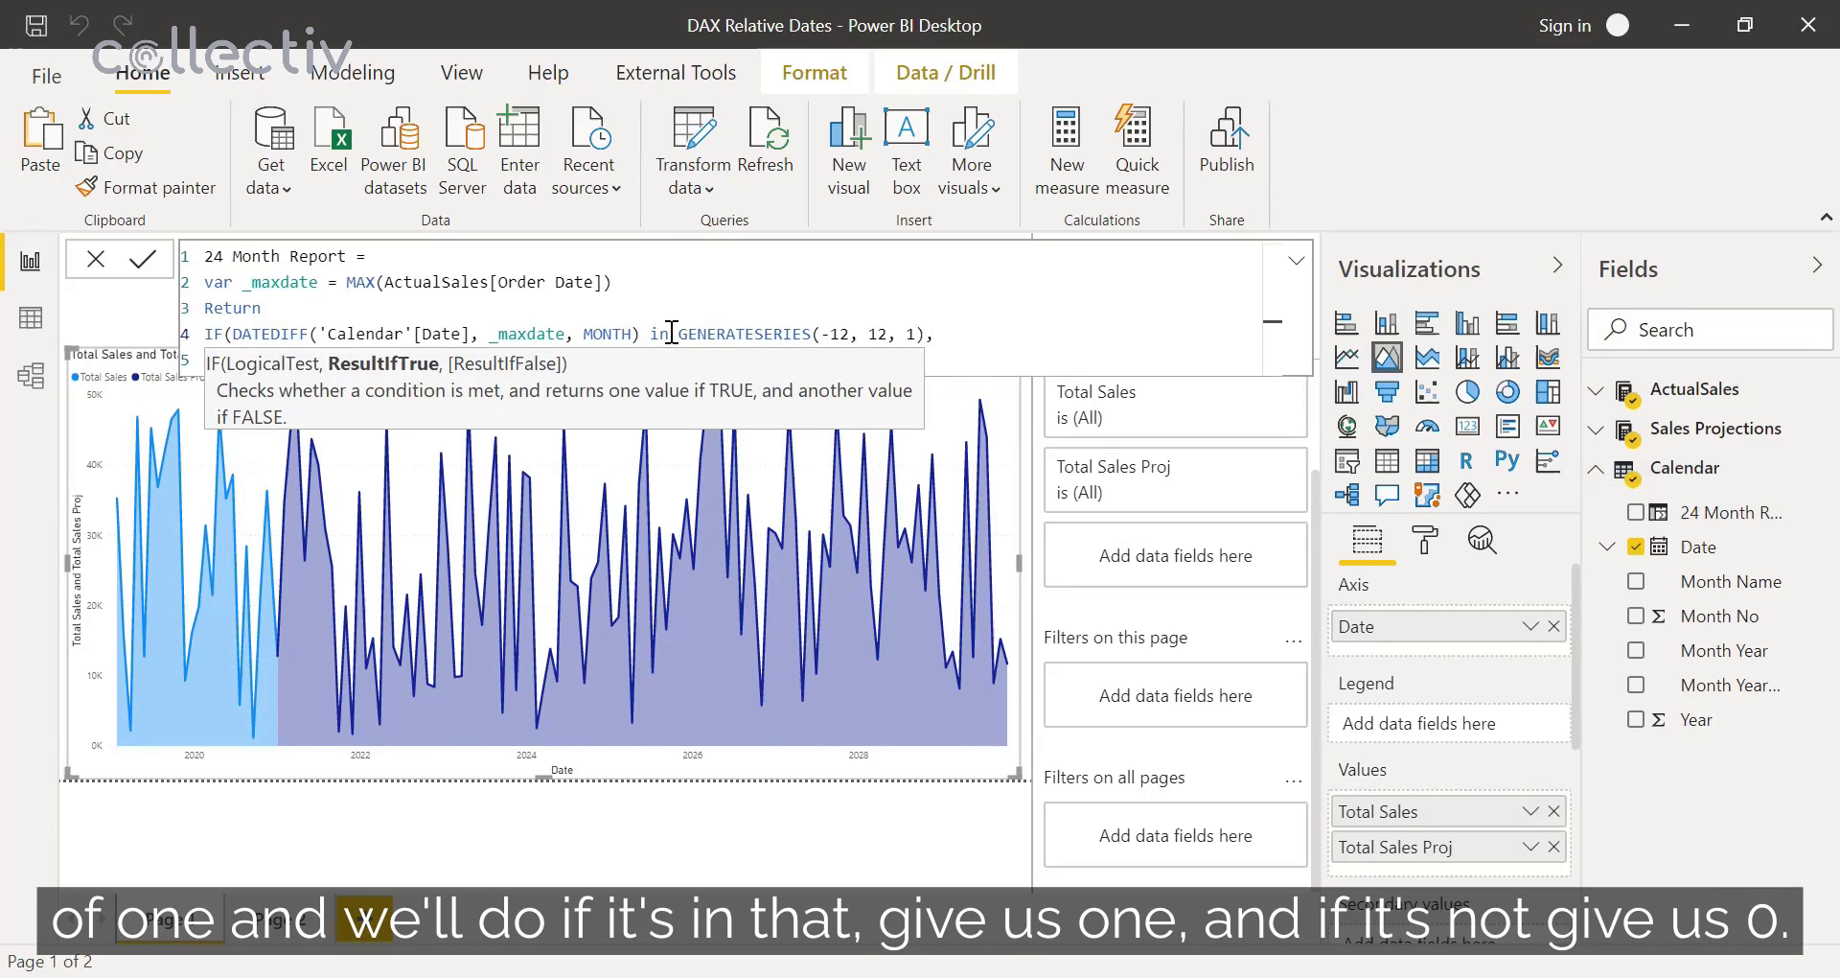
text( 1, 0)
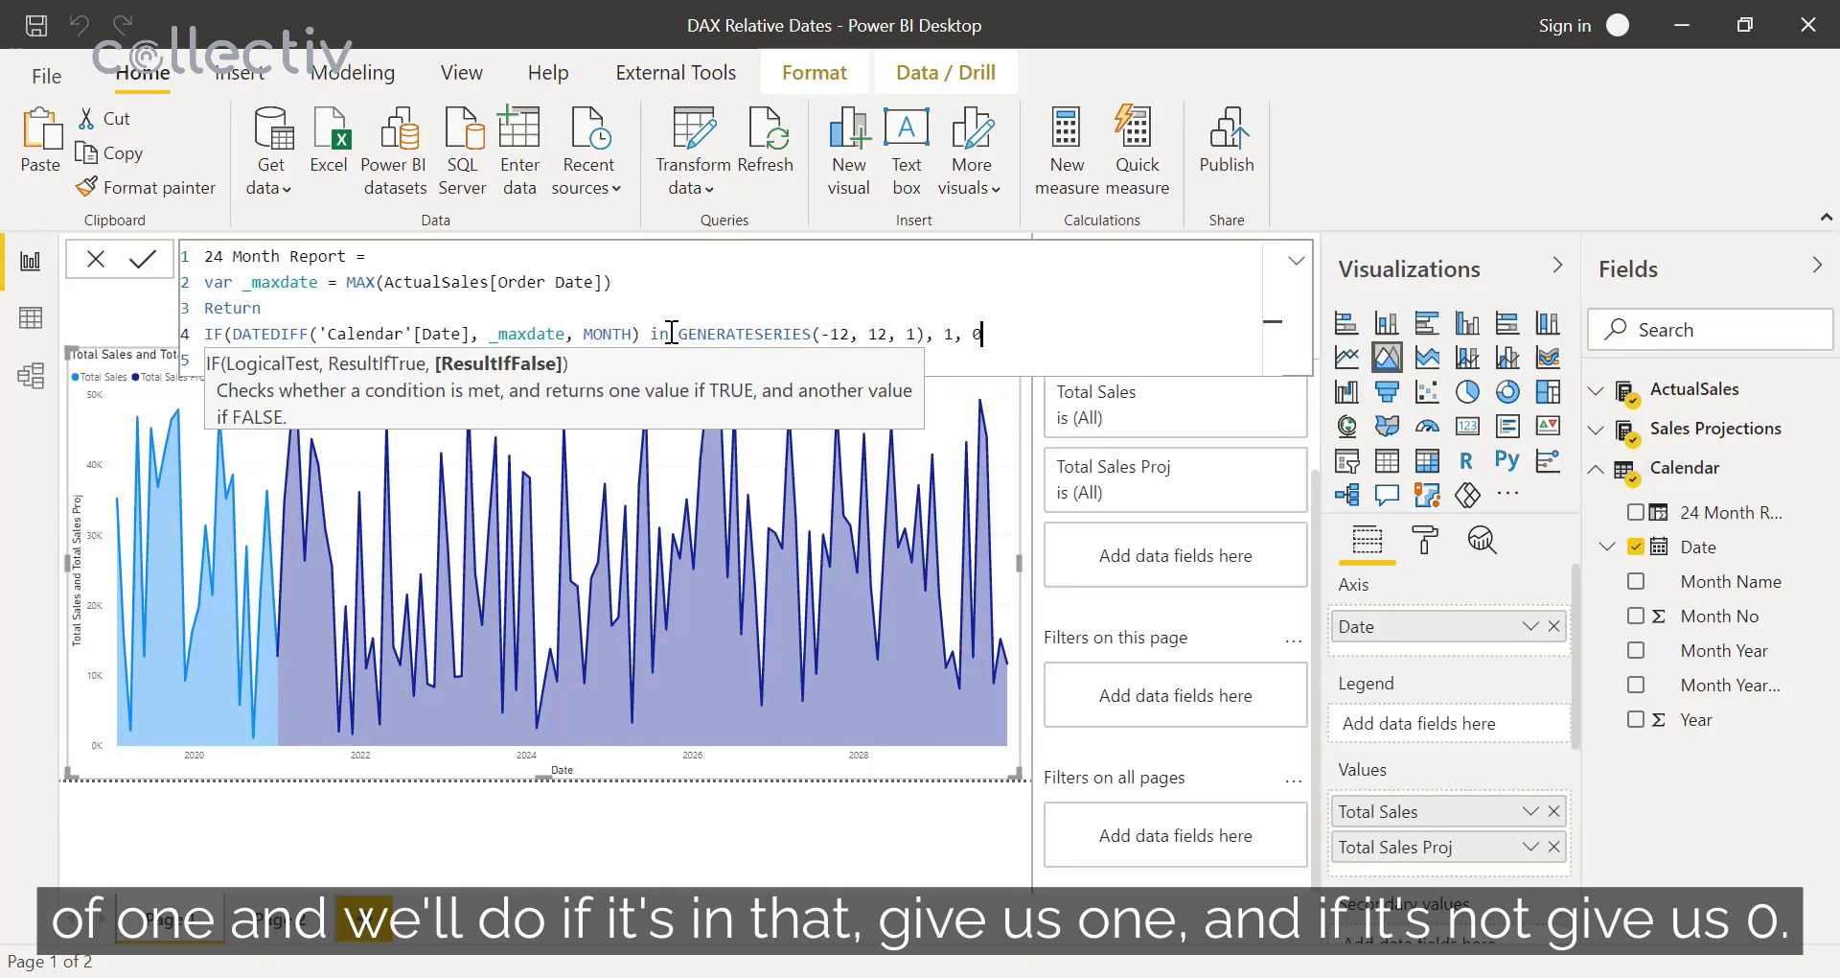
text())
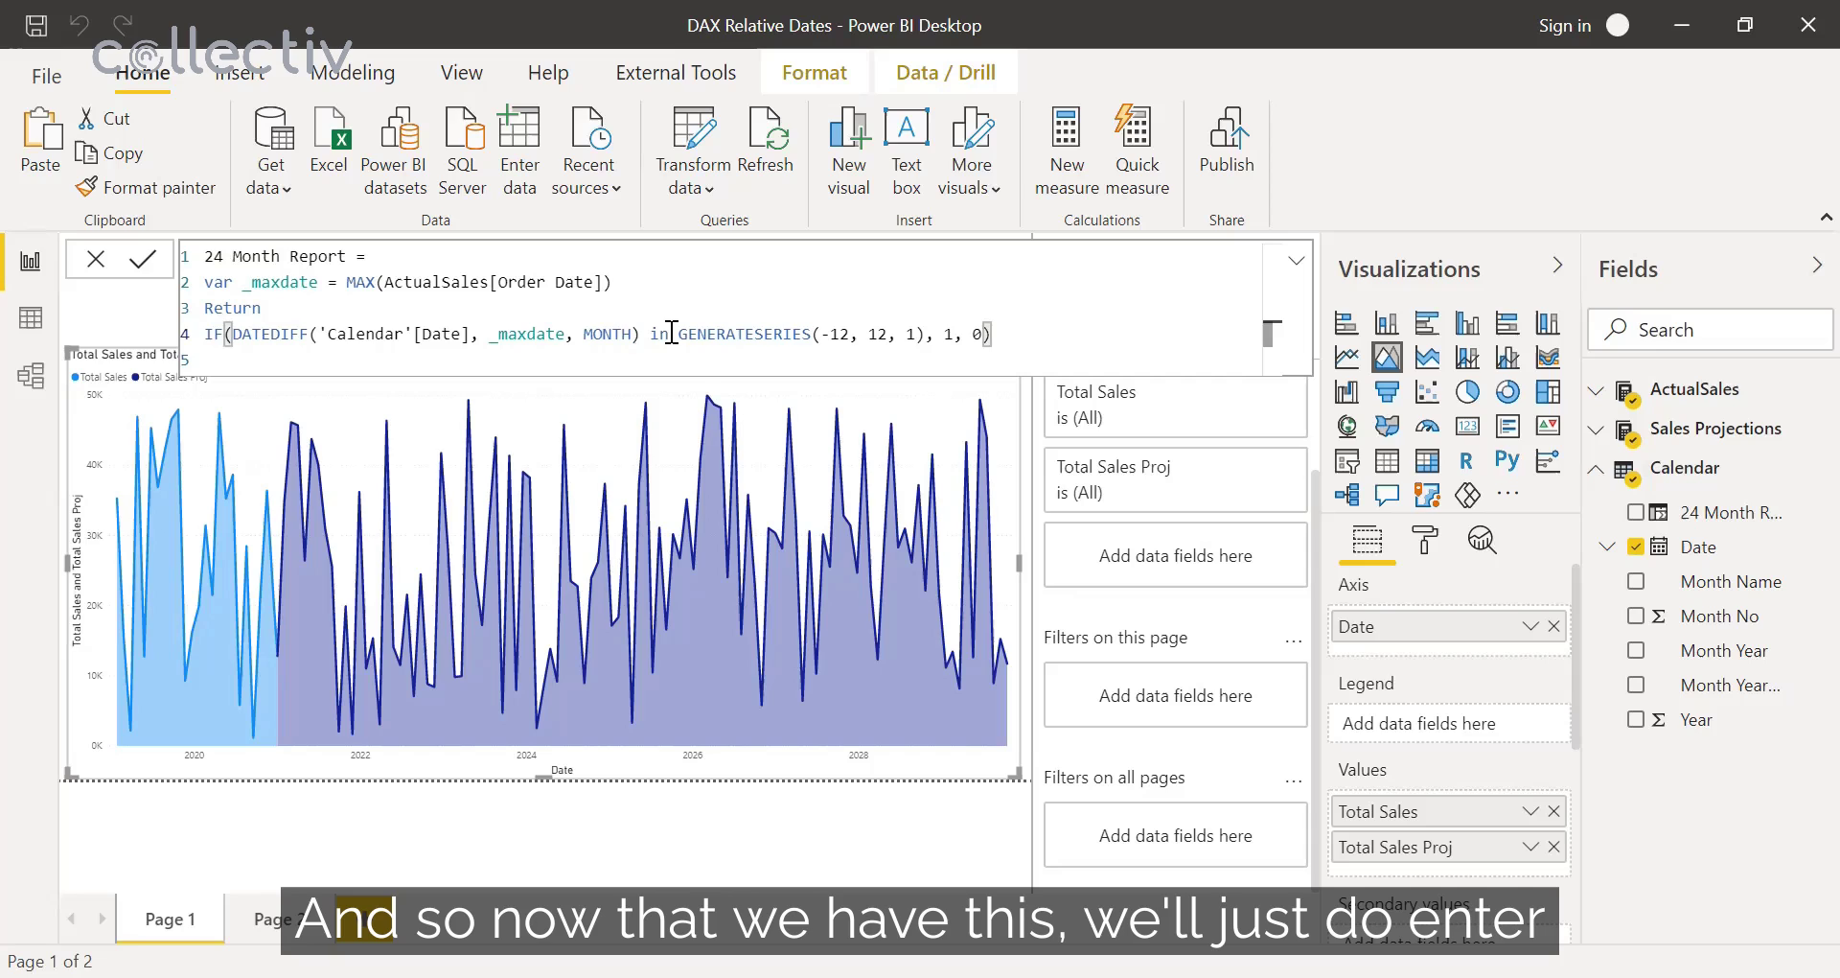
key(Return)
key(Return)
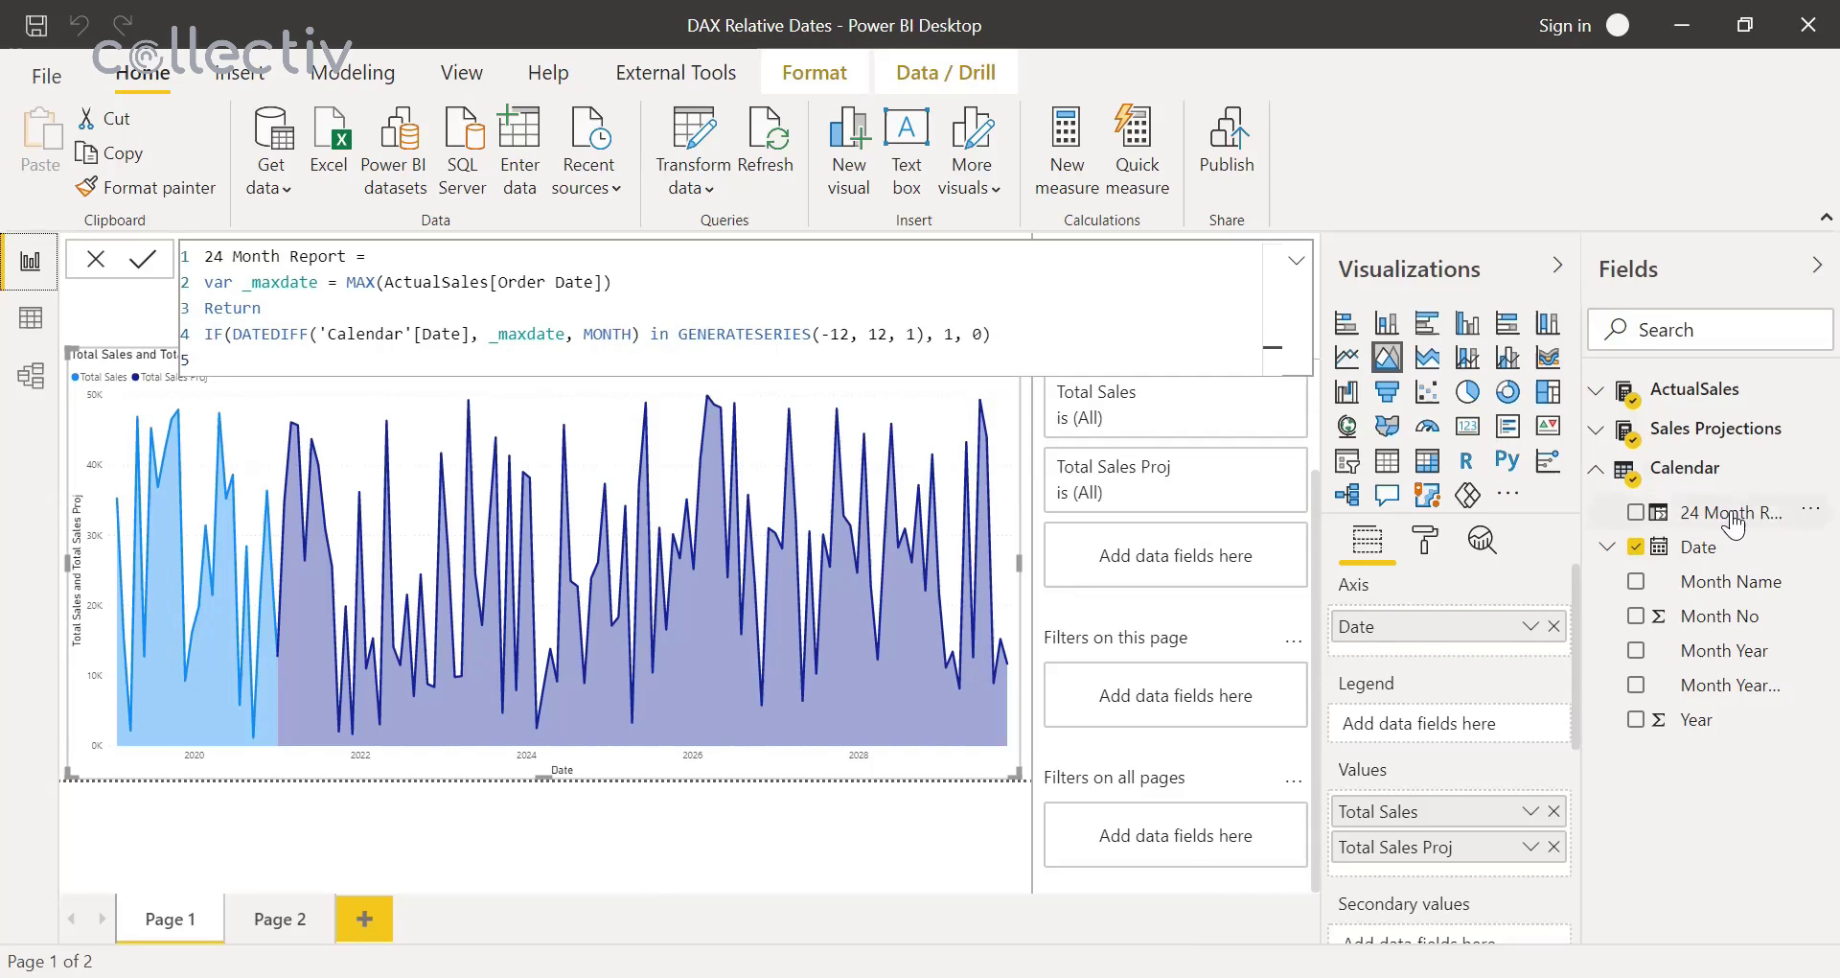
- Confirm in Data view that 24 Month Report holds only 0 and 1, then return to Report view
click(27, 322)
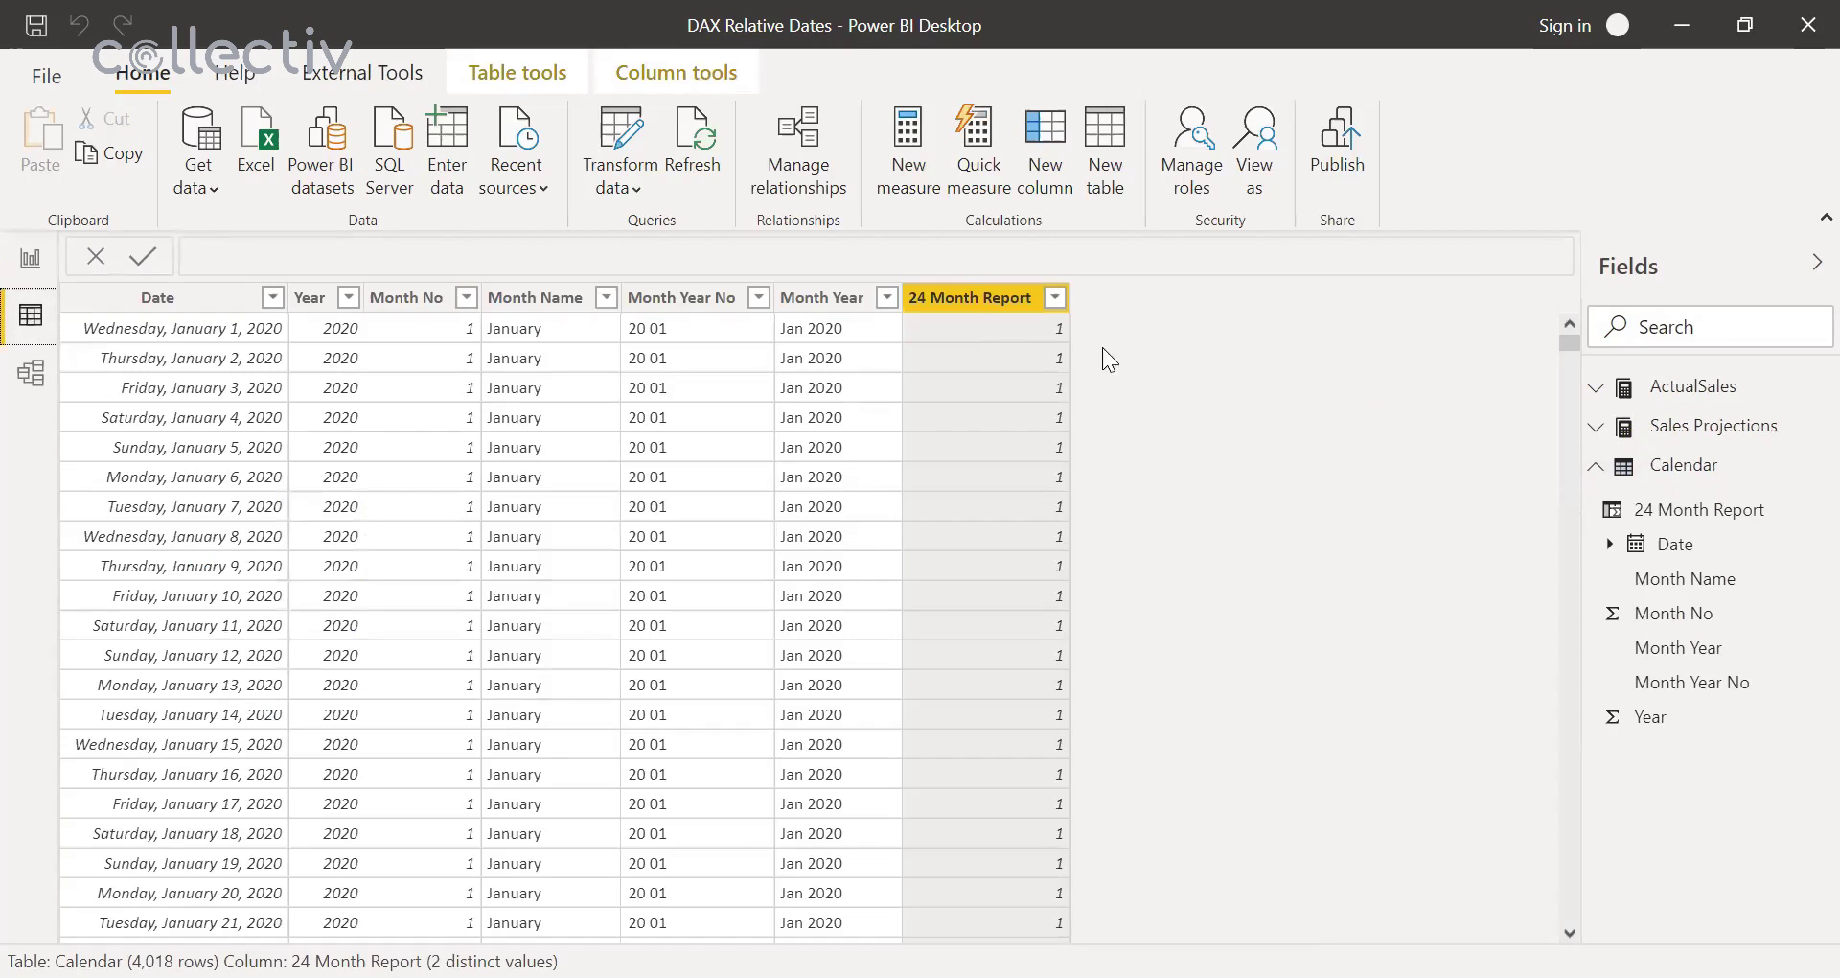
click(1055, 300)
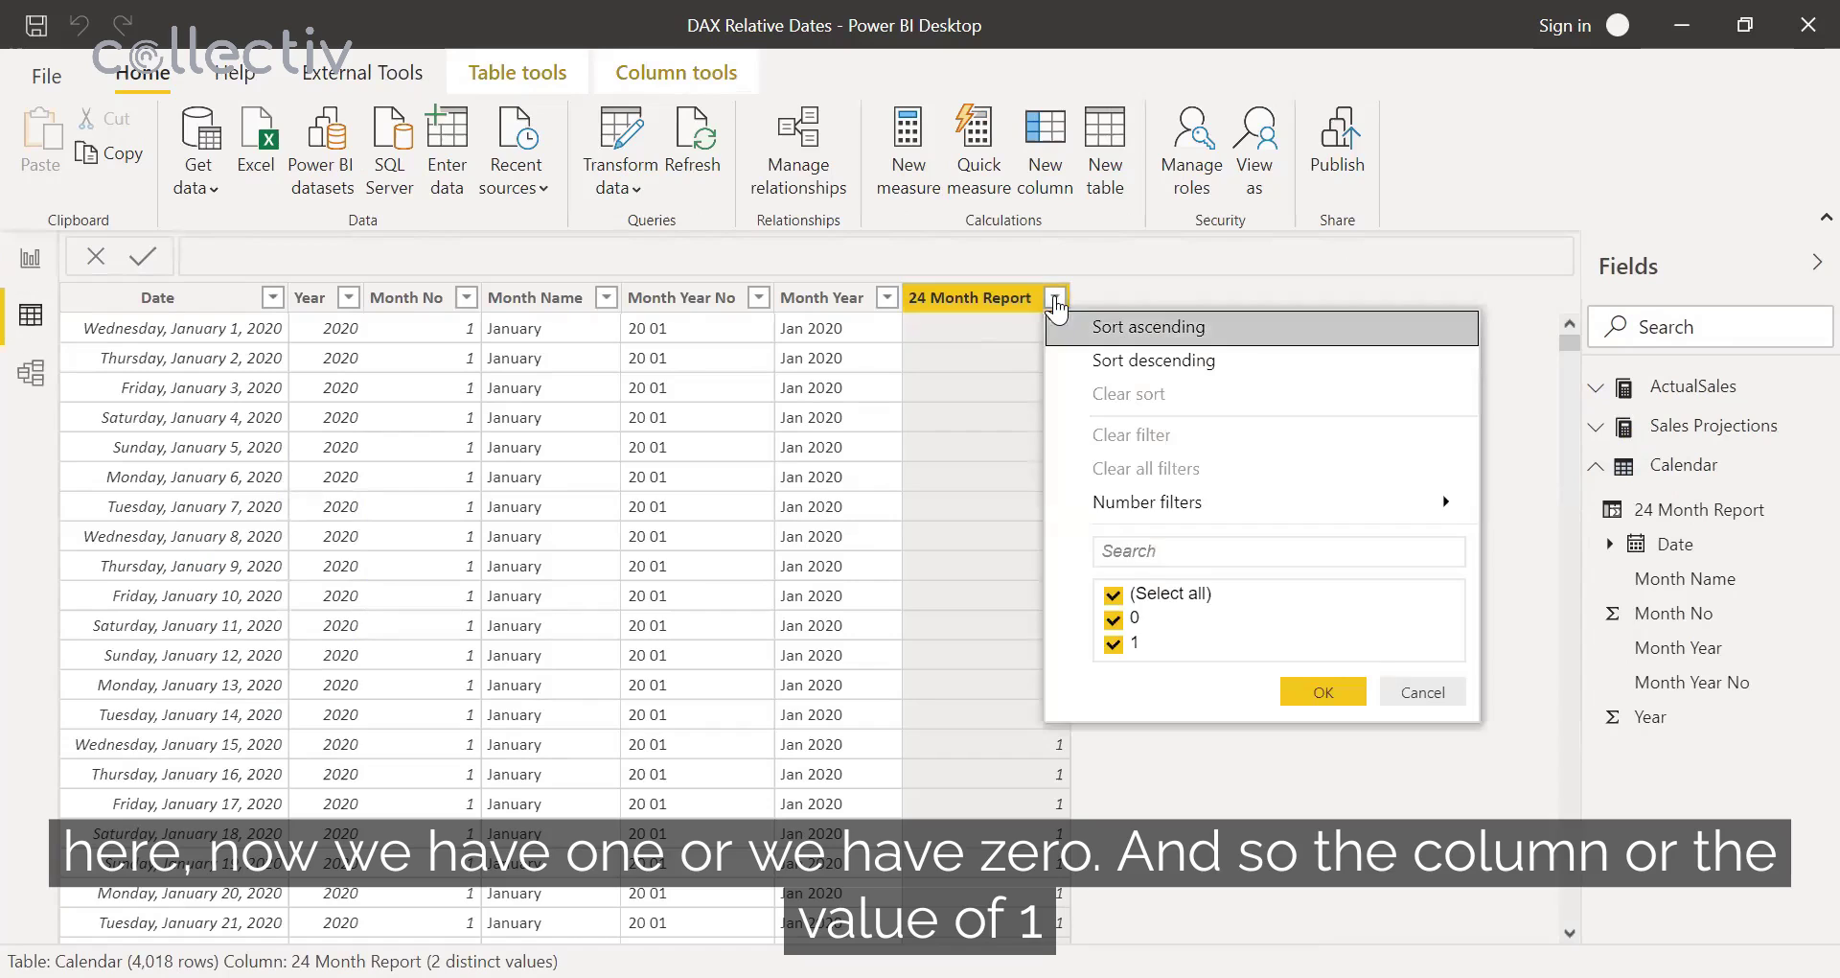
click(1416, 688)
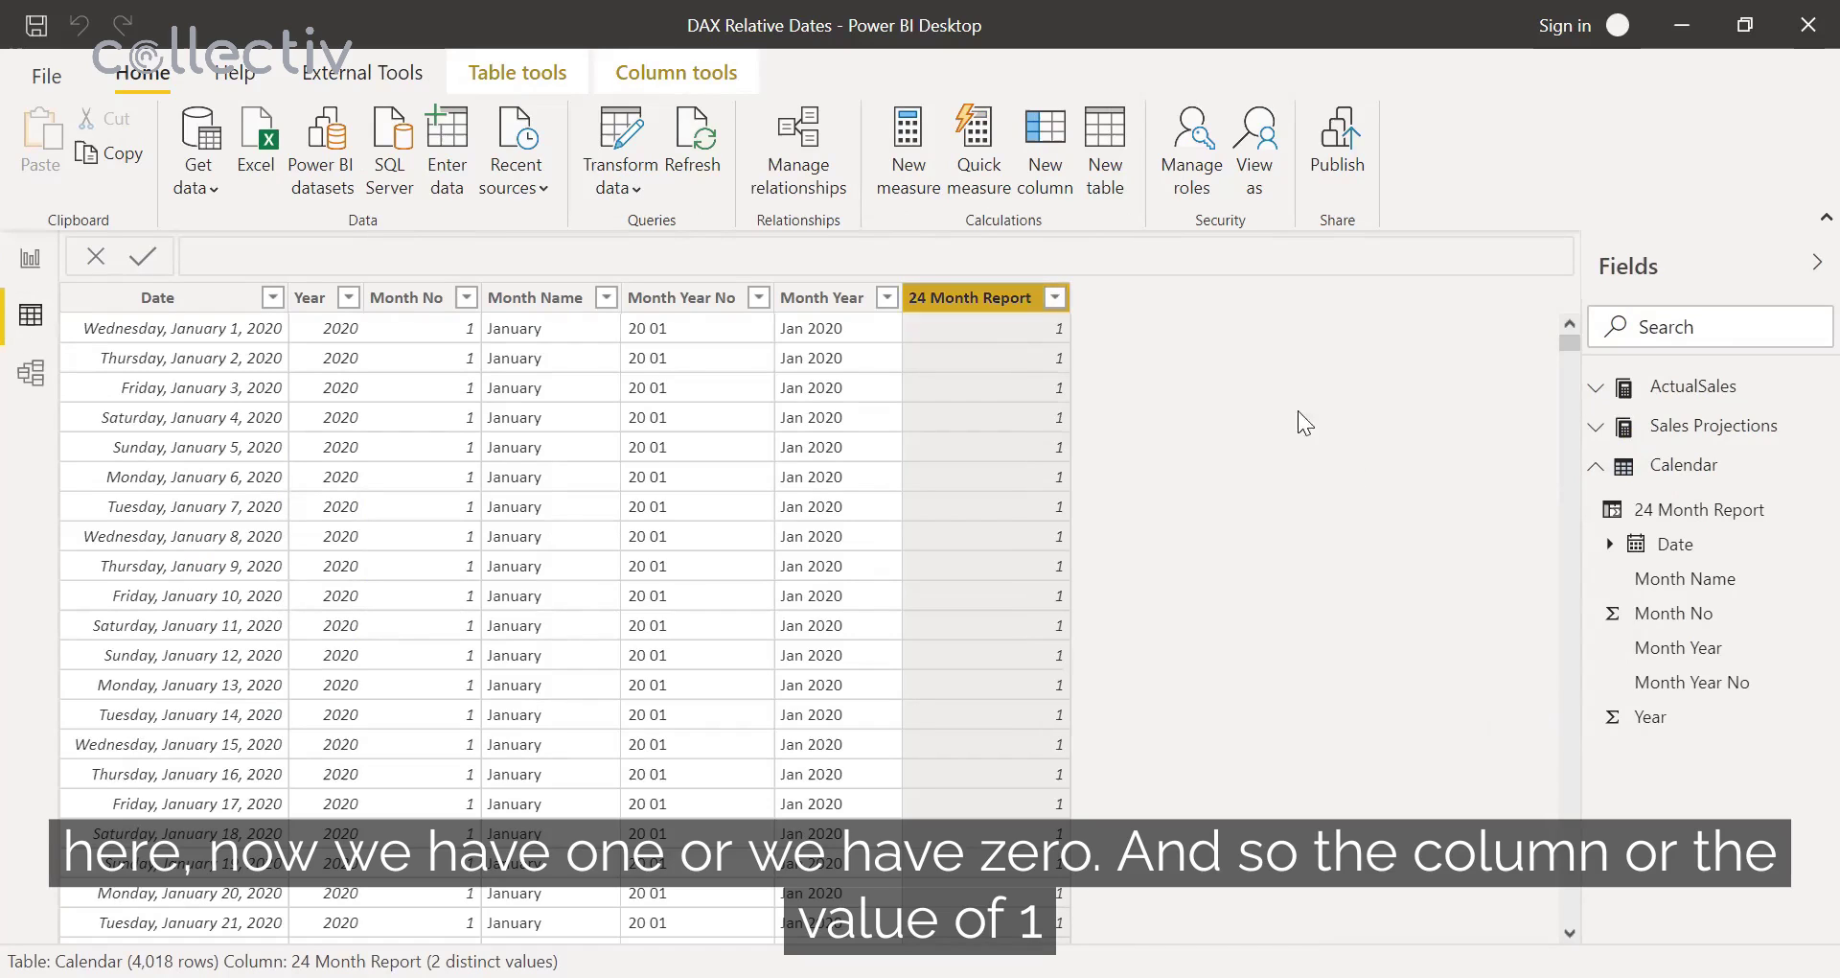
click(31, 259)
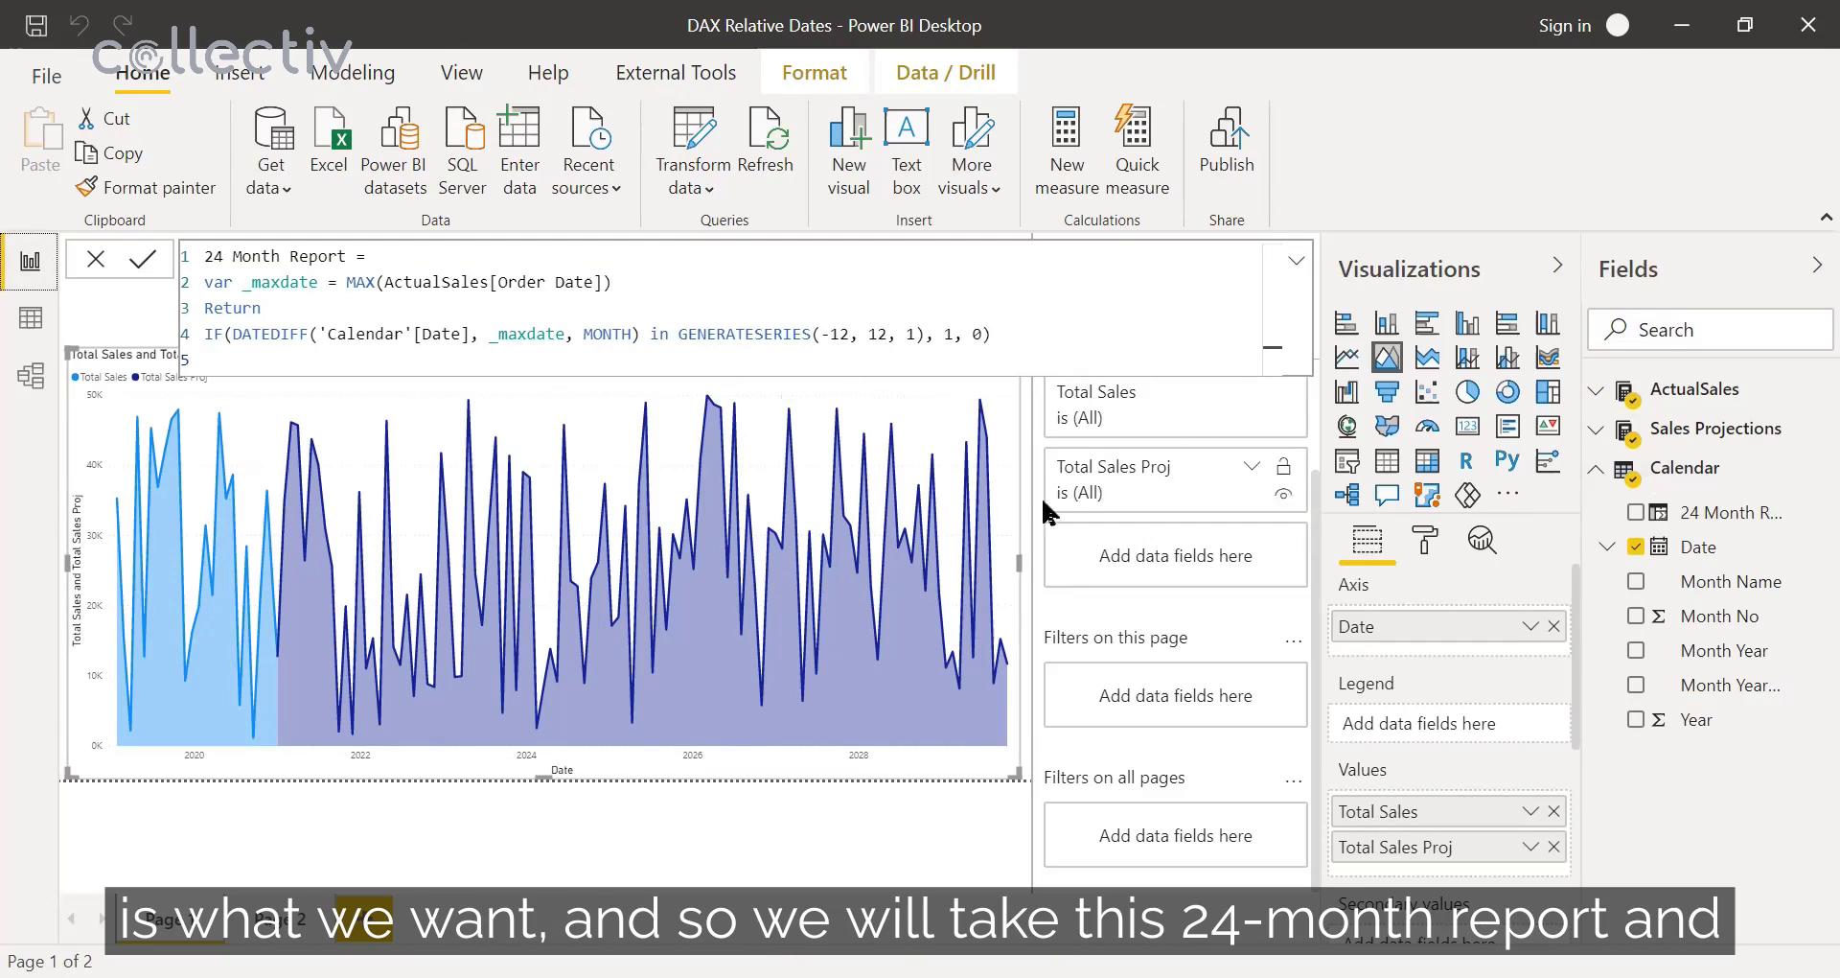
- Add 24 Month Report as a basic page filter with only the value 1 ticked
click(798, 847)
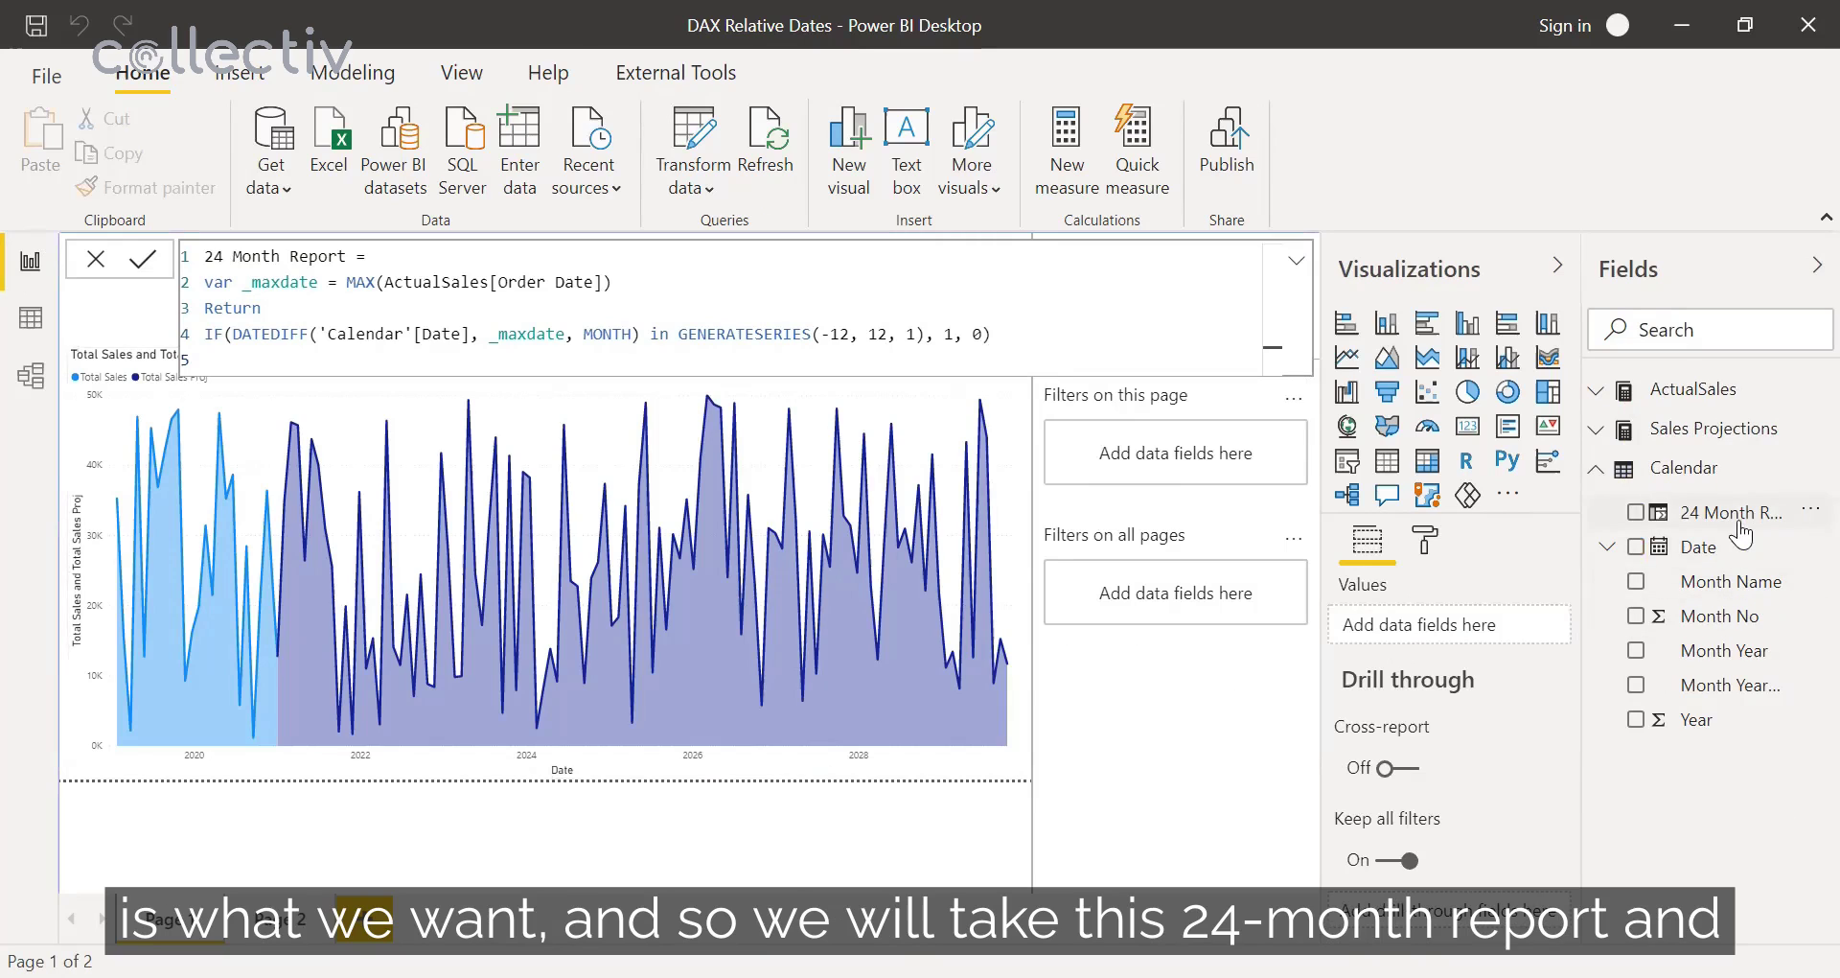
drag(1734, 515, 1213, 476)
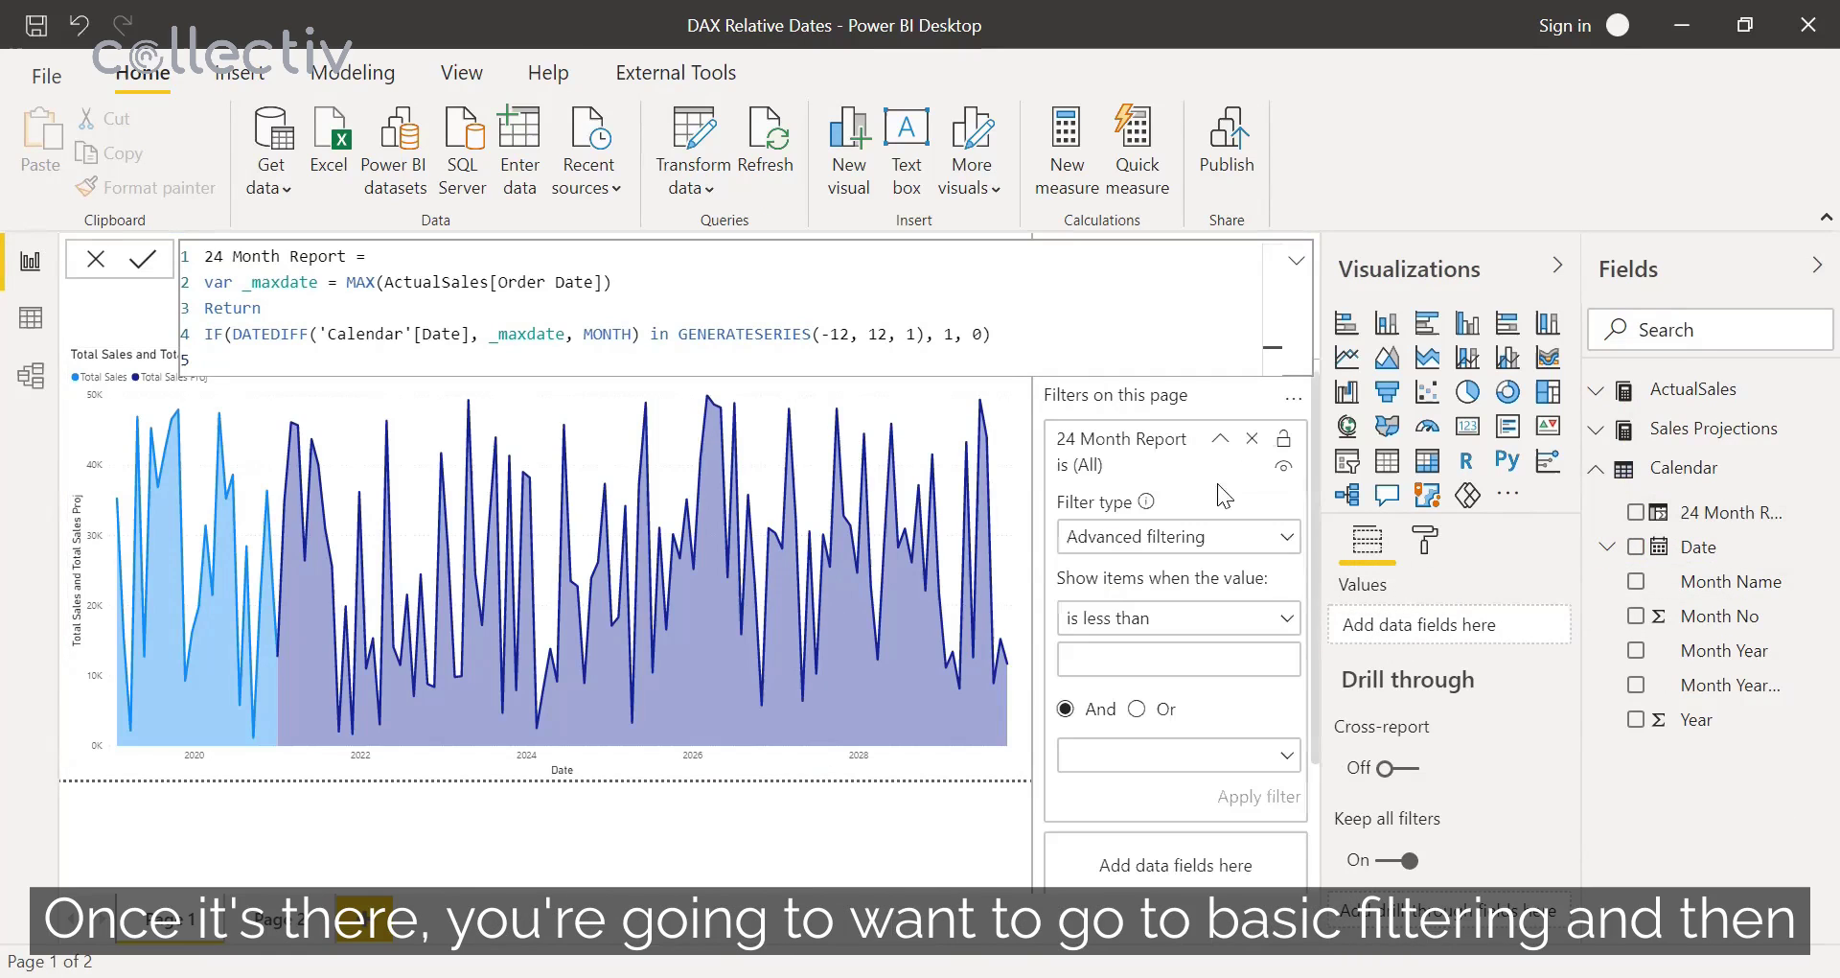
click(1160, 543)
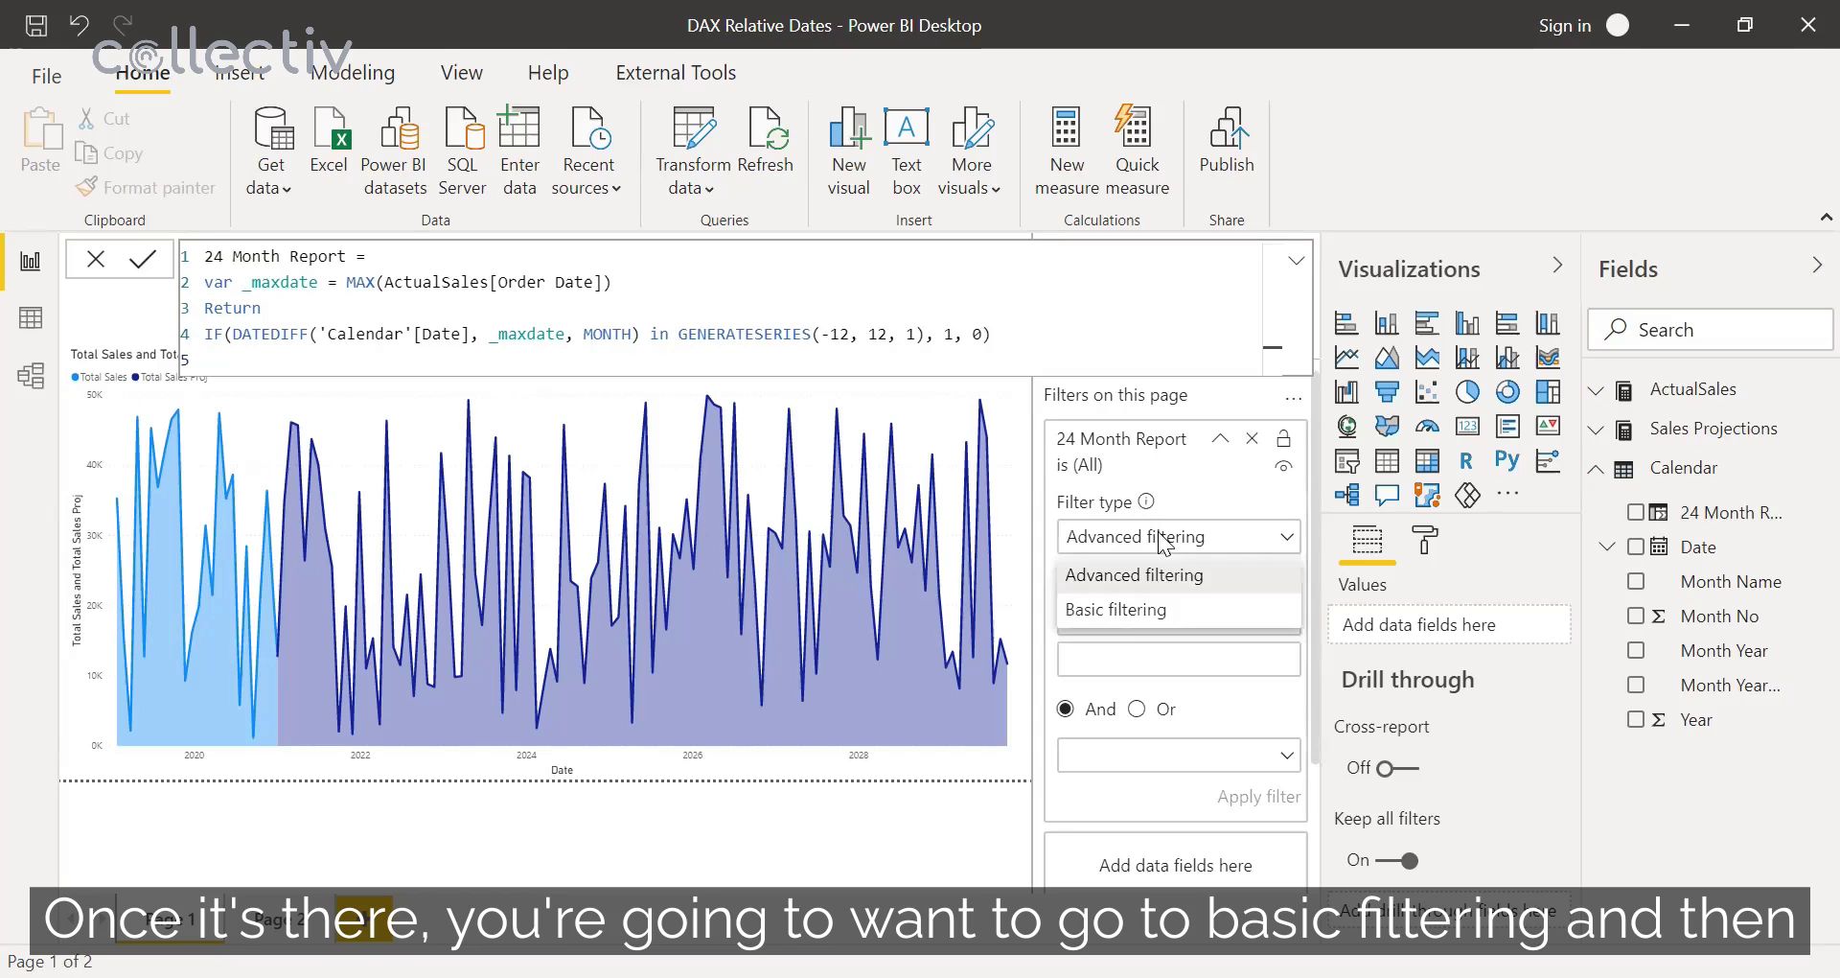
click(1126, 613)
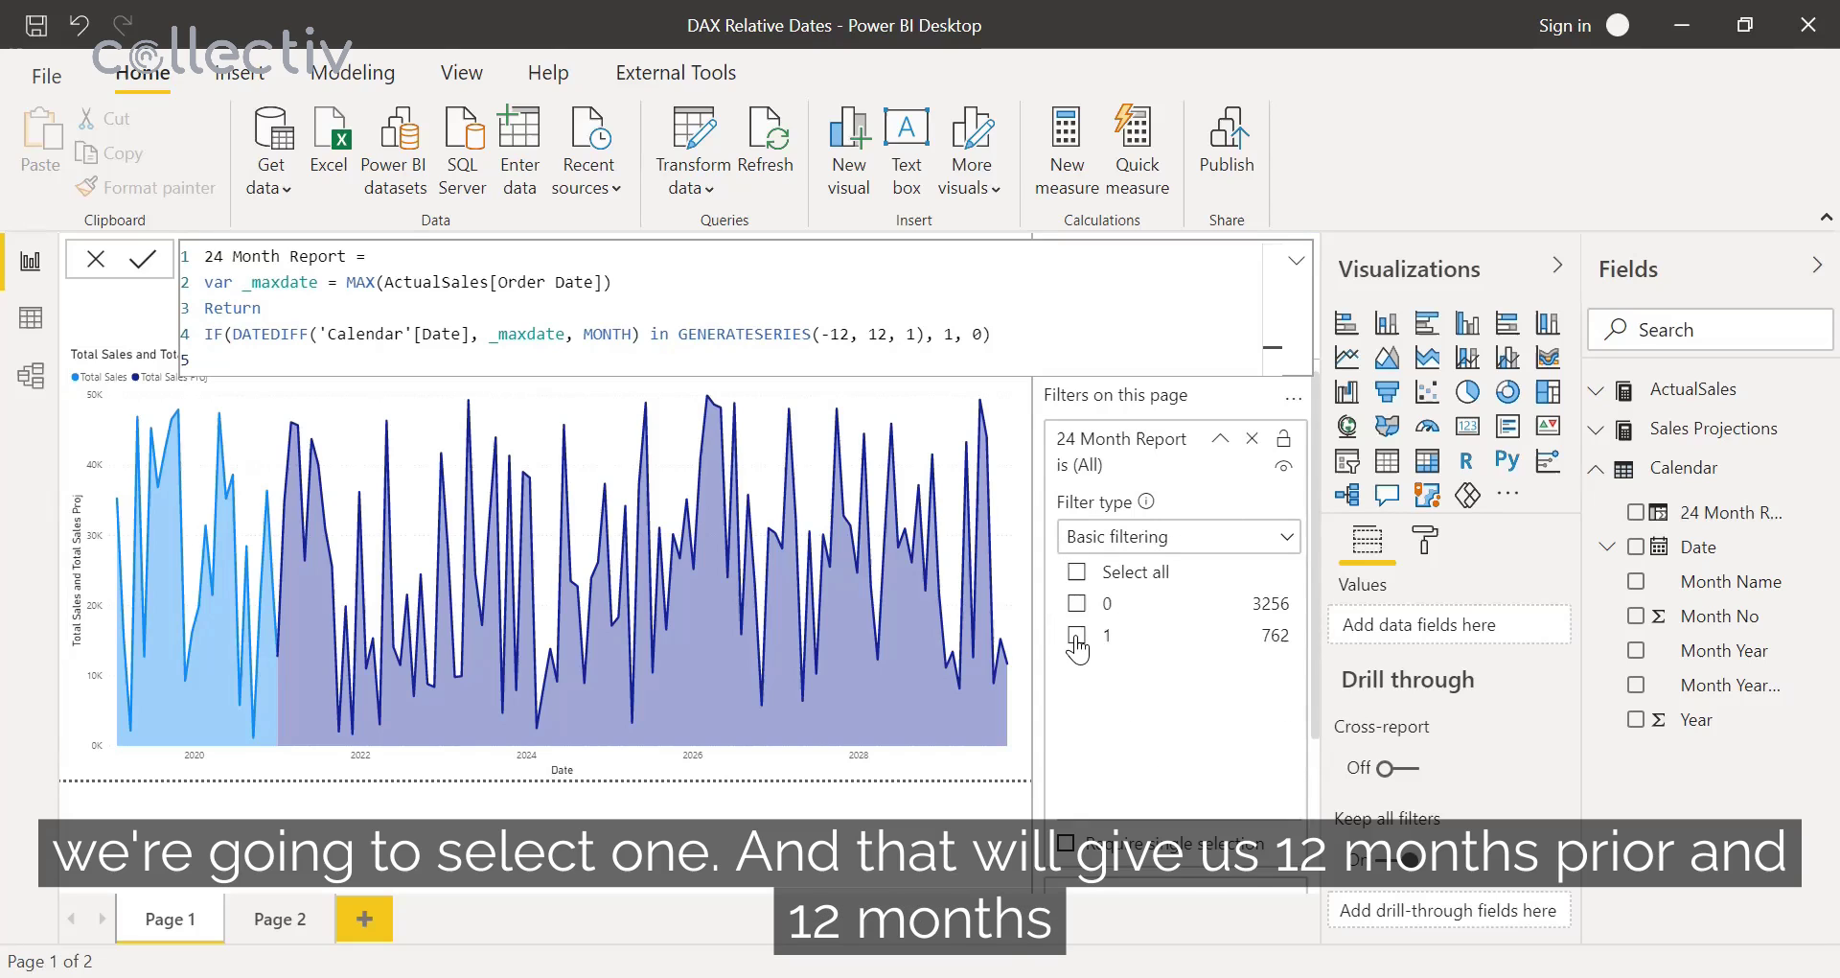
click(1076, 635)
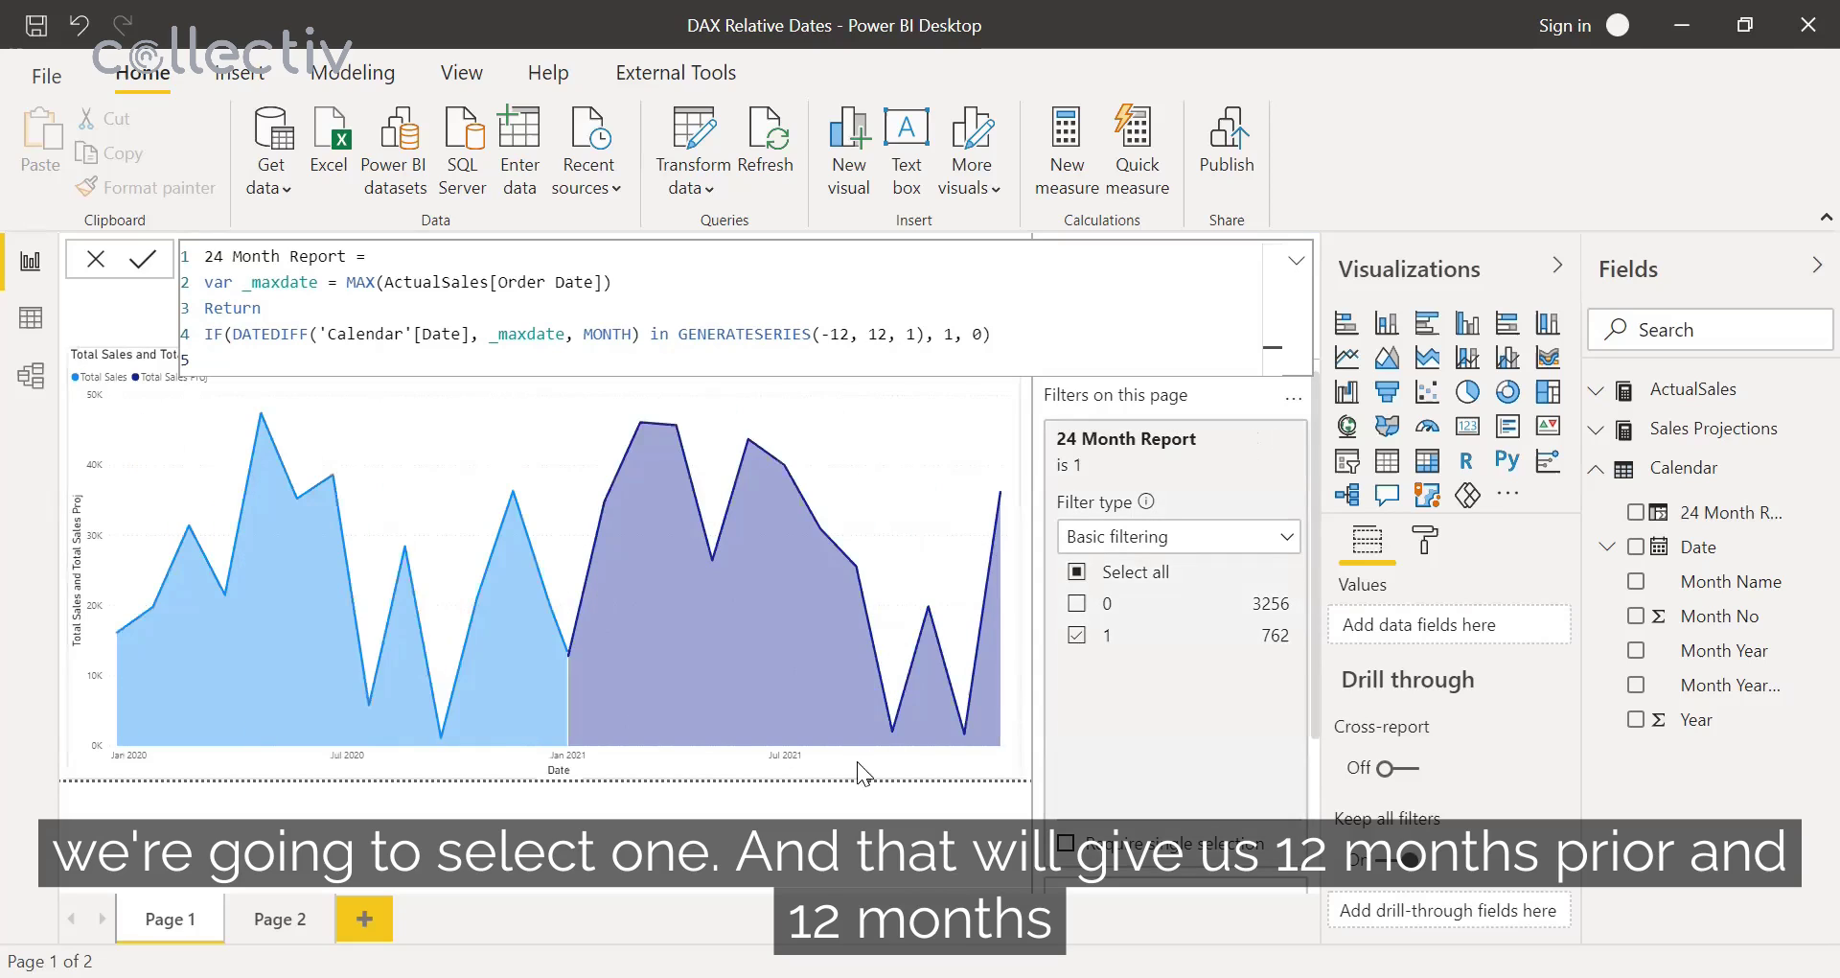